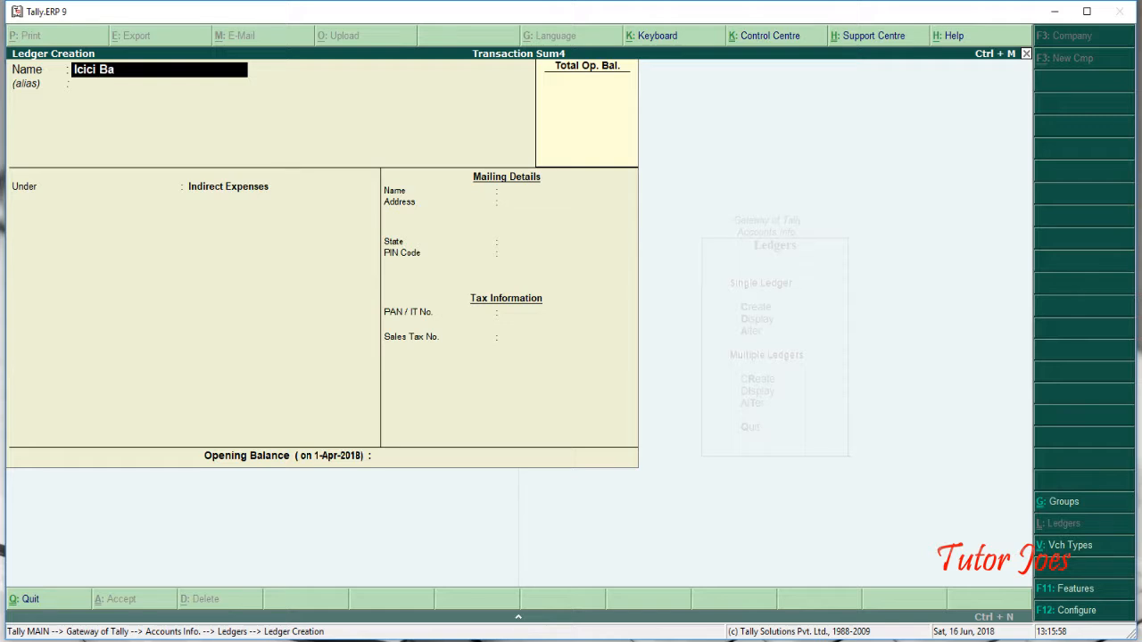
Complete the ledger name as Icici Bank and place it under Bank Accounts, keeping the default reconciliation date and mailing details
text(nk)
key(Return)
text(Bank)
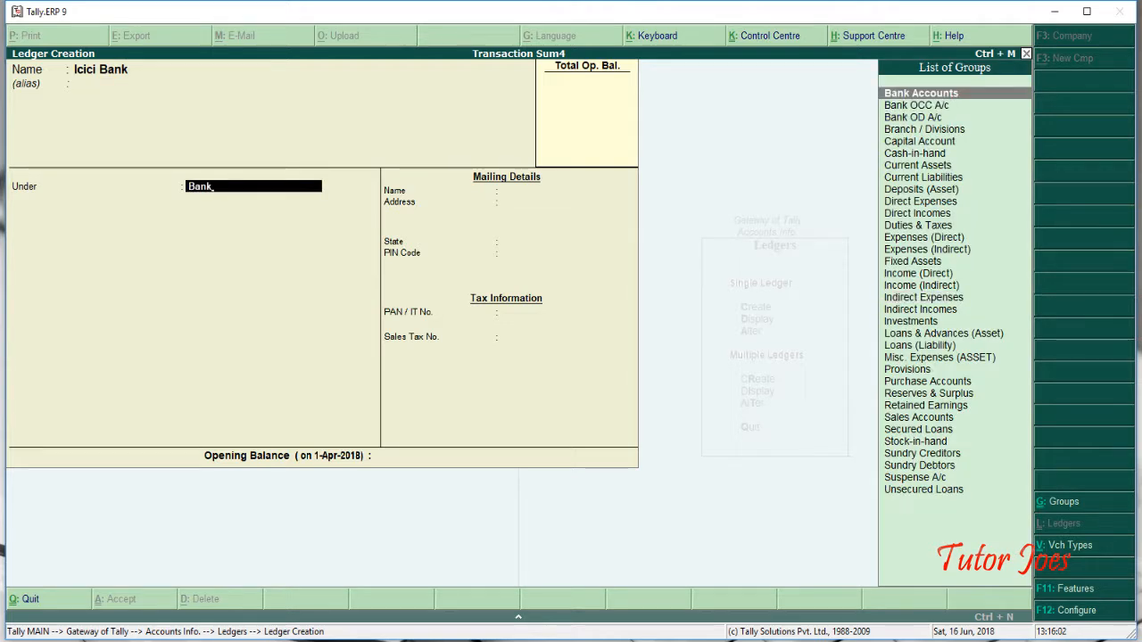
key(Return)
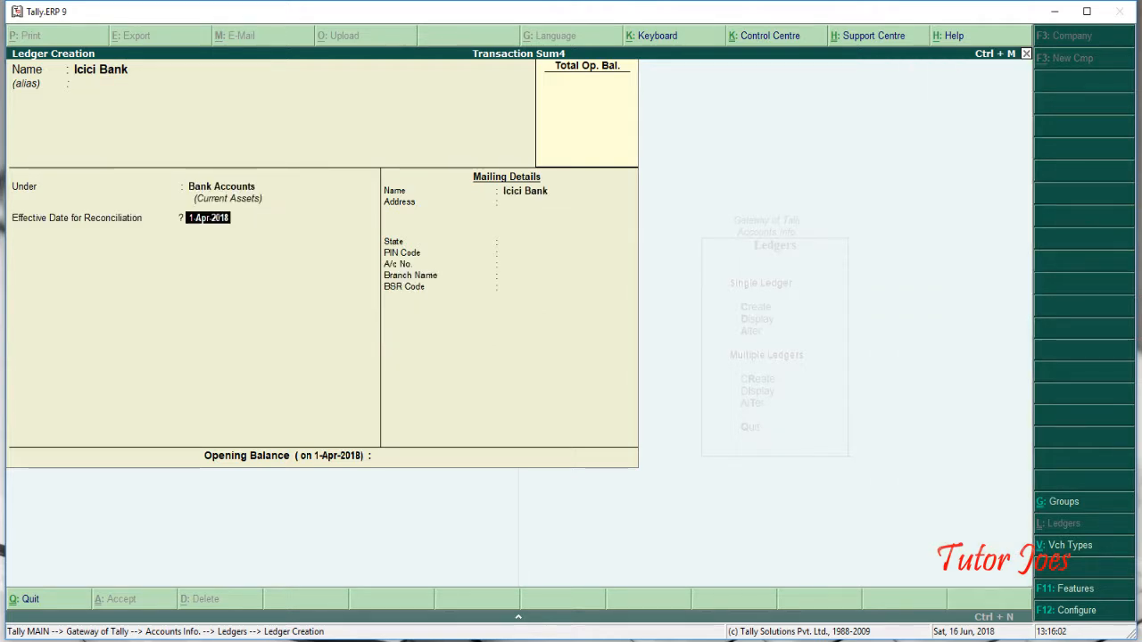
key(Return)
key(Return)
key(Return)
key(Return)
key(Return)
key(Return)
key(Return)
key(Return)
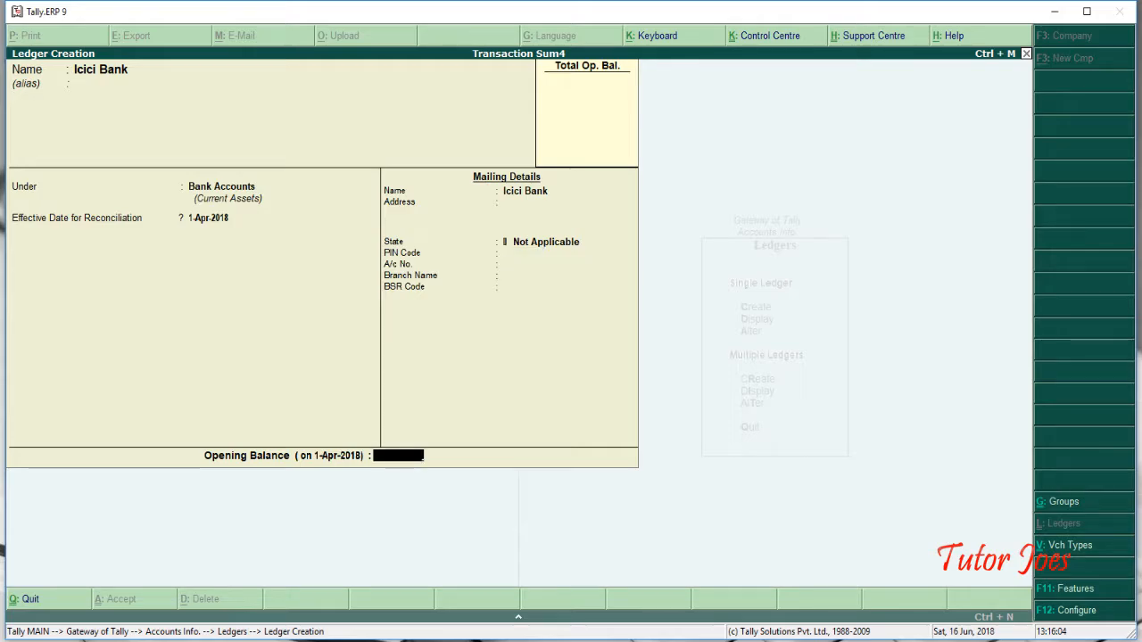
Look up the ICICI bank amount in the Word document and save the ledger with an opening balance of 2,00,000 Dr
key(alt+Tab)
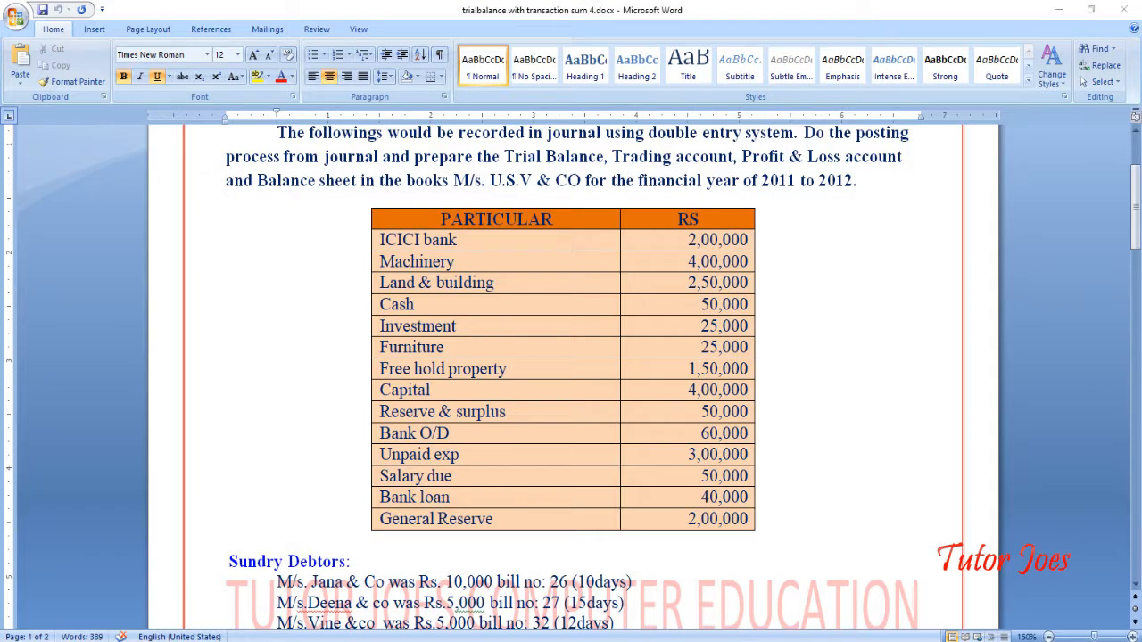
key(alt+Tab)
text(2,00,00)
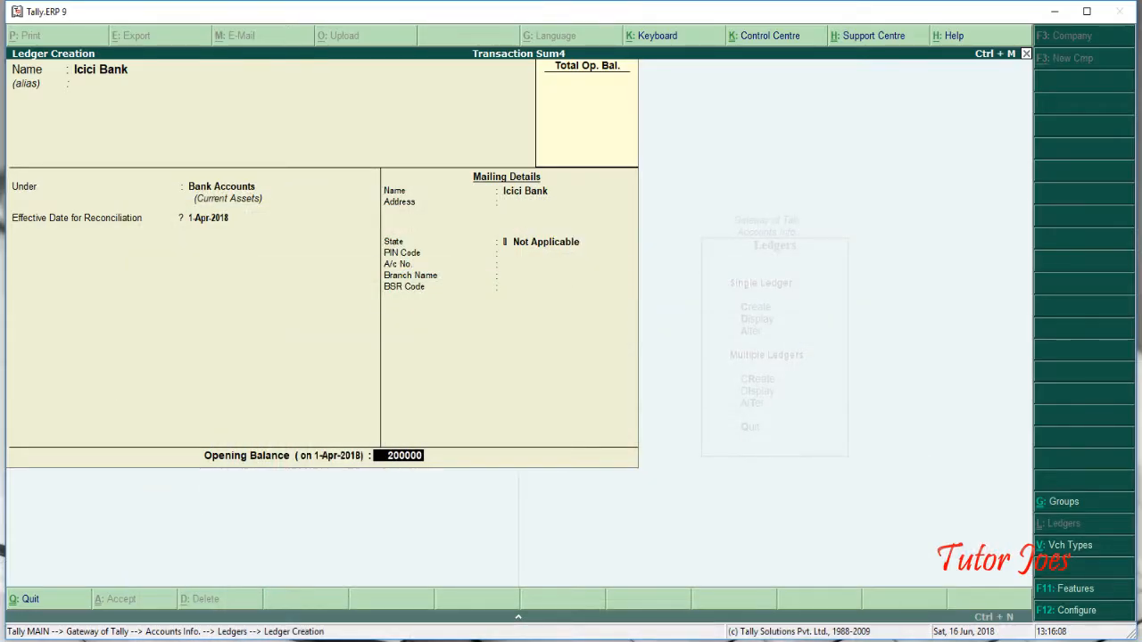
text(0)
key(Return)
key(Return)
key(Return)
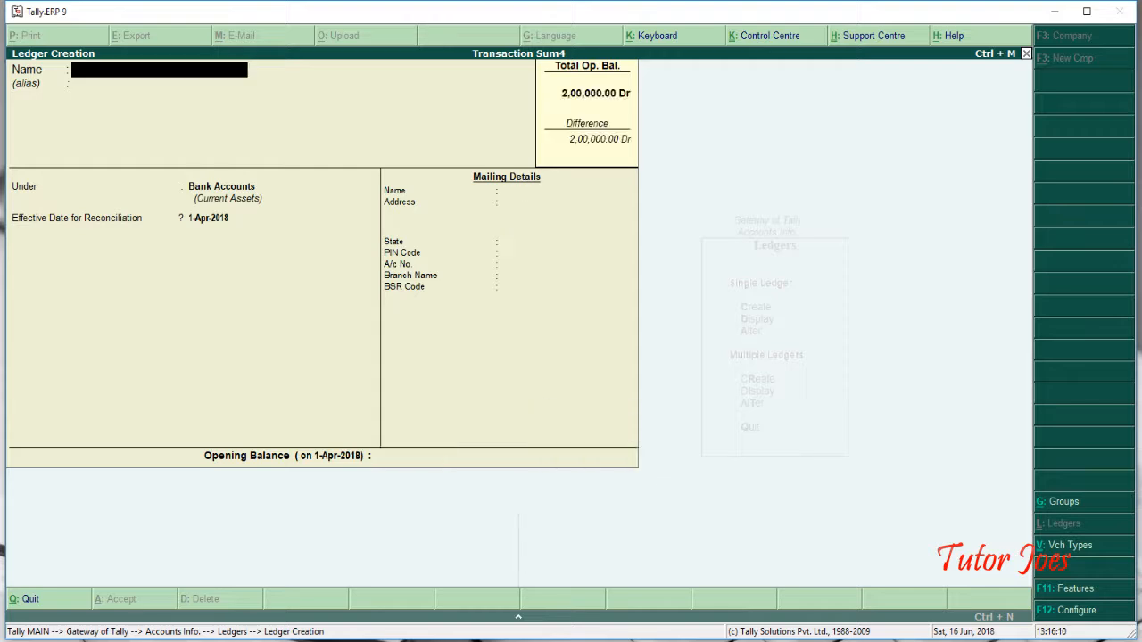
Check the next particular in the Word document and start a ledger named Machinery under Fixed Assets
key(alt+Tab)
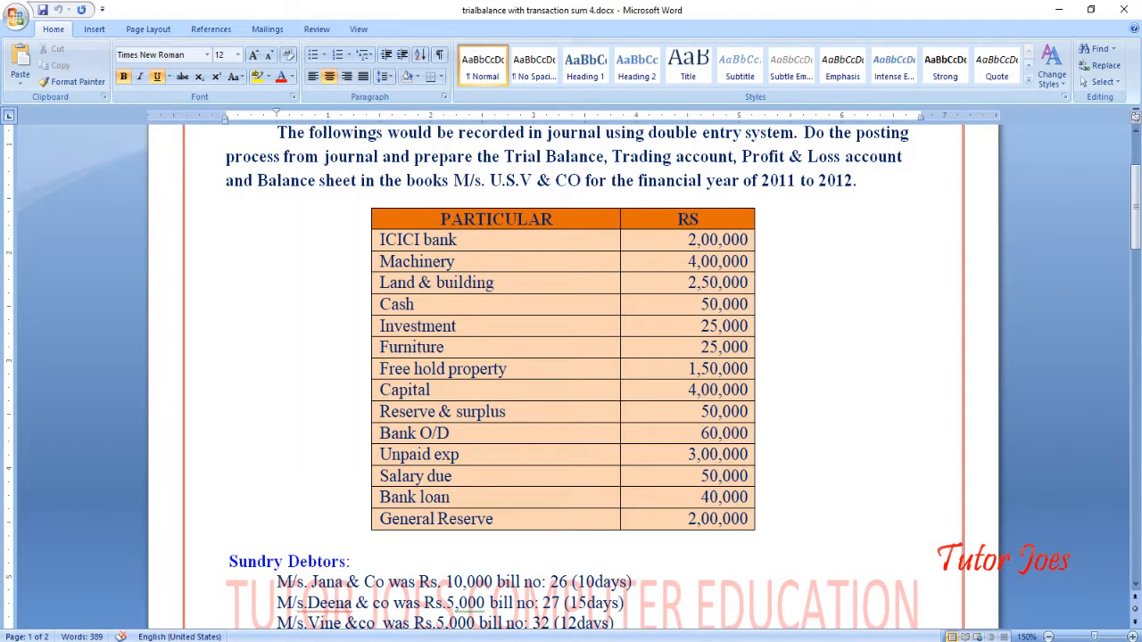
key(alt+Tab)
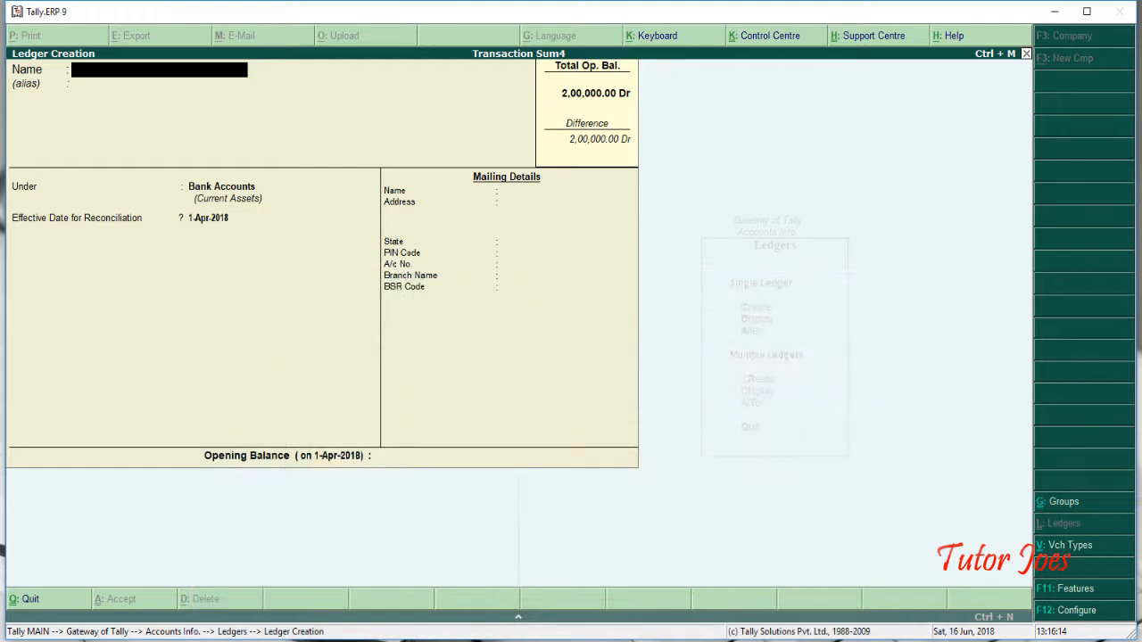
text(Machinery)
key(Return)
text(Fixe)
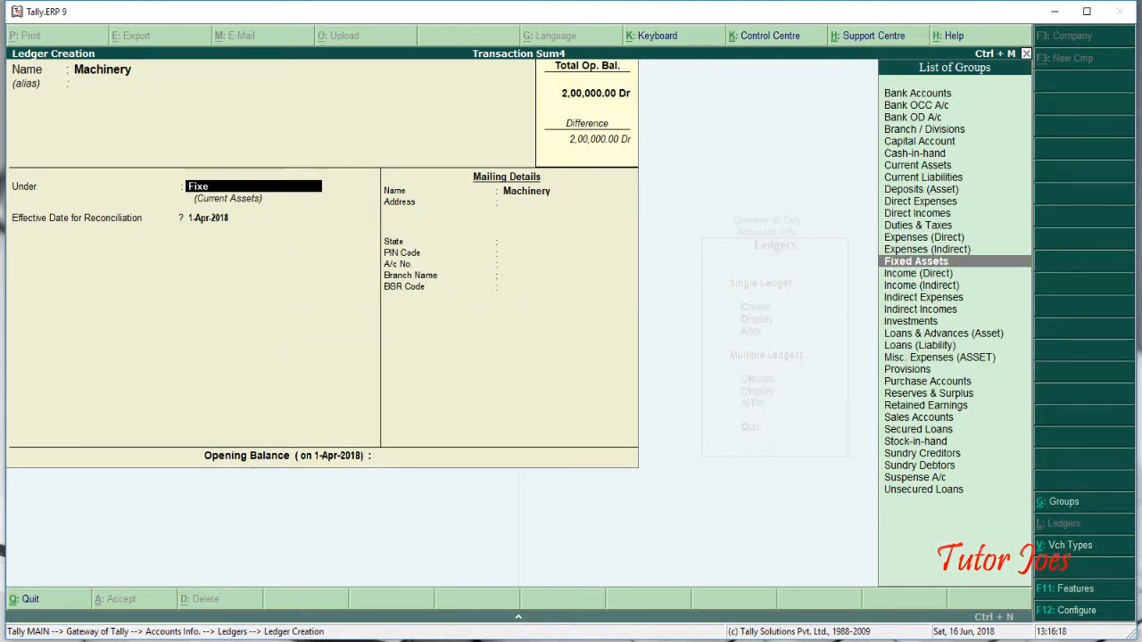
text(d)
key(Return)
Look up the Machinery amount in the Word document and save the ledger with an opening balance of 4,00,000 Dr
key(alt+Tab)
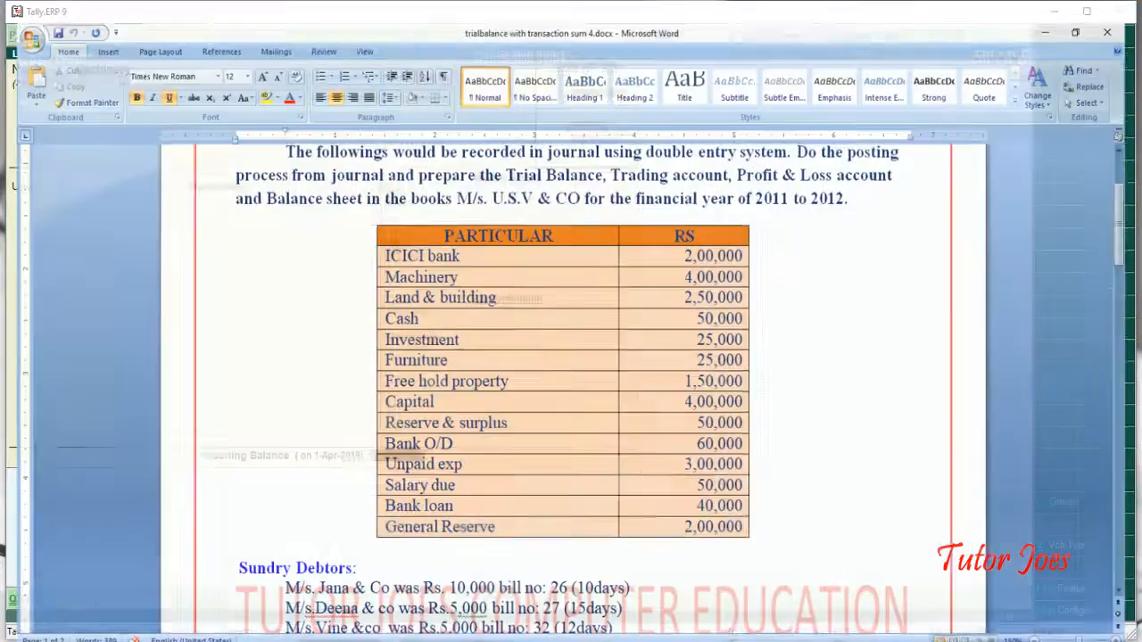
key(alt+Tab)
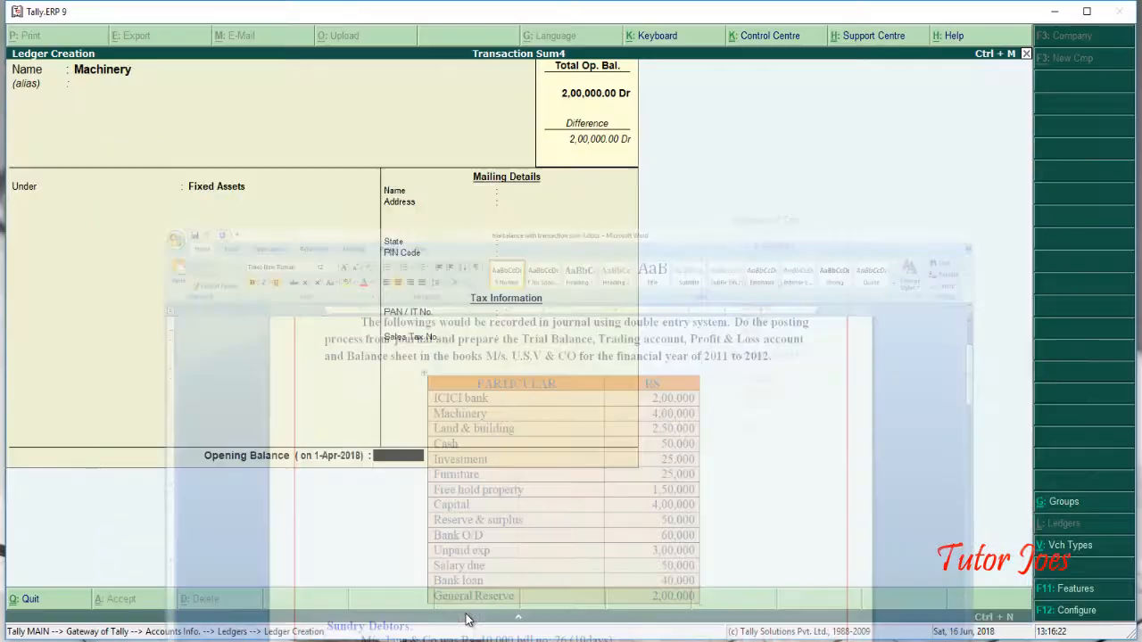
text(400000)
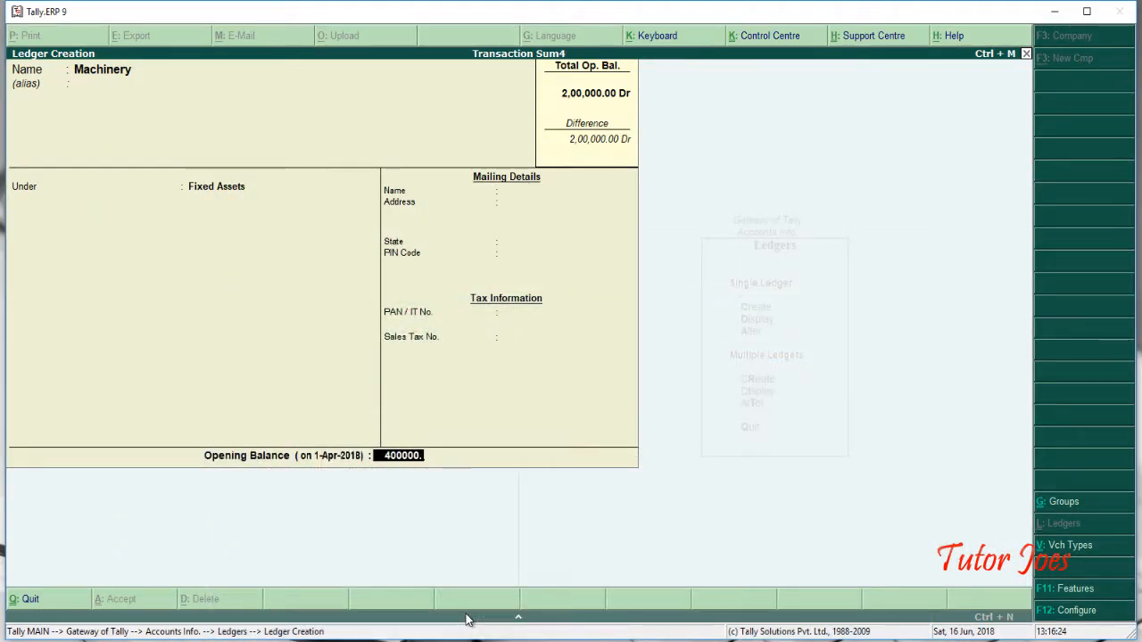
key(Return)
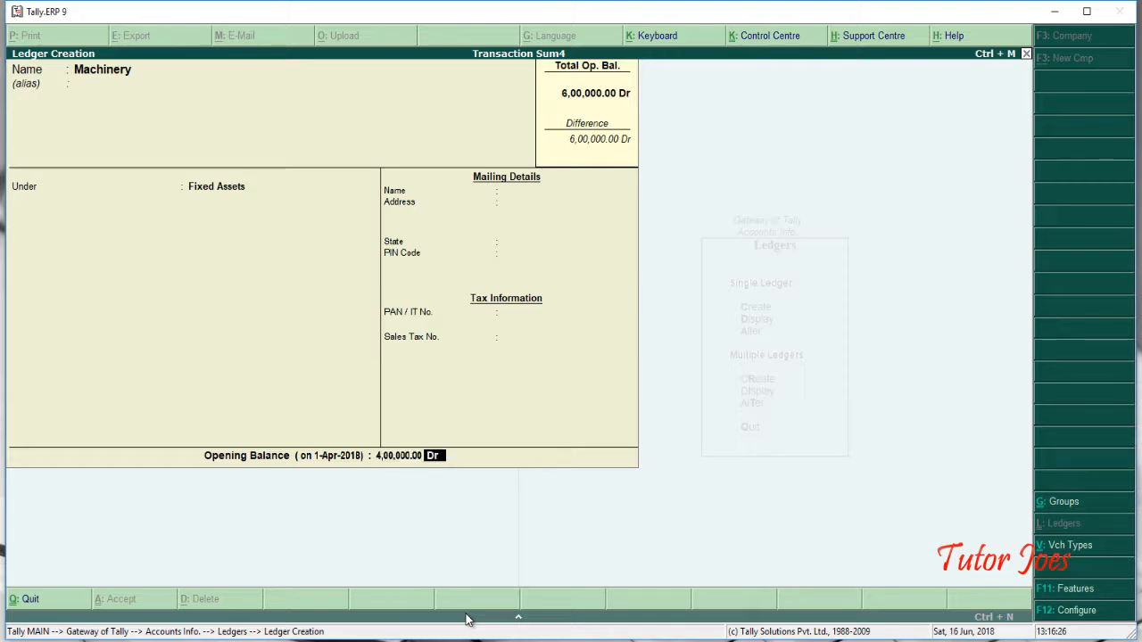
key(Return)
key(Return)
Check the next particular in the Word document and start a ledger named Land & Building under Fixed Assets
key(alt+Tab)
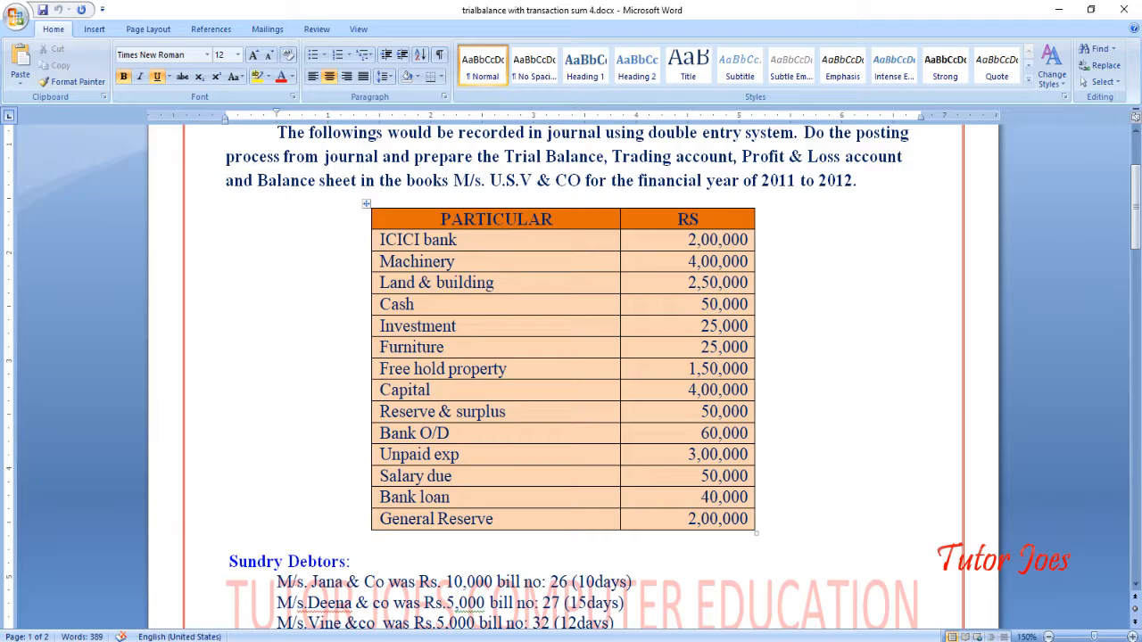
key(alt+Tab)
text(La)
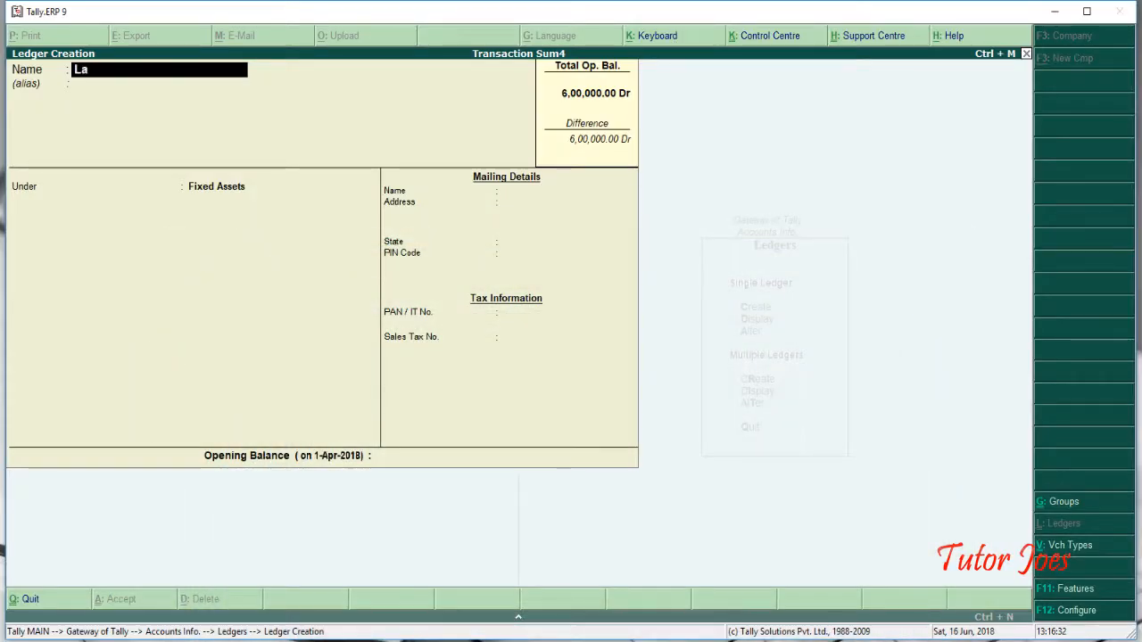
text(nd & )
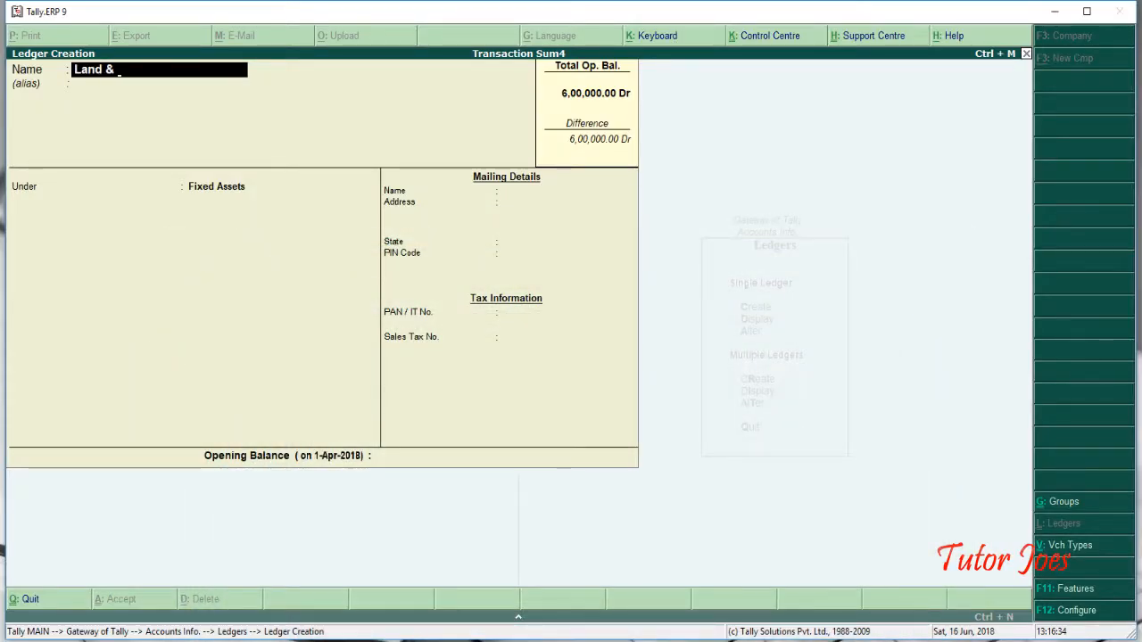
text(Building)
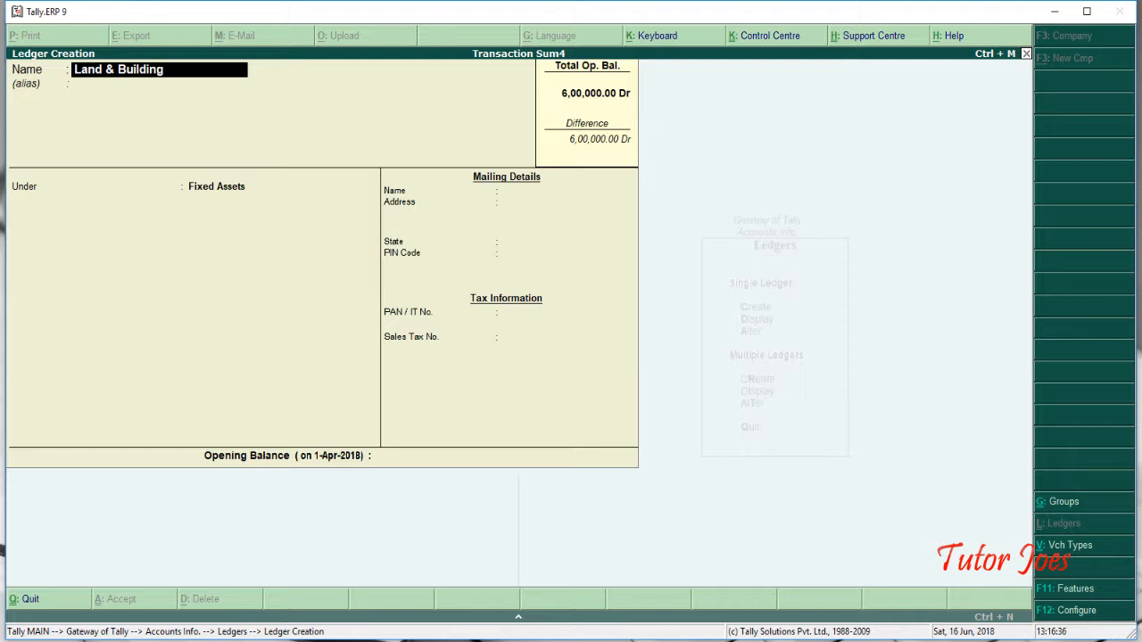
key(Return)
key(Return)
key(Return)
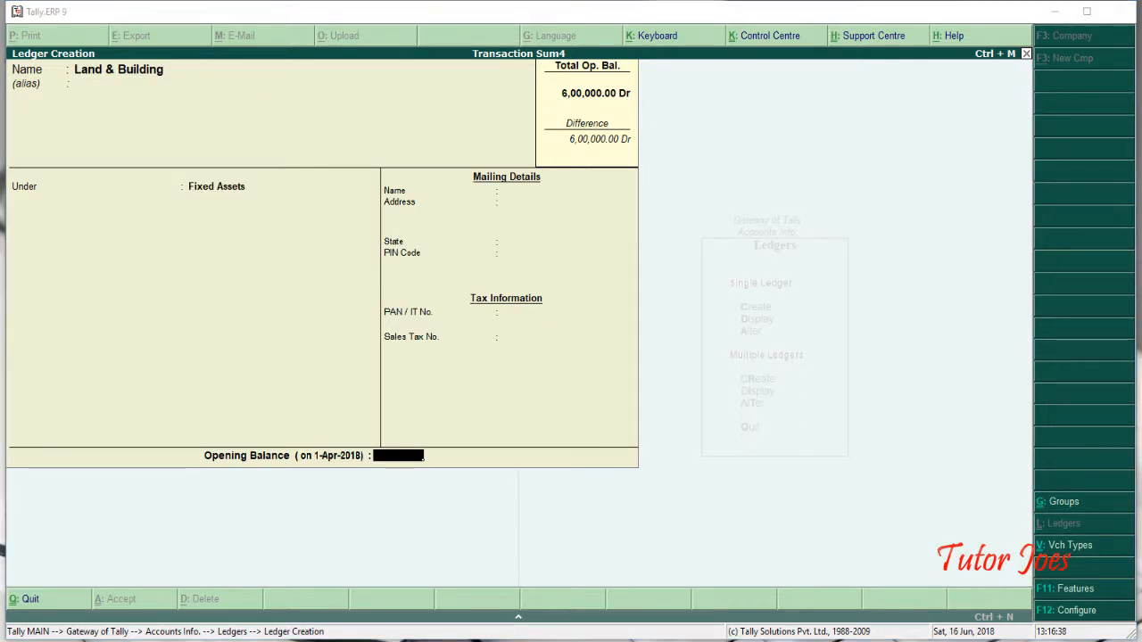
Look up the Land & building amount in the Word document and save the ledger with an opening balance of 2,50,000 Dr
key(alt+Tab)
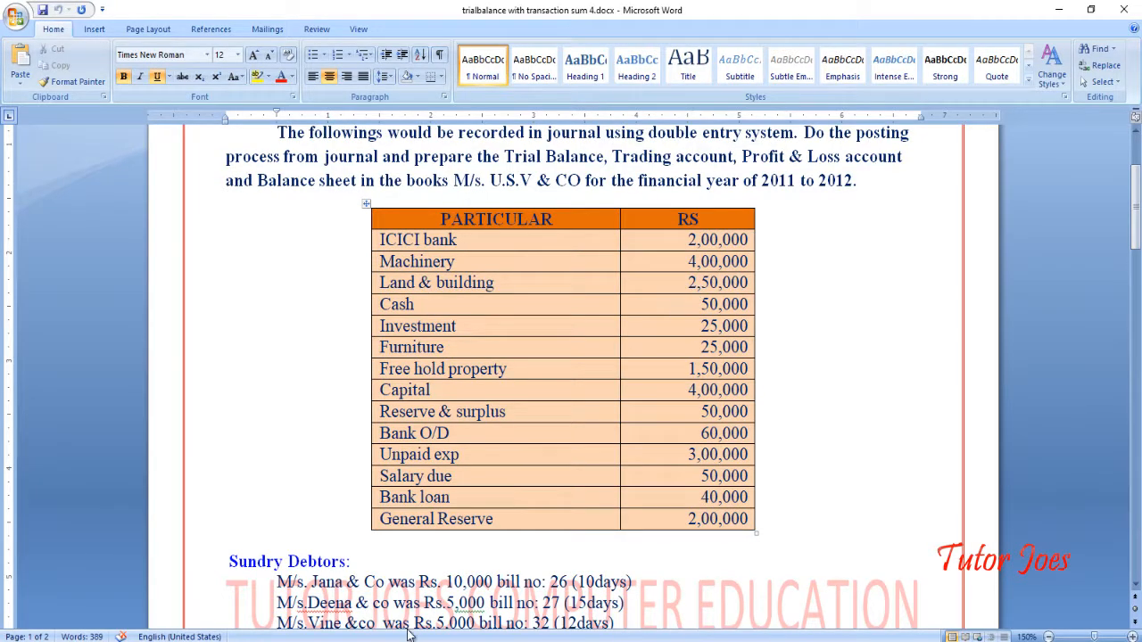
key(alt+Tab)
text(250000)
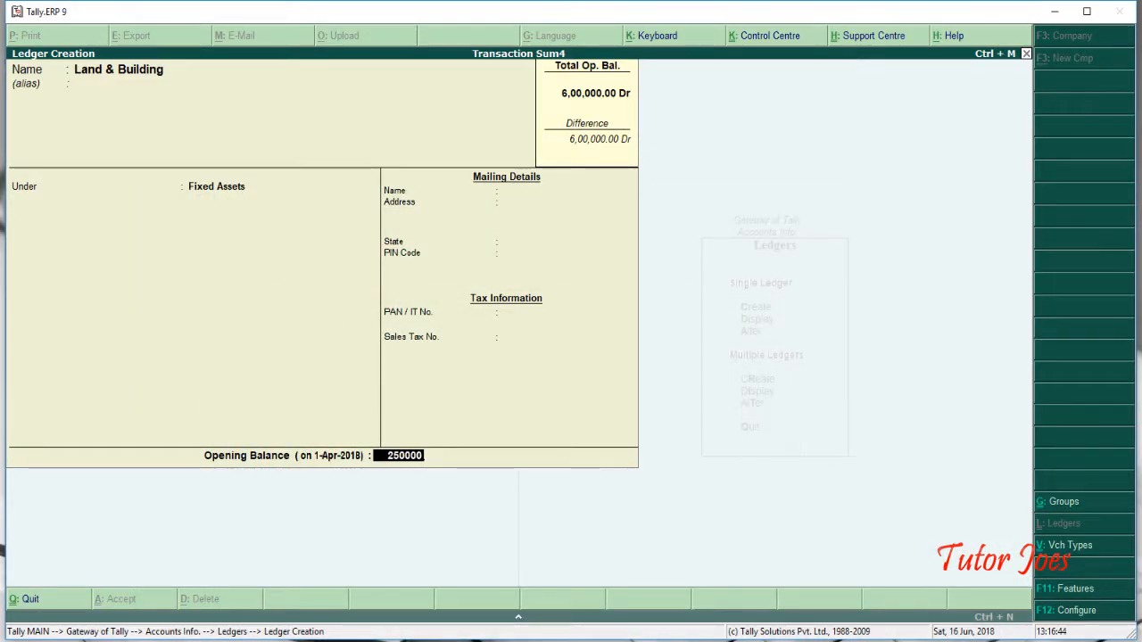
key(Return)
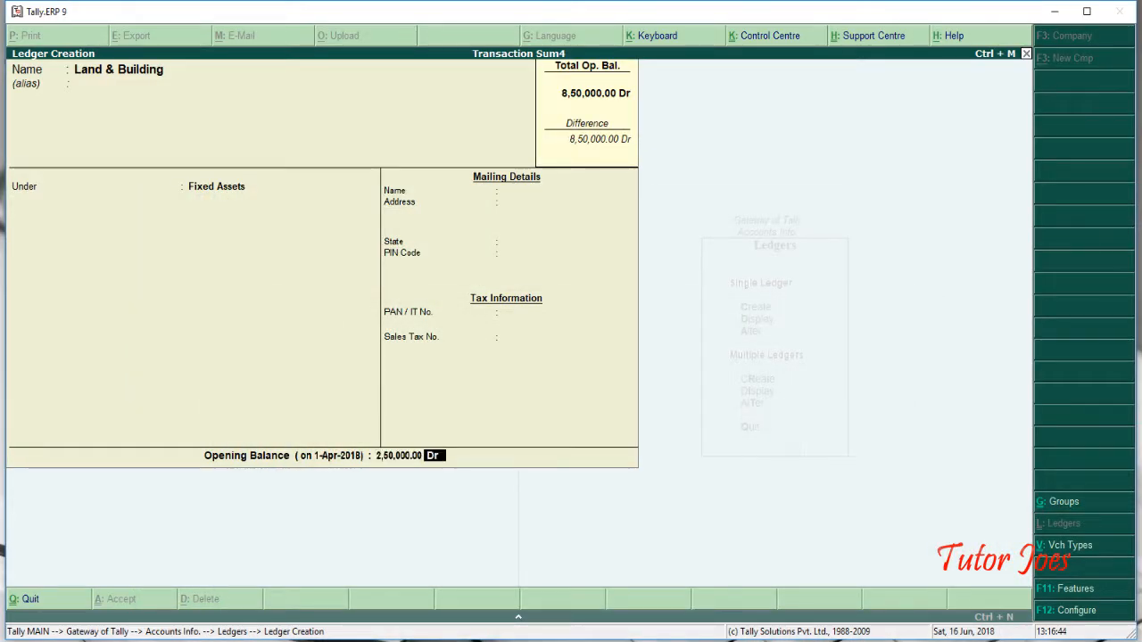
key(Return)
key(Return)
Check the next particular in the Word document and bring up the existing Cash ledger for alteration
key(alt+Tab)
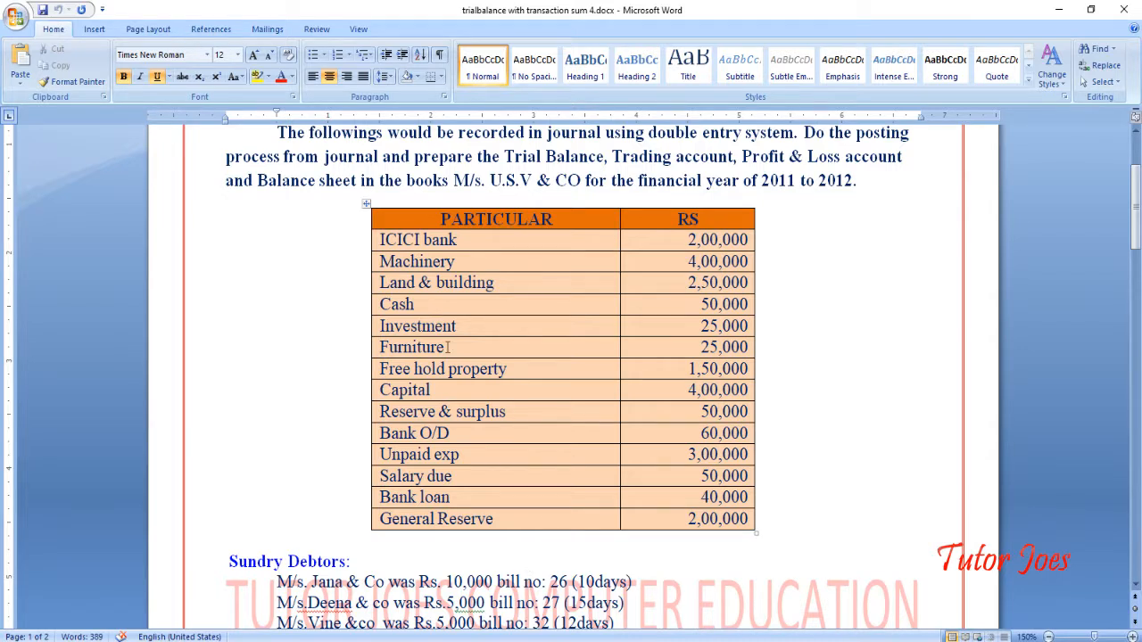
key(alt+Tab)
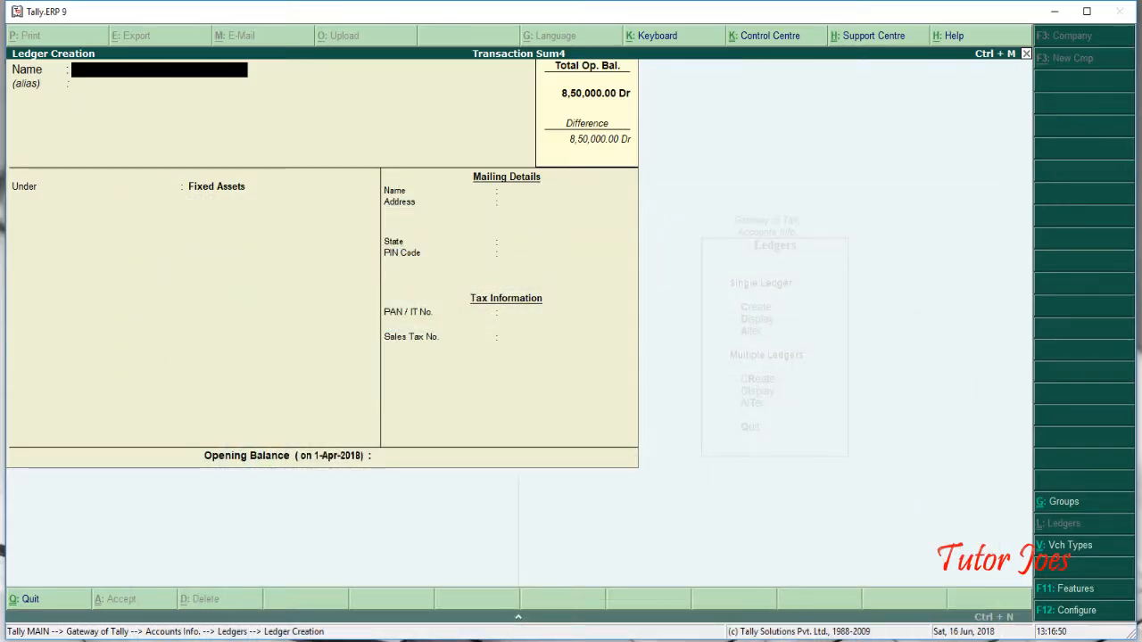
key(Page_Up)
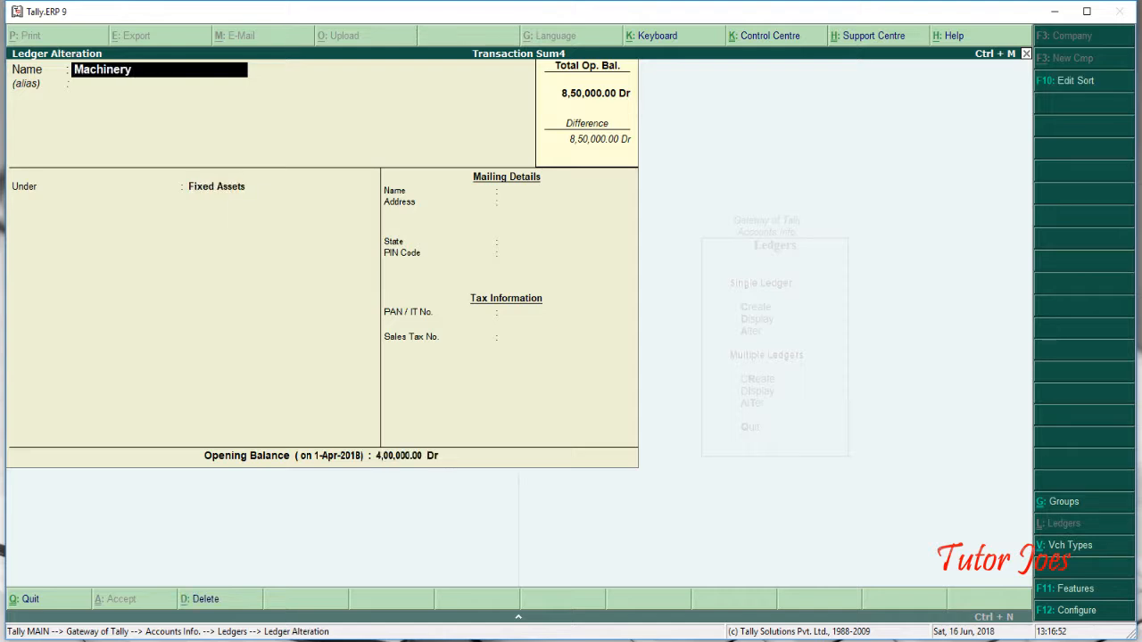
key(Page_Up)
key(Page_Up)
key(Page_Up)
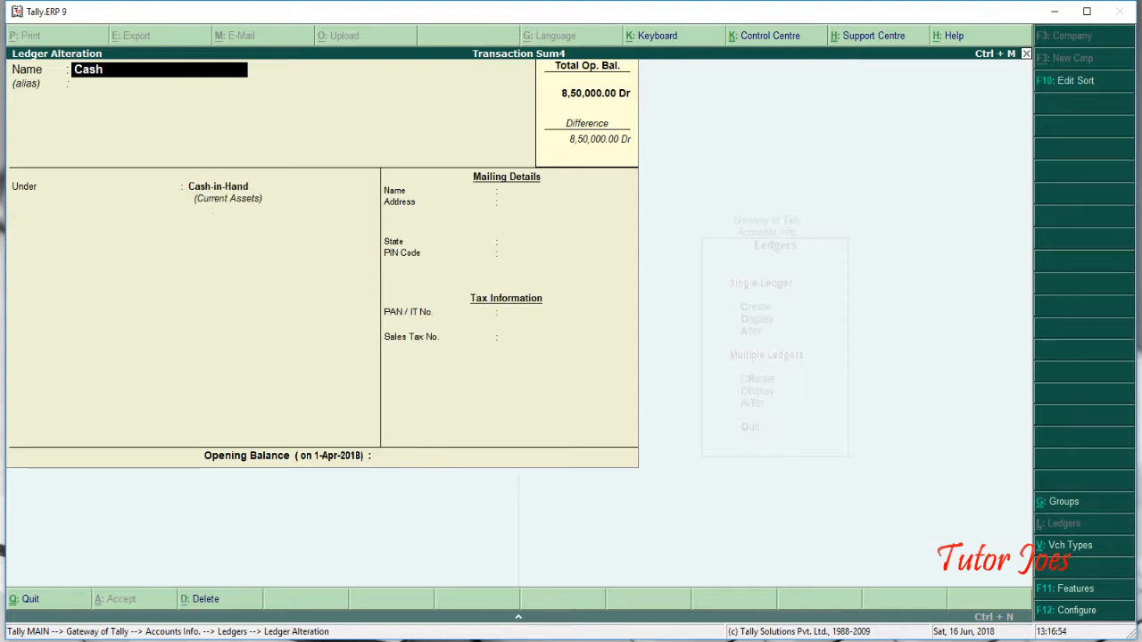
Look up the Cash amount in the Word document and save the Cash ledger with an opening balance of 50,000 Dr
key(Return)
key(Return)
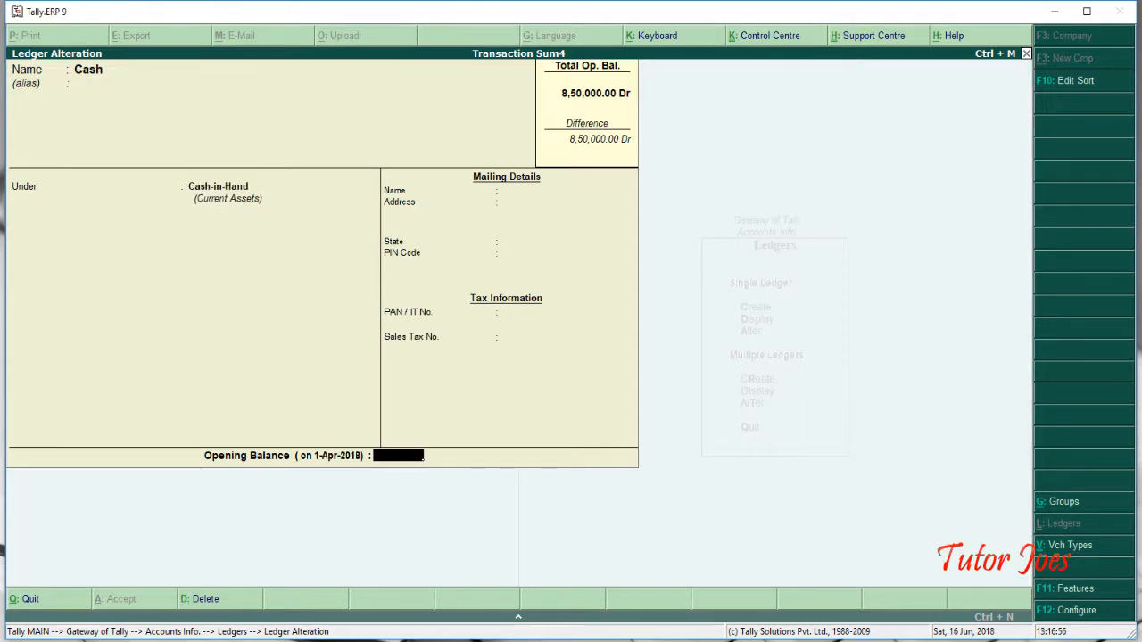
key(alt+Tab)
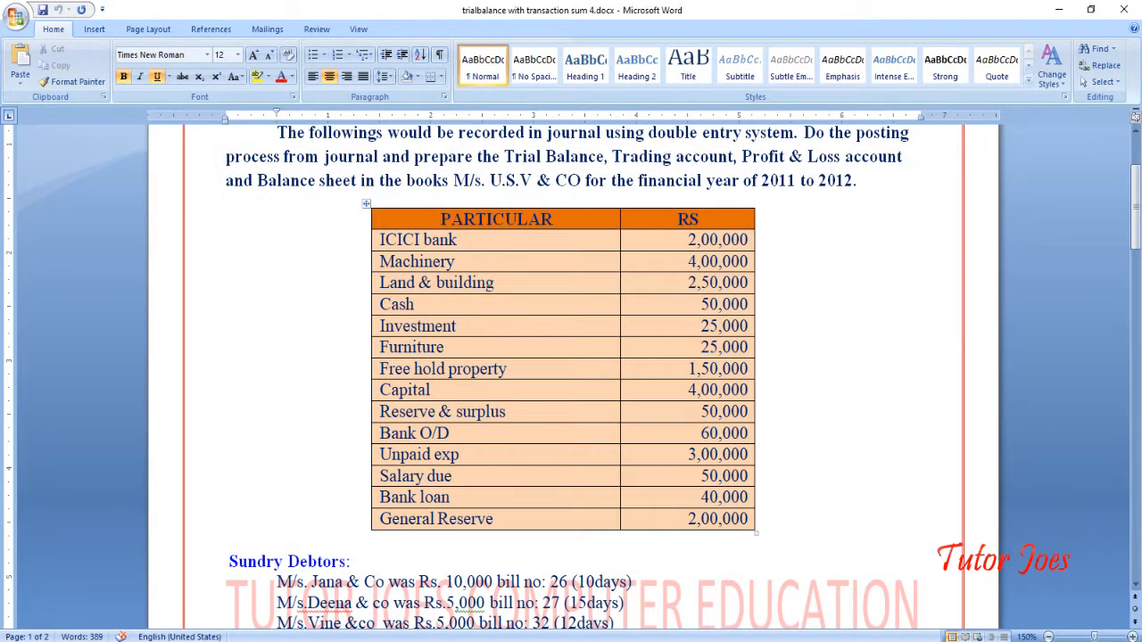
key(alt+Tab)
text(50000)
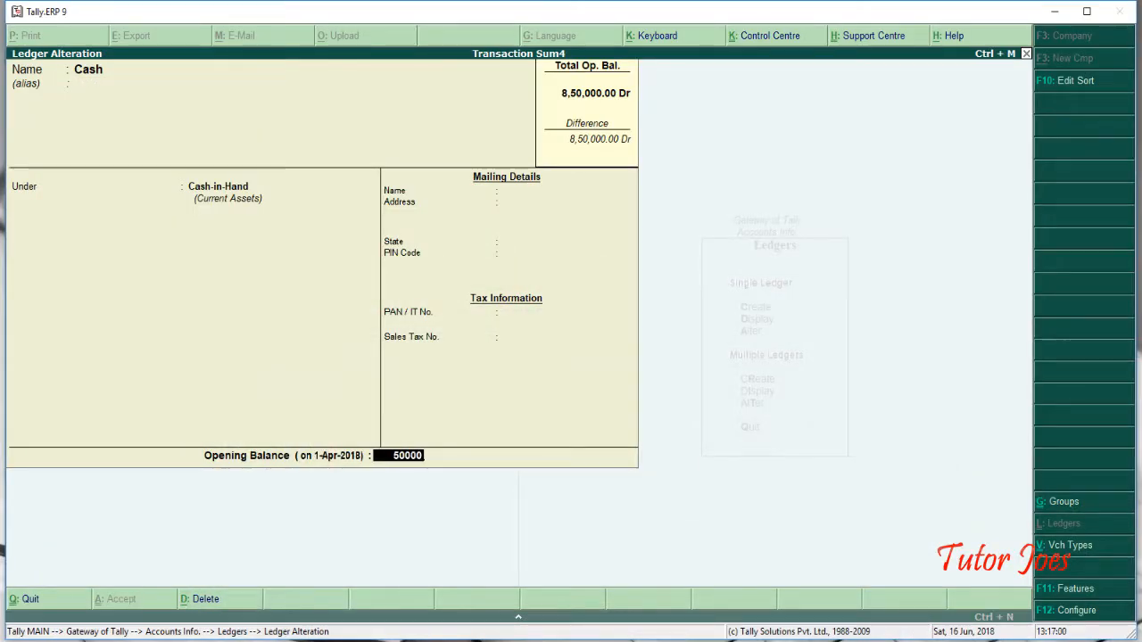
key(Return)
key(Return)
key(Return)
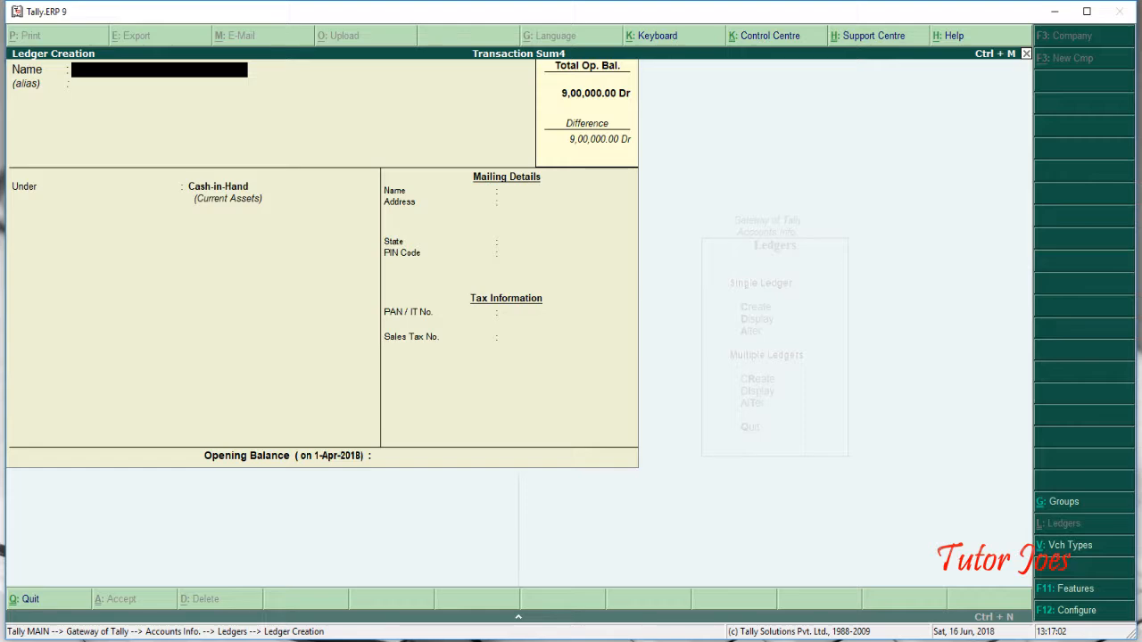
Check the next particular in the Word document and start a ledger named Investment under Investments in Tally
key(alt+Tab)
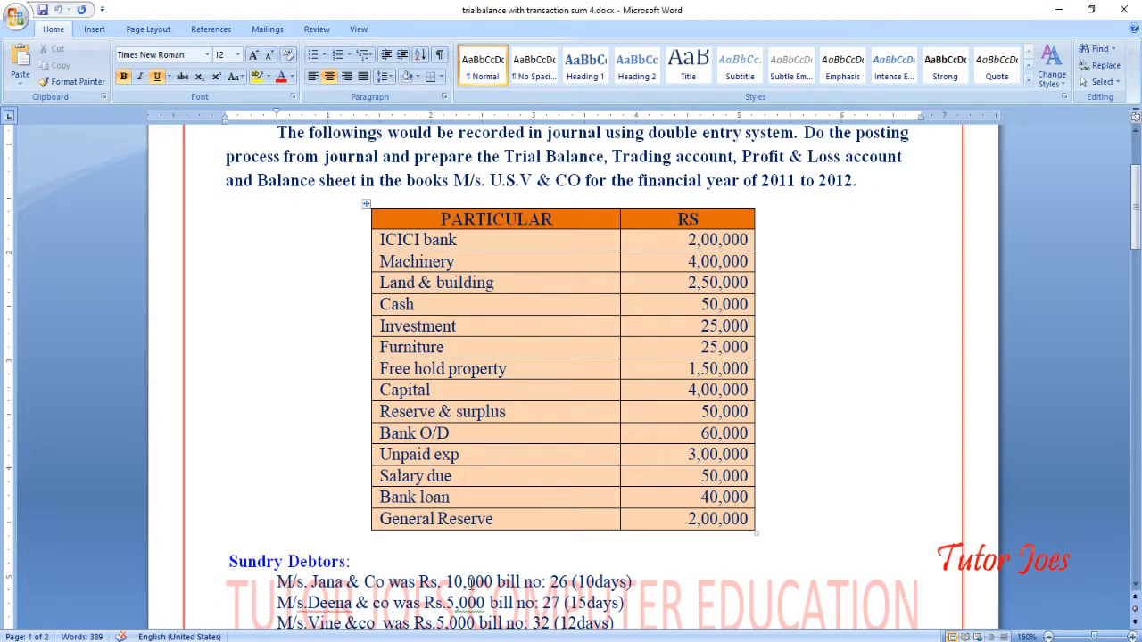
key(alt+Tab)
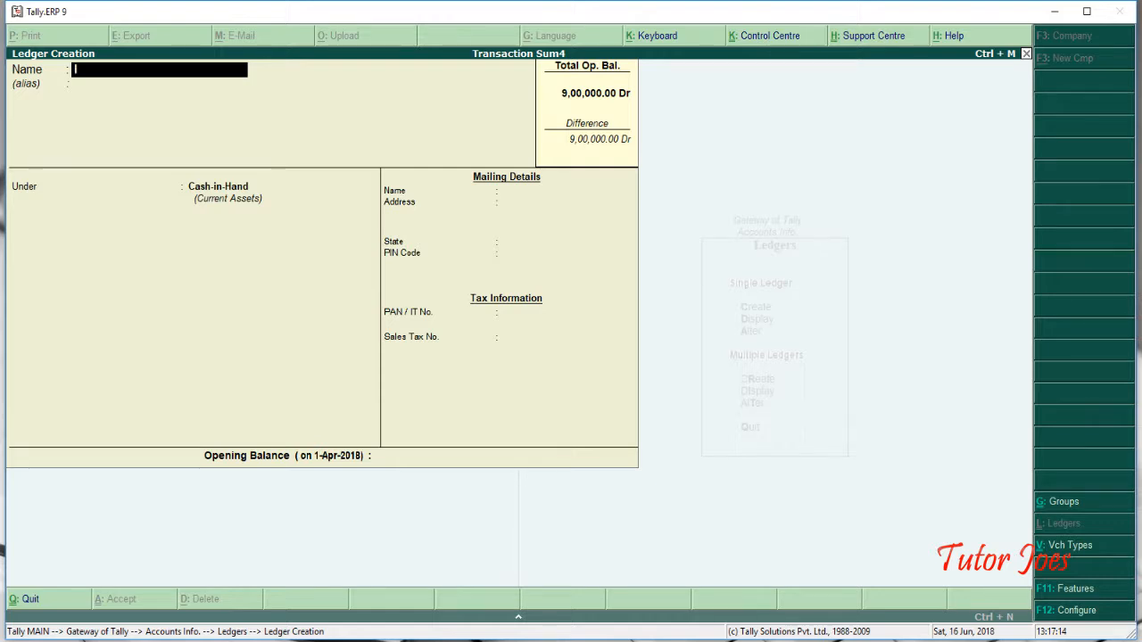
text(Investment)
key(Return)
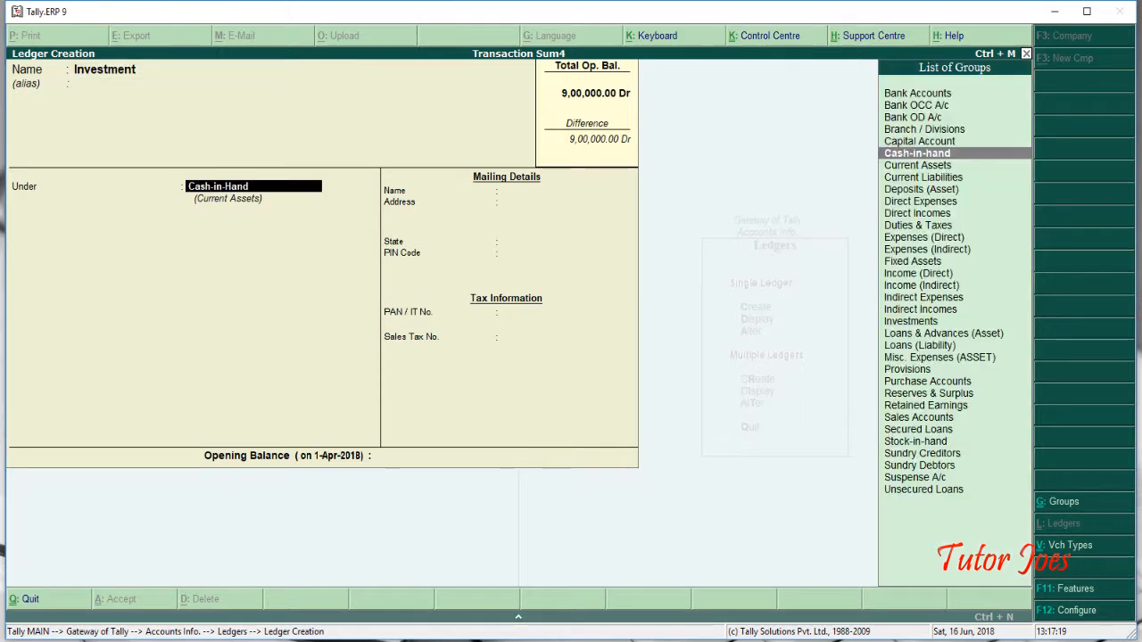
text(Inv)
key(Return)
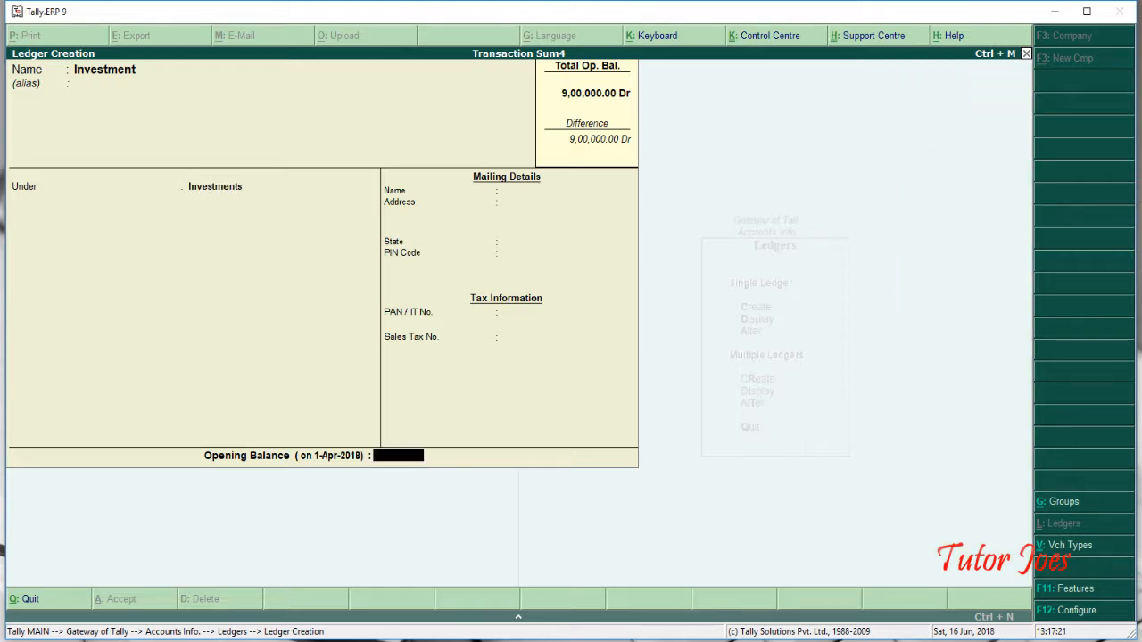
Look up the Investment amount in the Word document and save the ledger with an opening balance of 25,000 Dr
key(alt+Tab)
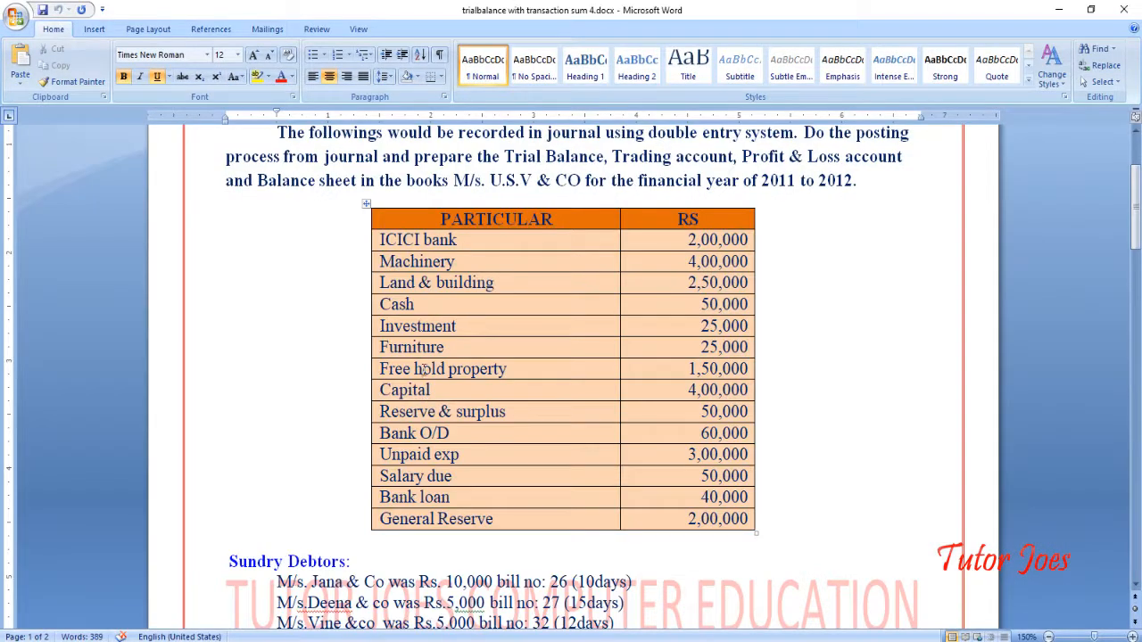
key(alt+Tab)
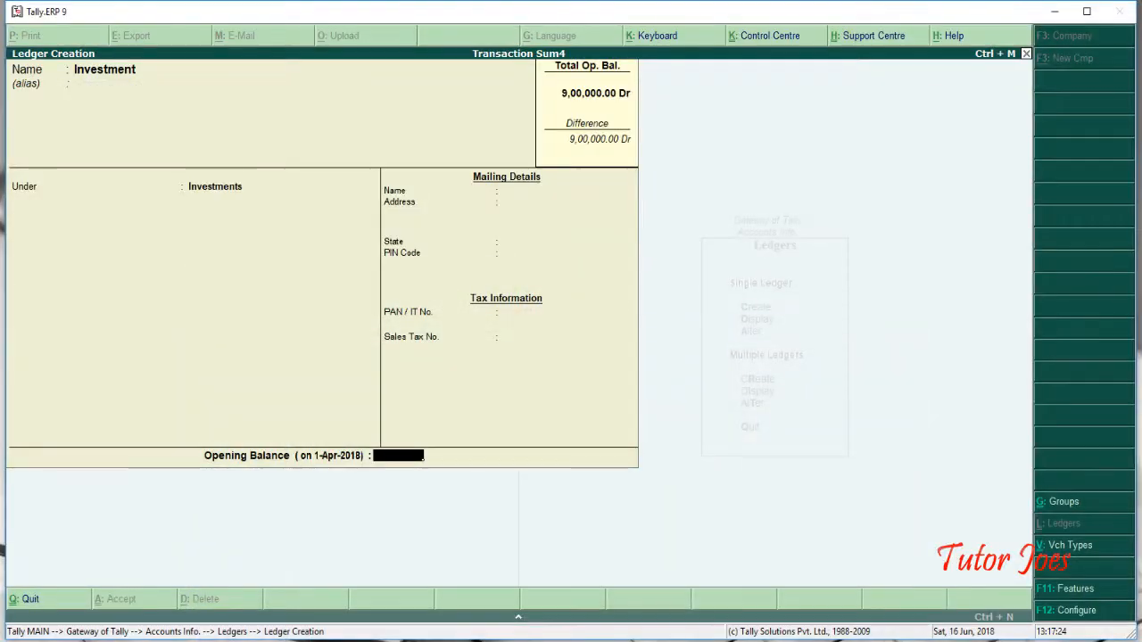
text(25000)
key(Return)
key(Return)
key(Return)
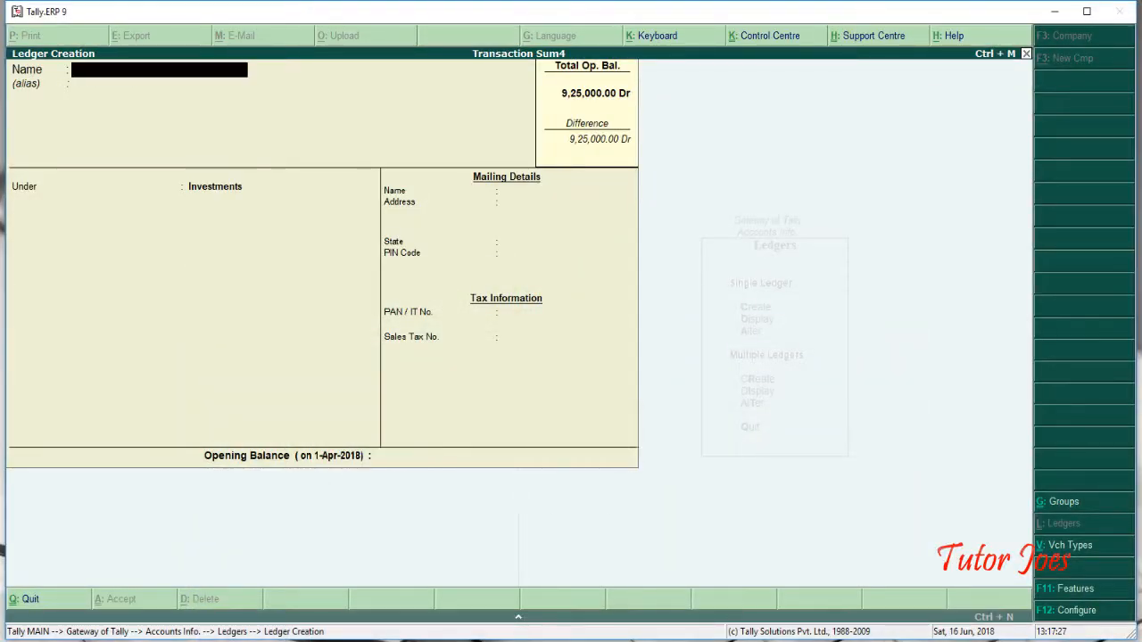
Check the next particular in the Word document and start a ledger named Furniture under Fixed Assets in Tally
key(alt+Tab)
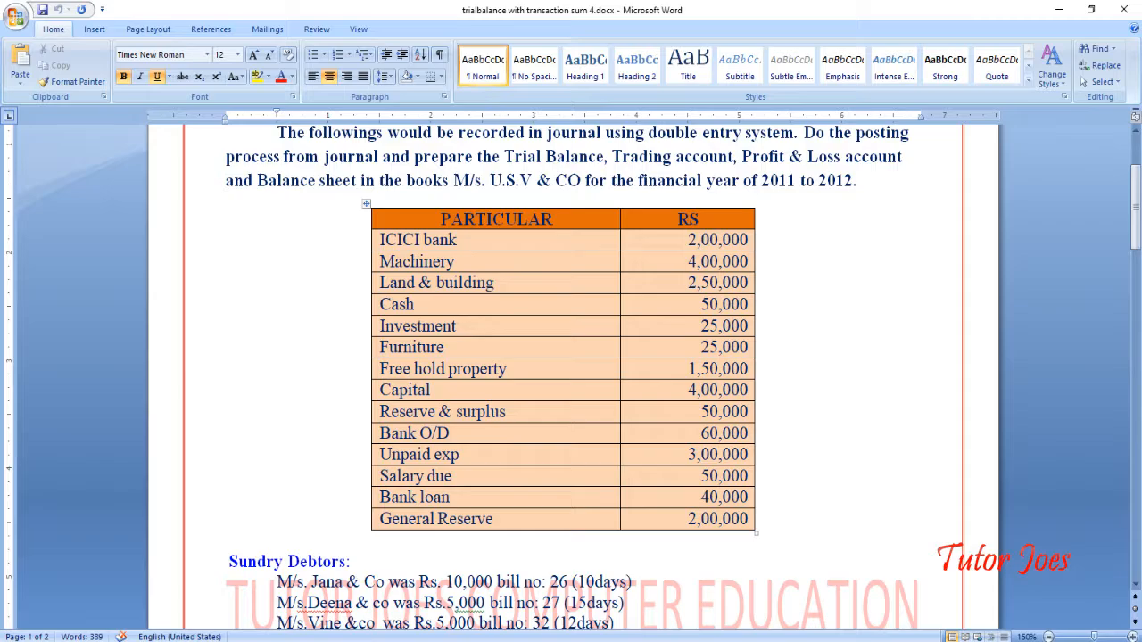
key(alt+Tab)
text(Fur)
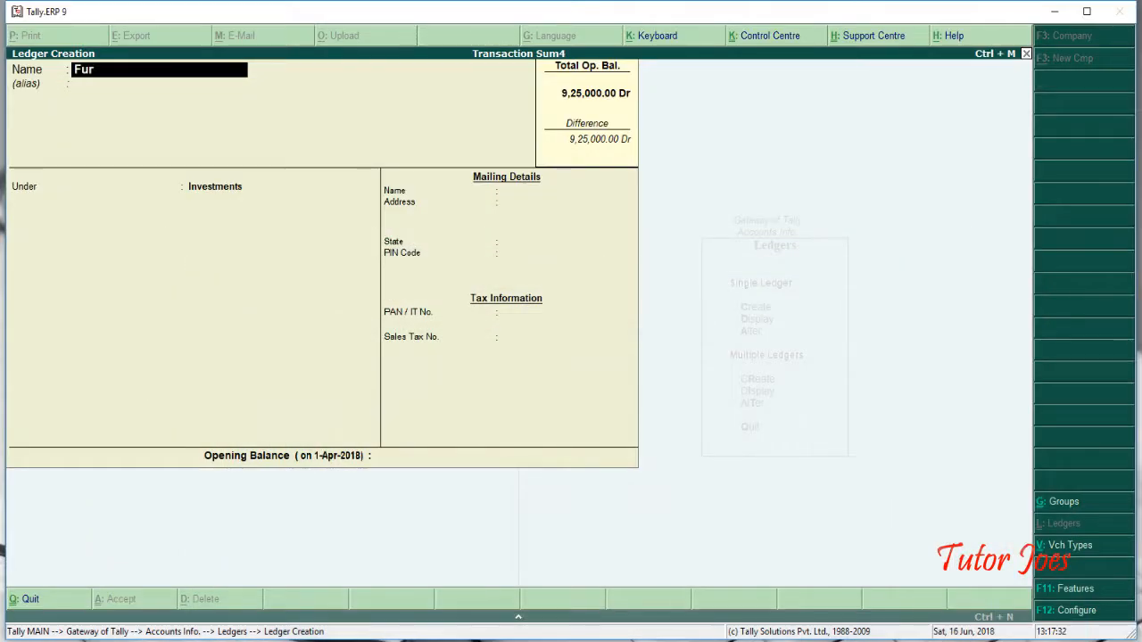
text(niture)
key(Return)
key(Return)
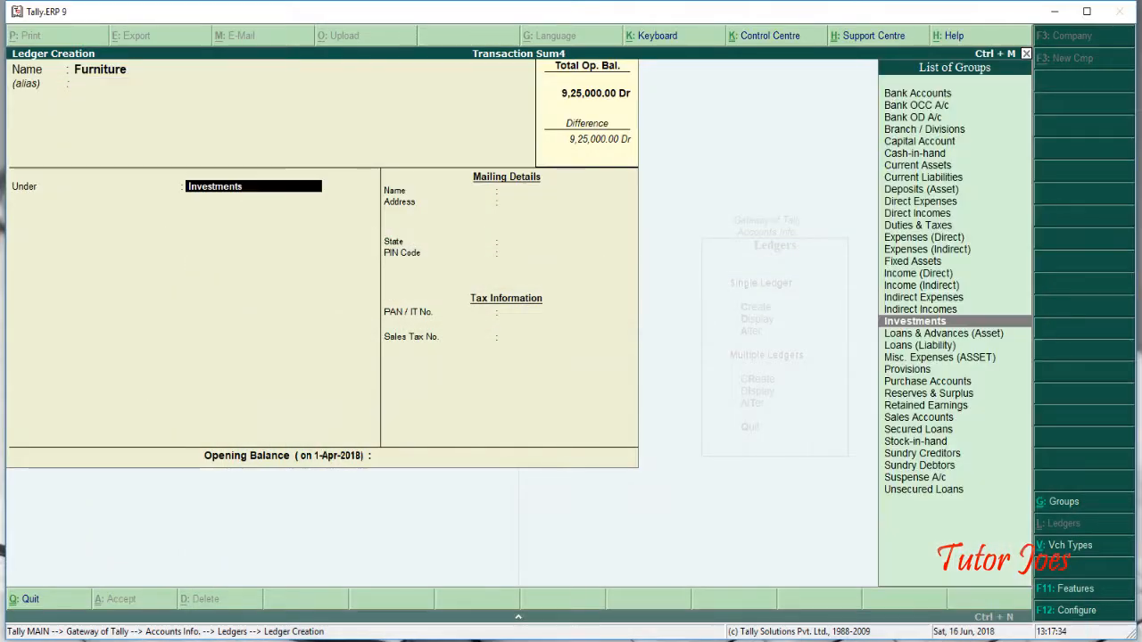
text(Furn)
text(i)
key(Return)
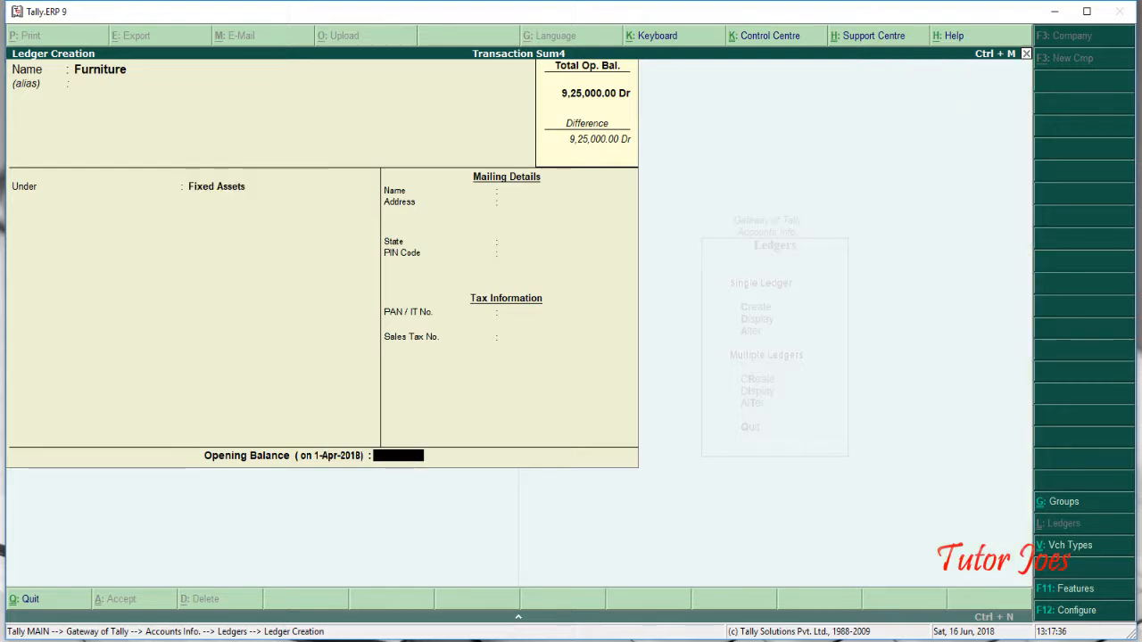
Look up the Furniture amount in the Word document and save the ledger with an opening balance of 25,000 Dr
key(alt+Tab)
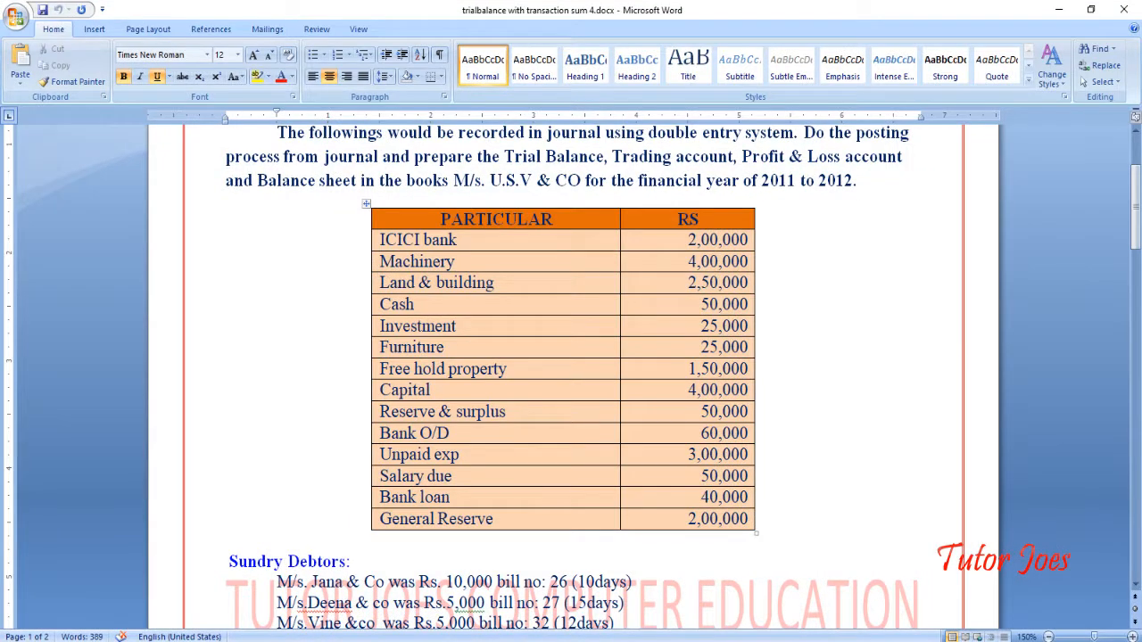
key(alt+Tab)
text(25000)
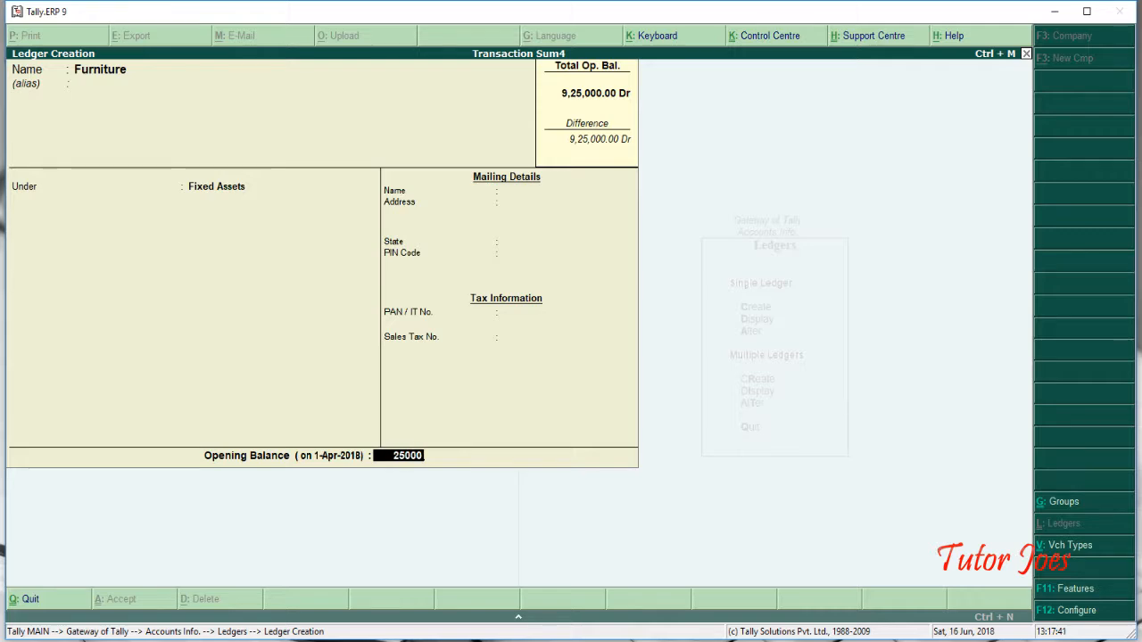
key(Return)
key(Return)
key(Return)
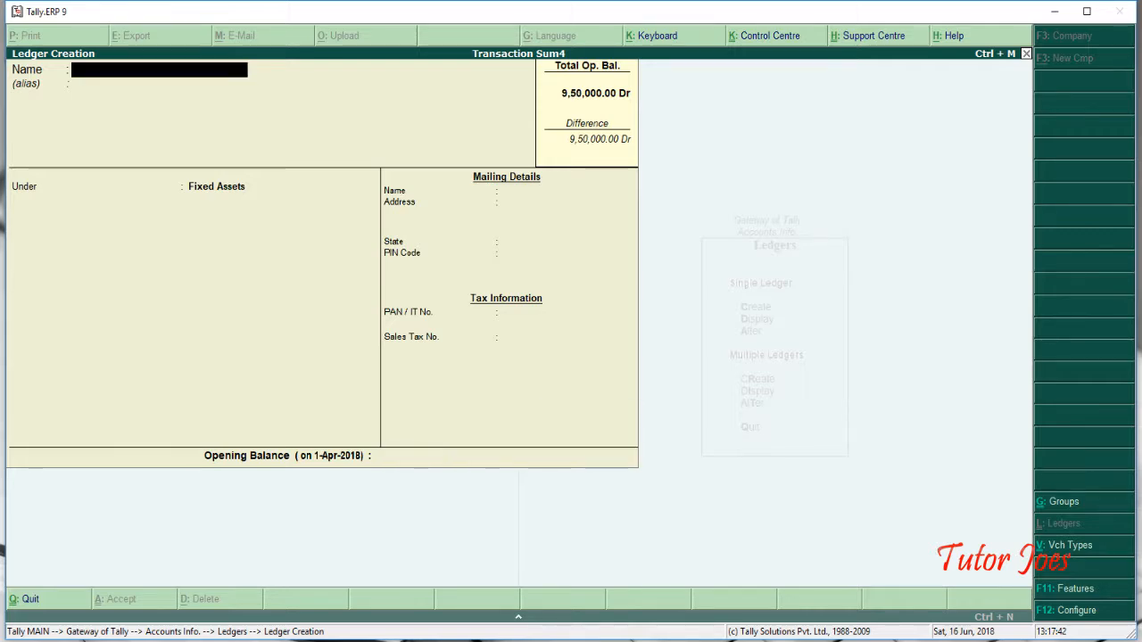
Check the next particular in the Word document and start a ledger named Free Hold Property under Fixed Assets in Tally
key(alt+Tab)
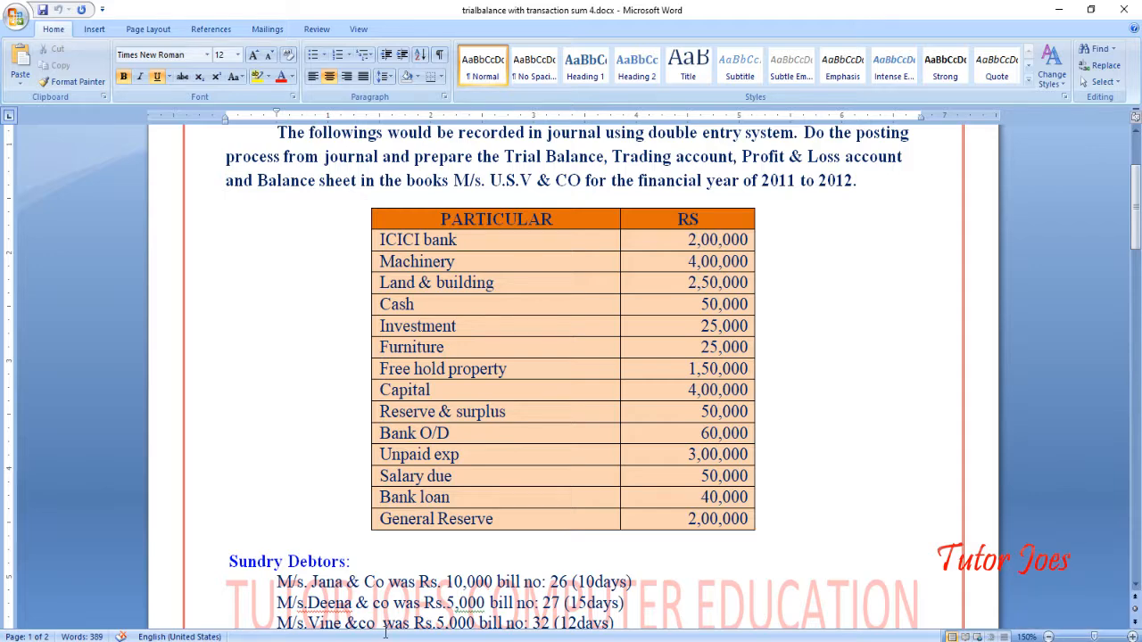
key(alt+Tab)
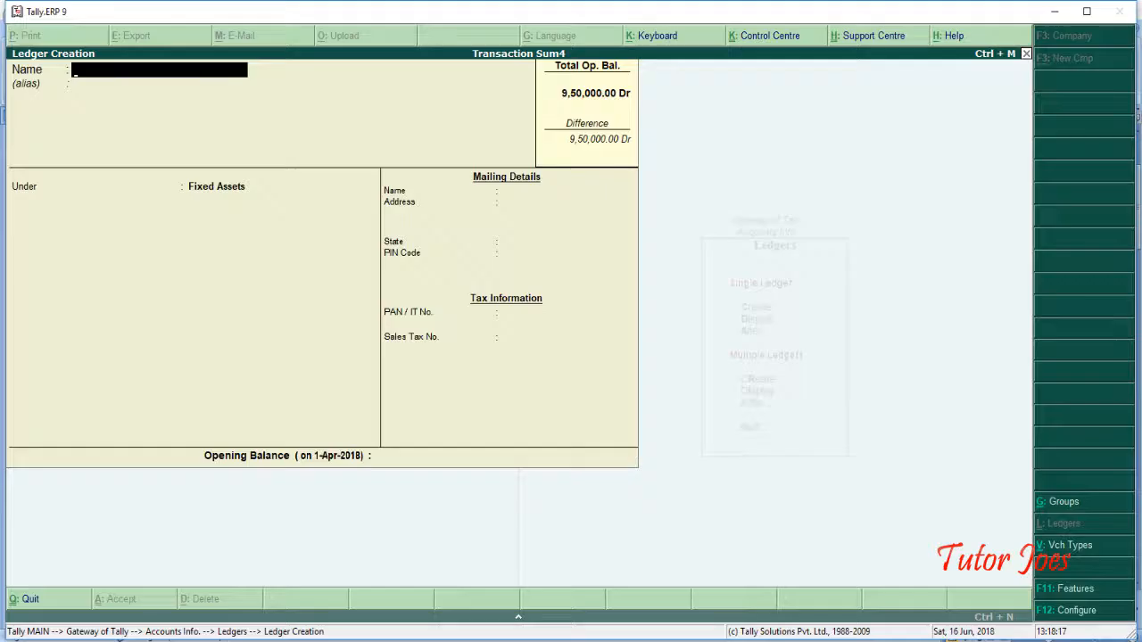
text(Frree)
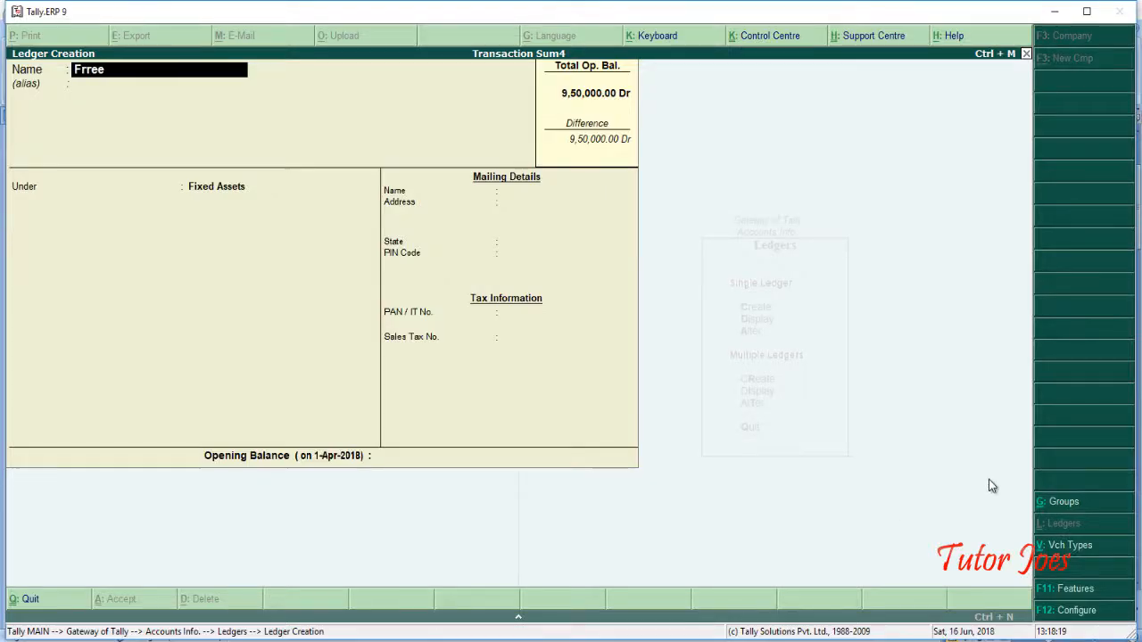
key(BackSpace)
key(BackSpace)
key(BackSpace)
text(ee Hold Proper)
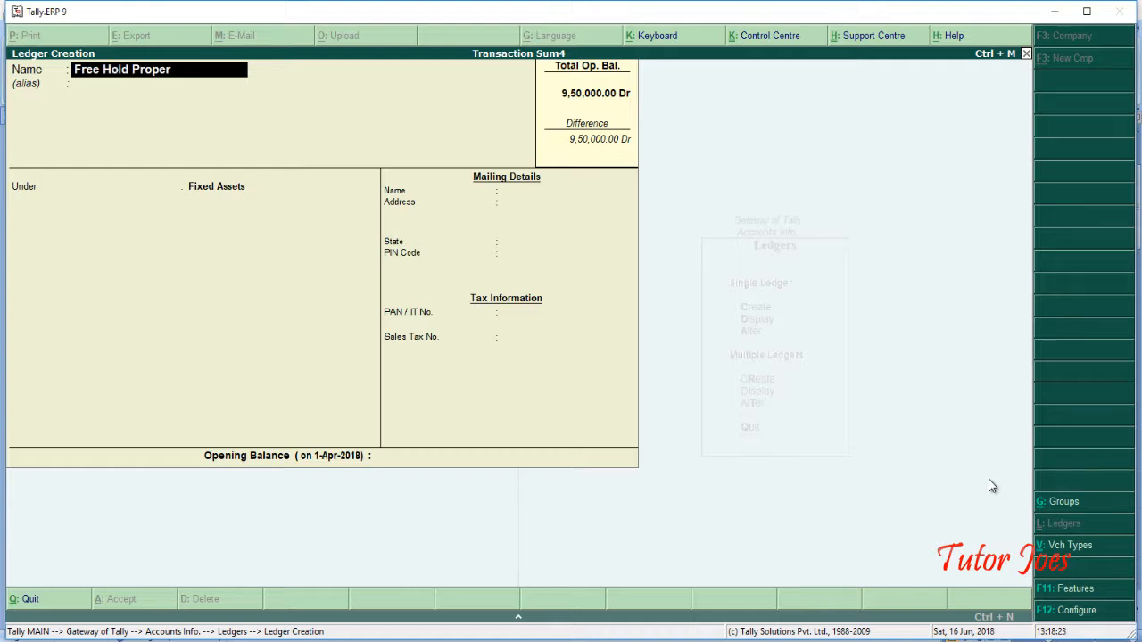
text(ty)
key(Return)
key(Return)
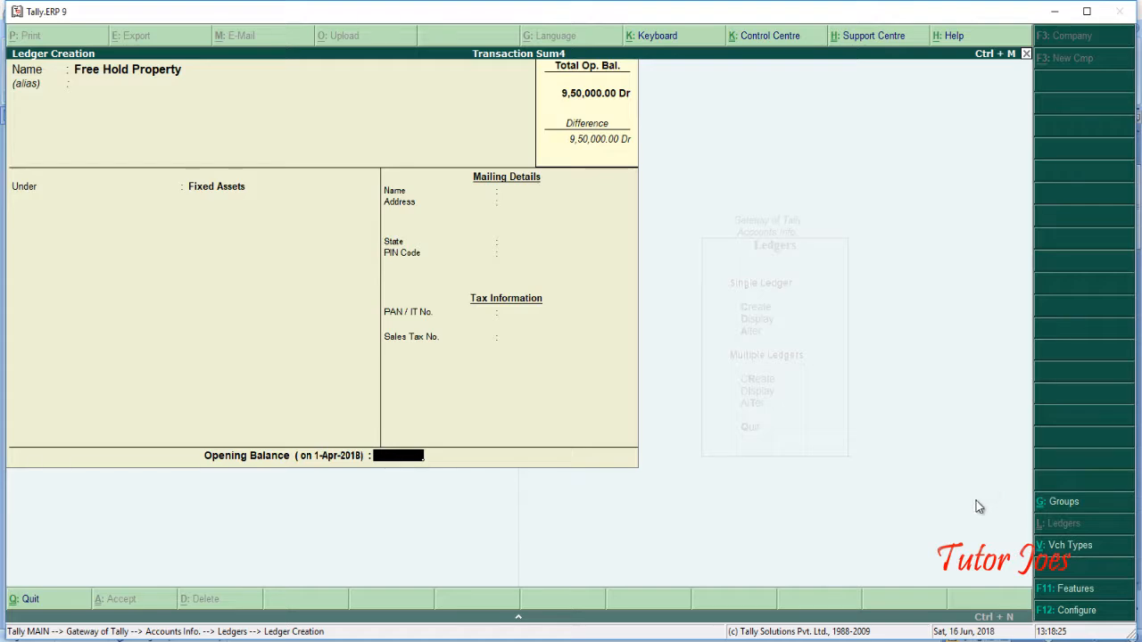
Look up the Free hold property amount in the Word document and save the ledger with an opening balance of 1,50,000 Dr
key(alt+Tab)
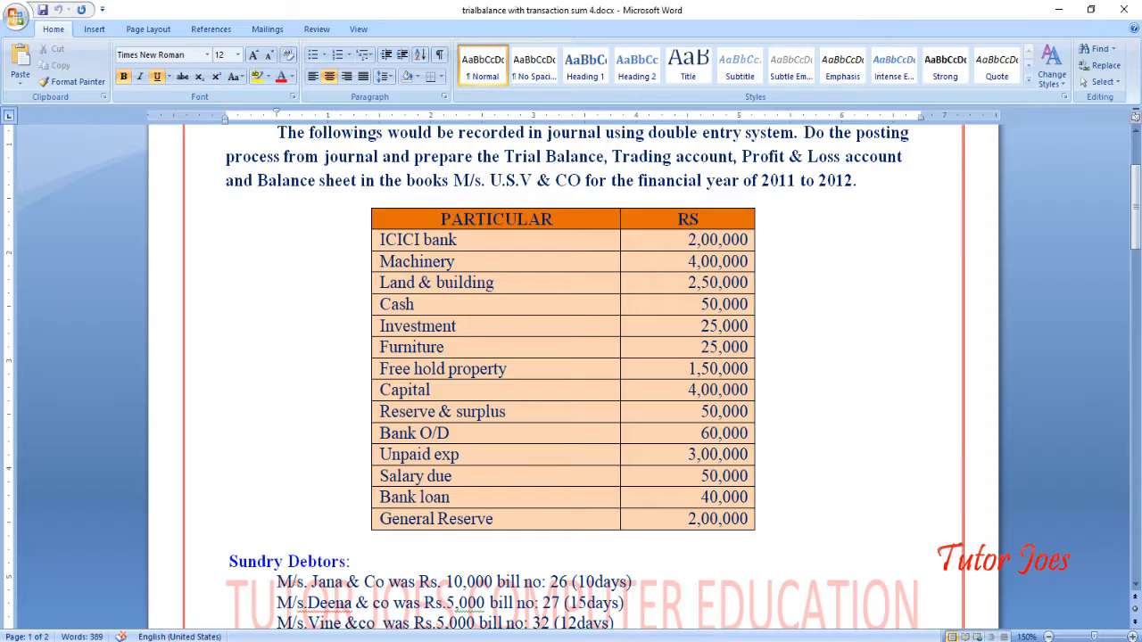
key(alt+Tab)
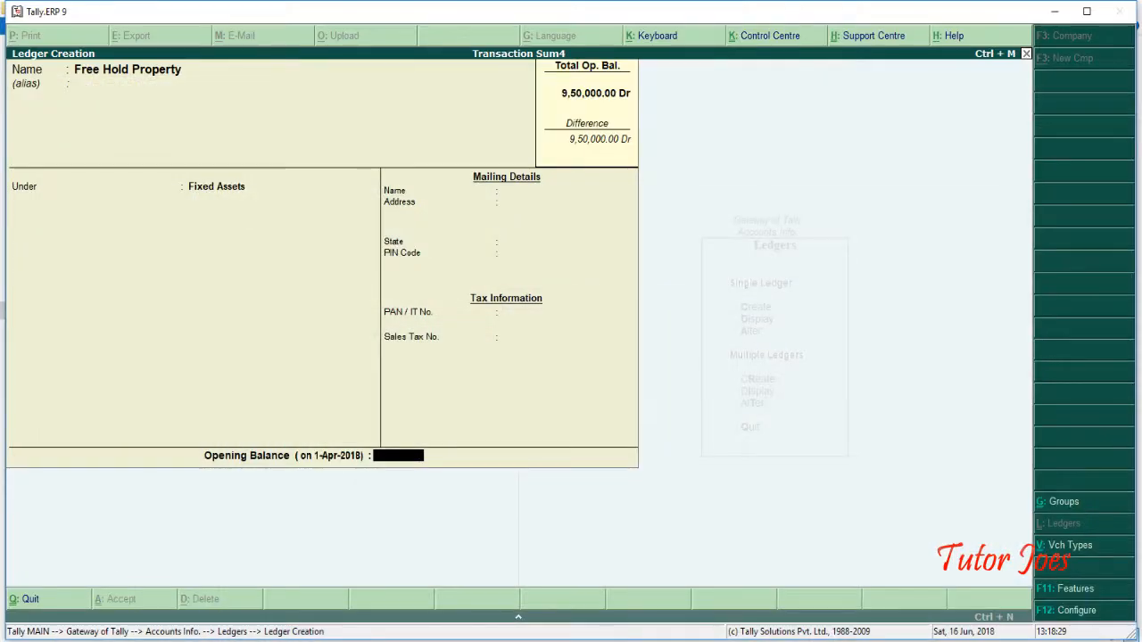
text(1,50,)
text(0000)
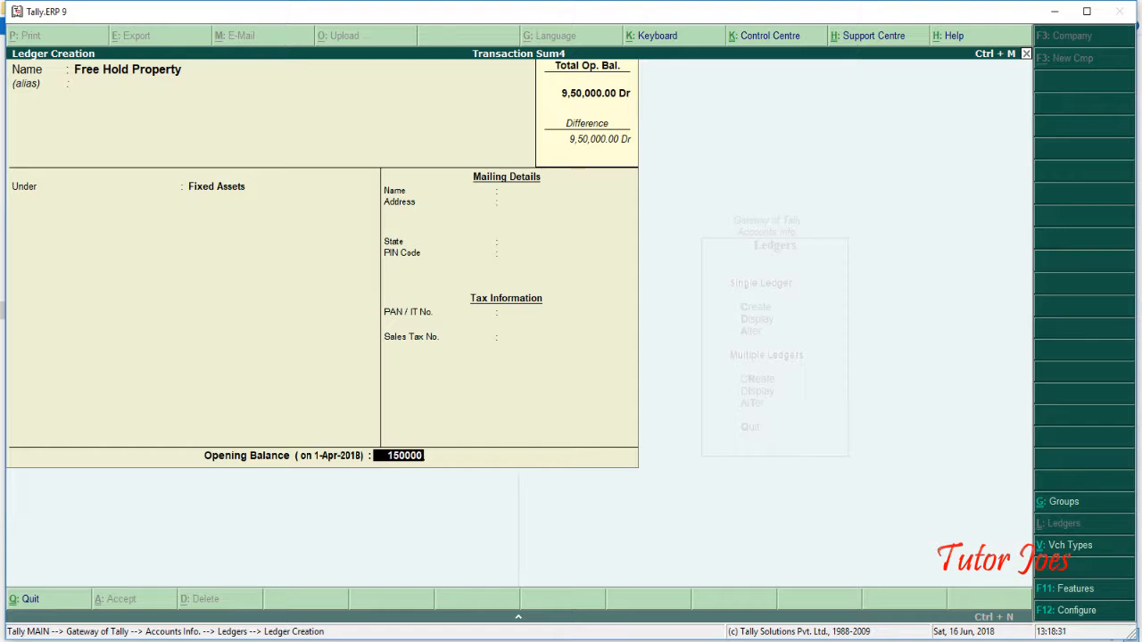
key(Return)
key(Return)
key(Return)
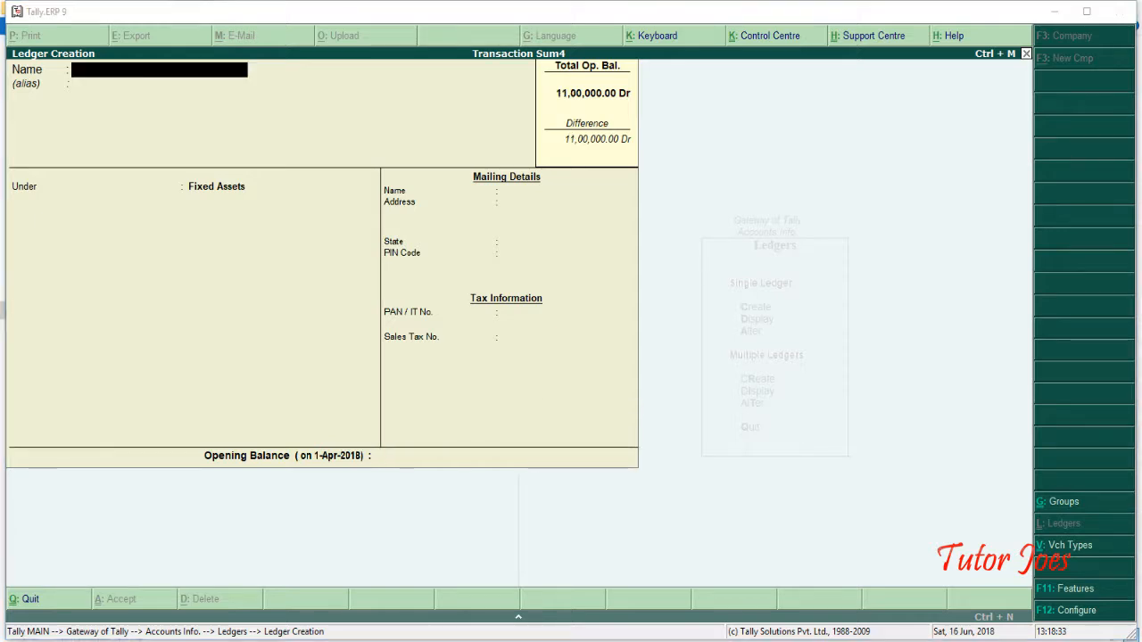
Check the next particular in the Word document and start a ledger named Capital under Capital Account, keeping the default mailing details
key(alt+Tab)
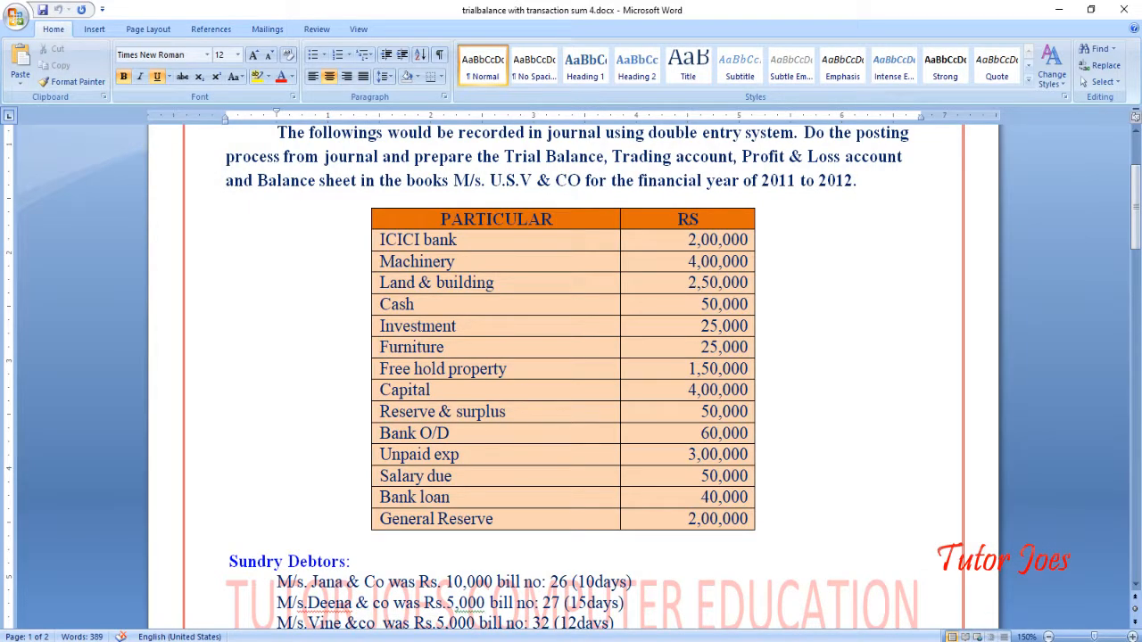
key(alt+Tab)
text(Capit)
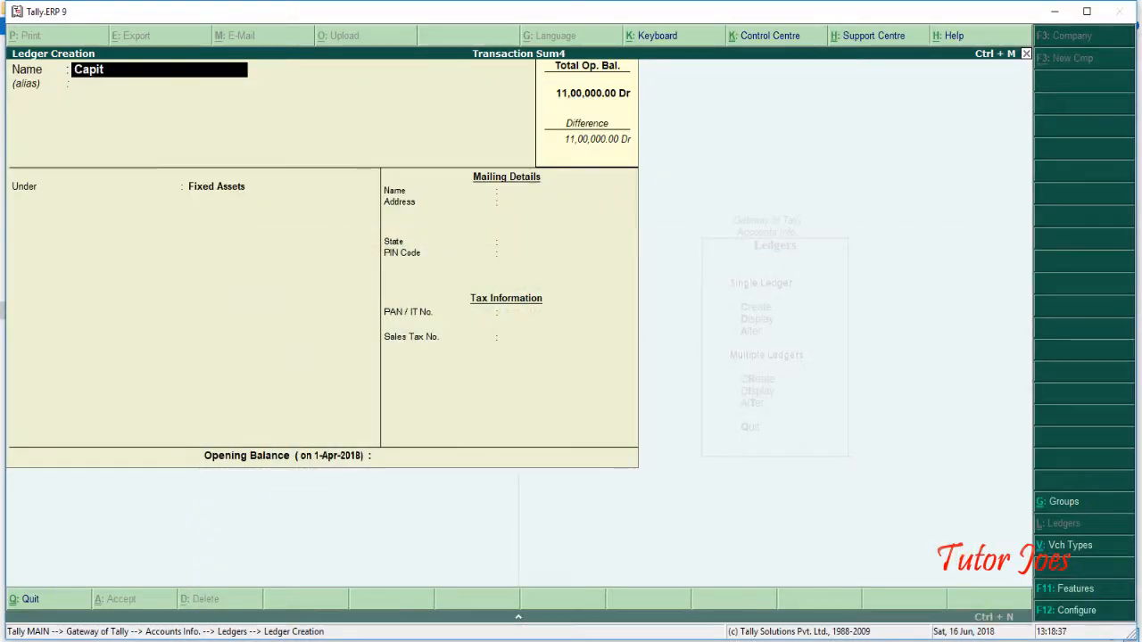
text(al)
key(Return)
key(Return)
text(C)
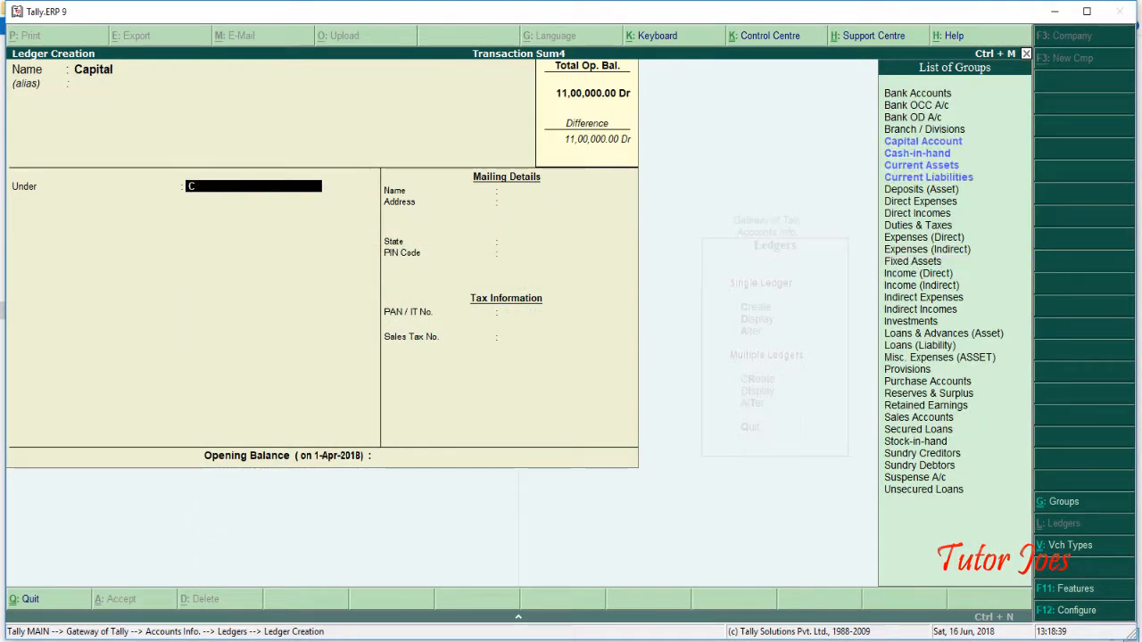
text(ap)
key(Return)
key(Return)
key(Return)
key(Return)
key(Return)
key(Return)
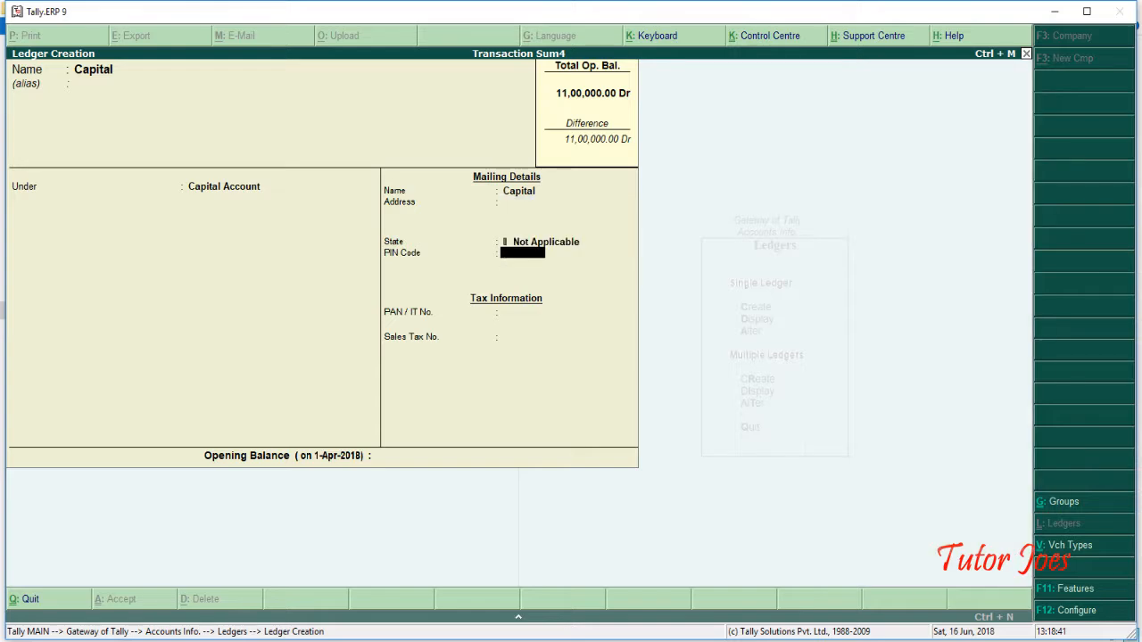
Look up the Capital amount in the Word document and save the ledger with an opening balance of 4,00,000 Cr
key(alt+Tab)
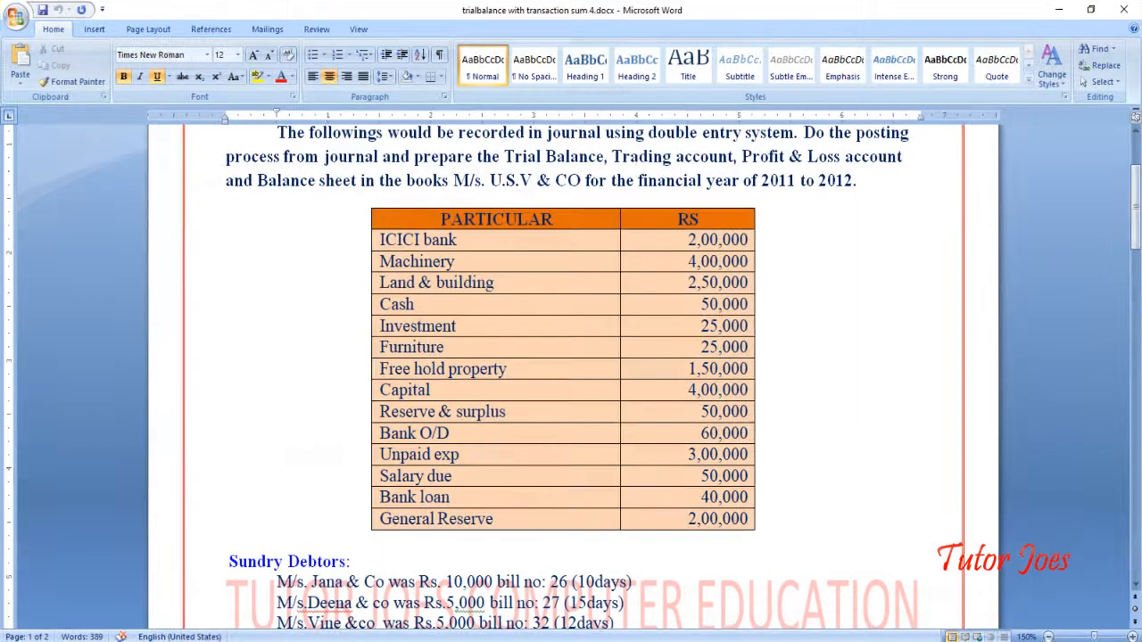
key(alt+Tab)
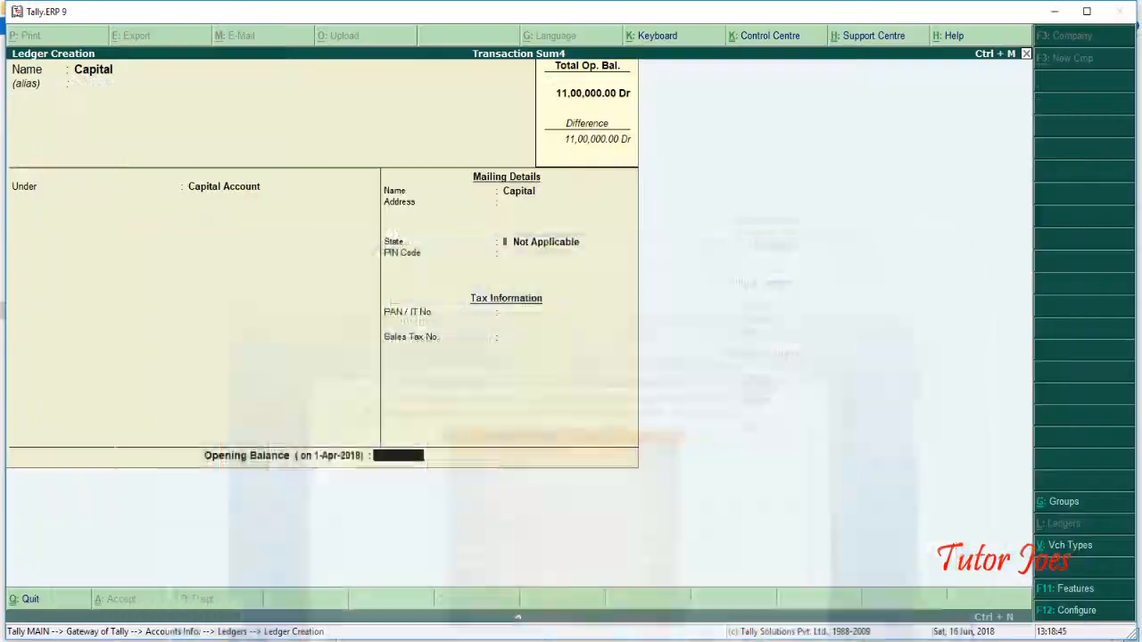
text(40000)
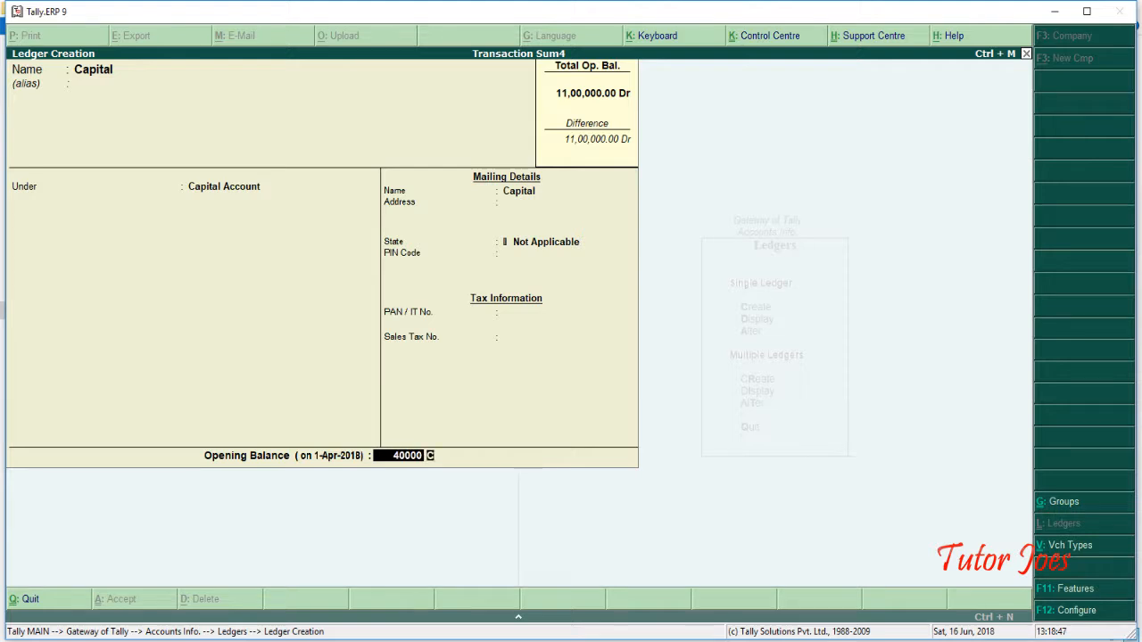
key(Return)
key(BackSpace)
text(4)
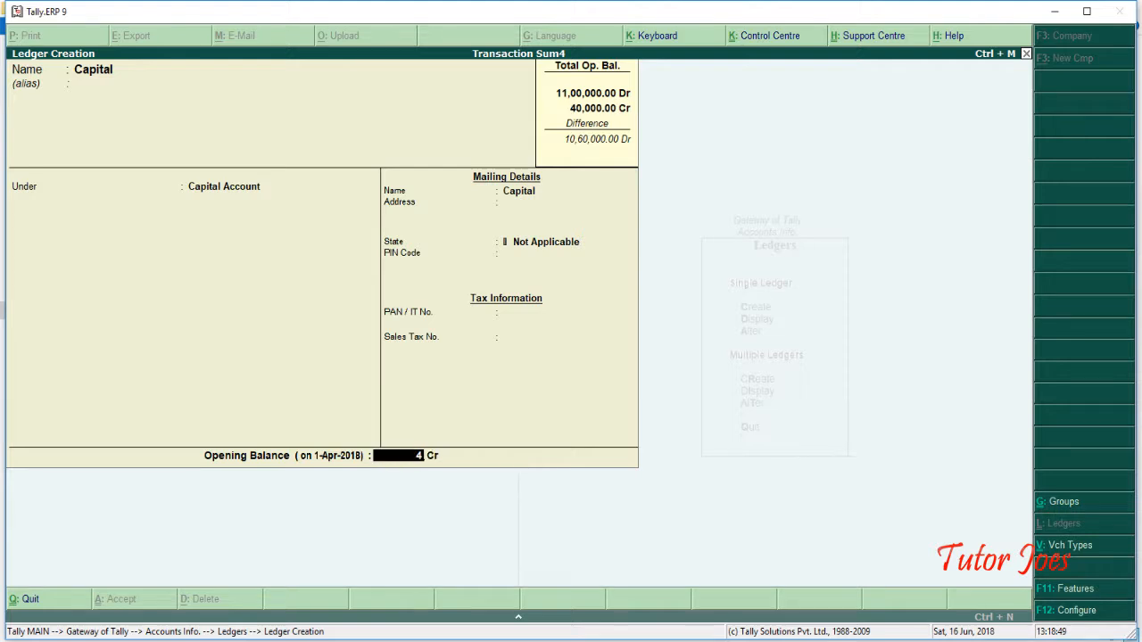
text(00000)
key(Return)
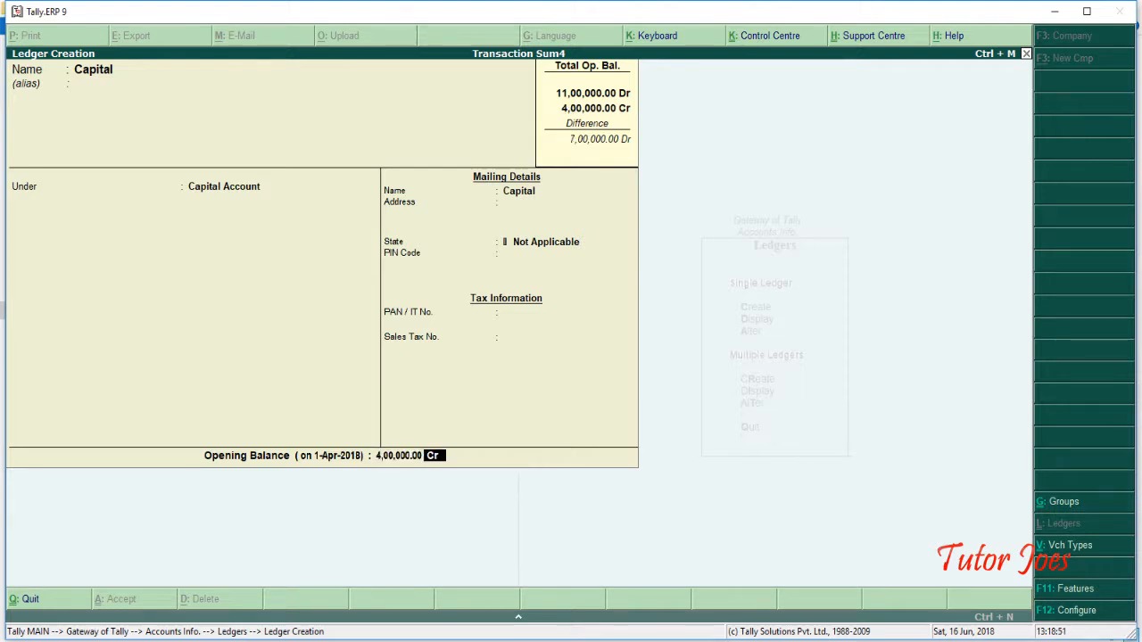
key(Return)
key(Return)
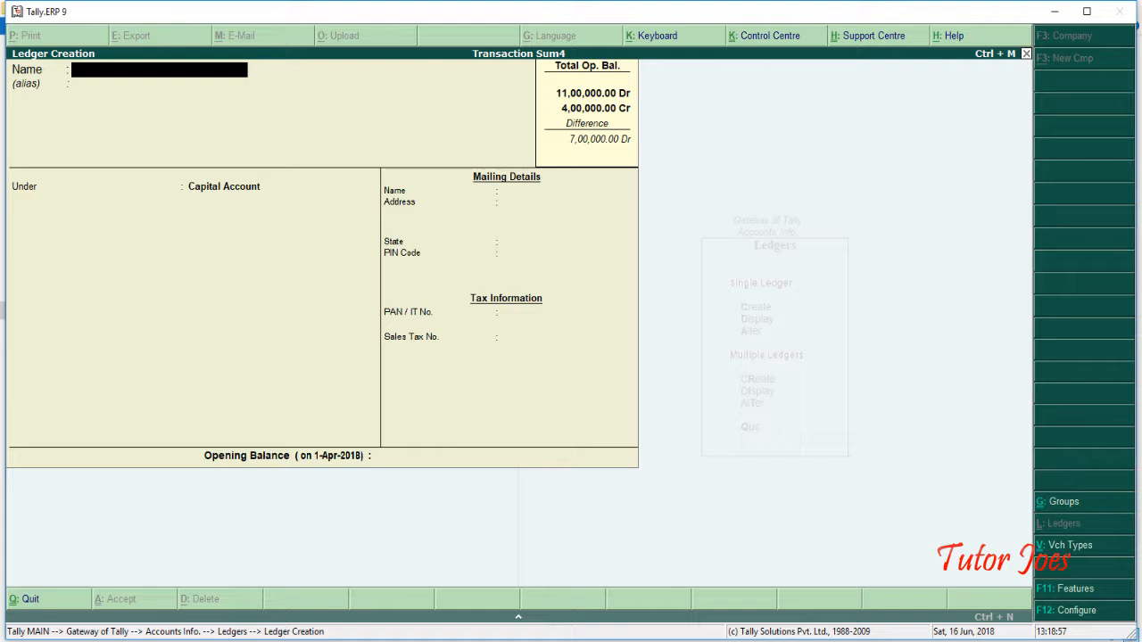
Start a ledger named Reserve & Surplus under the Reserves & Surplus group
text(Reserve & Surplus)
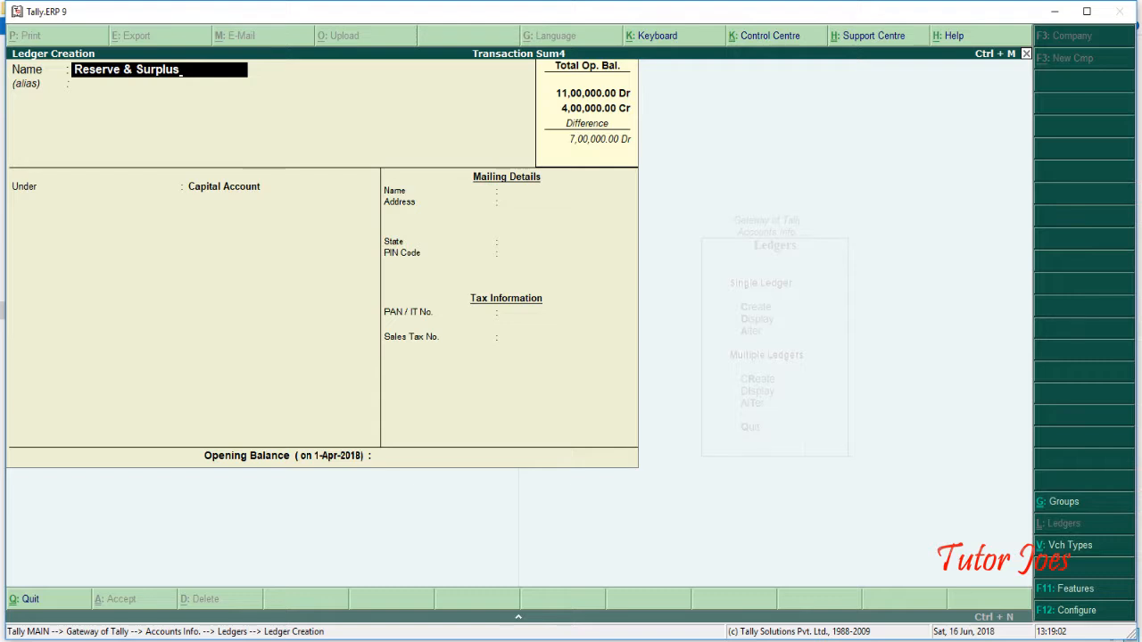
key(Return)
key(Return)
text(Re)
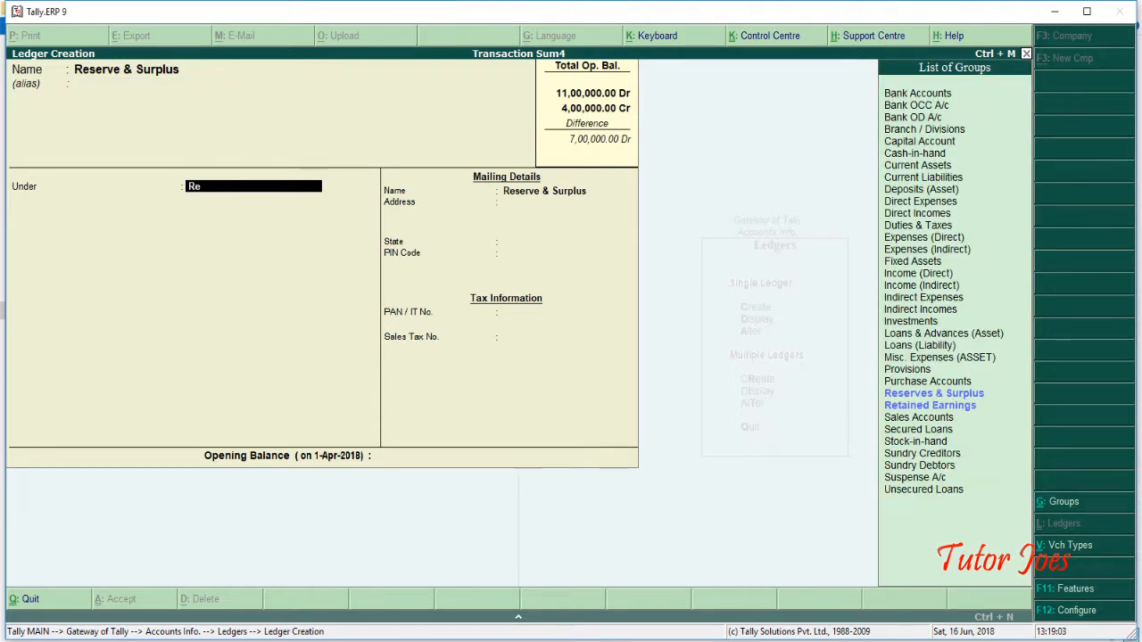
key(Return)
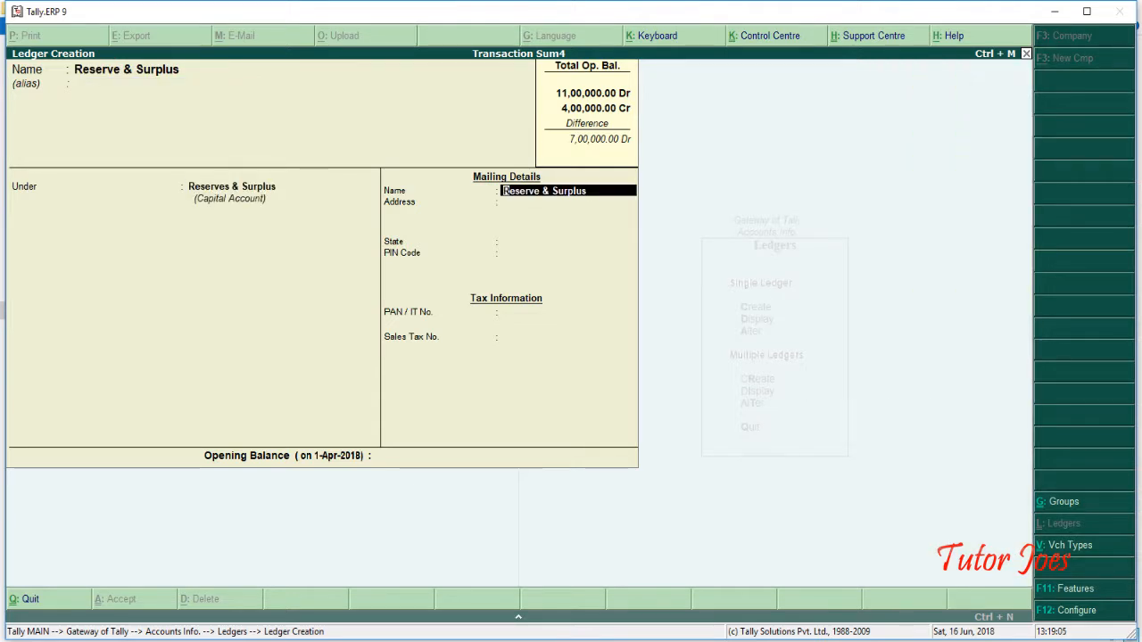
Keep the default mailing details and save the Reserve & Surplus ledger with an opening balance of 50,000 Cr
key(Return)
key(Return)
key(Return)
key(Return)
key(Return)
key(Return)
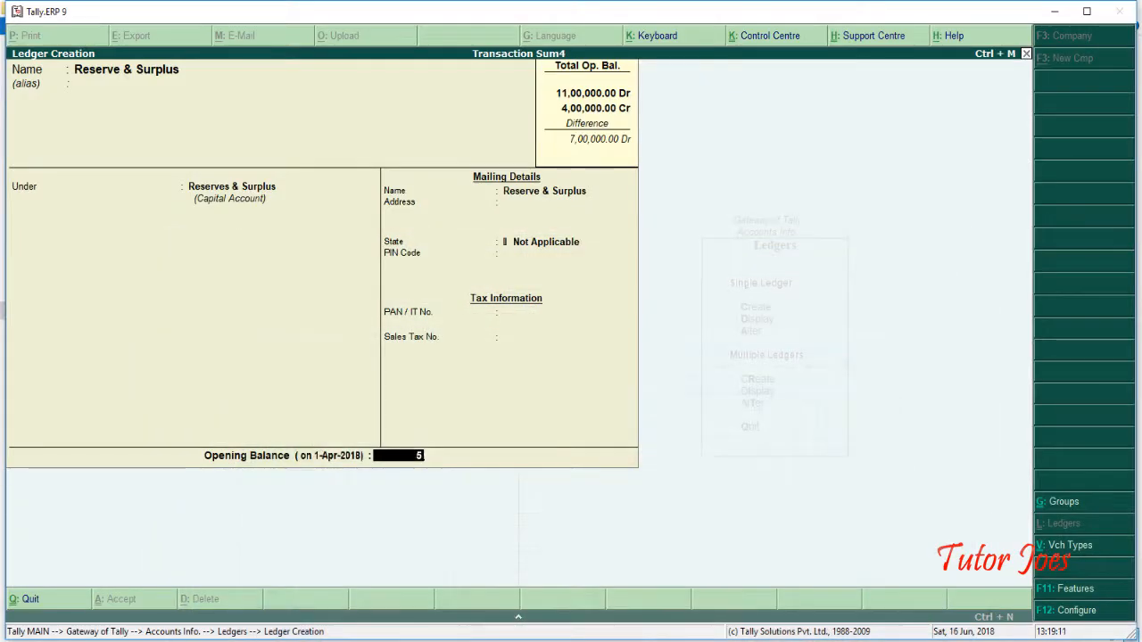
text(5000)
key(Return)
key(Return)
key(Return)
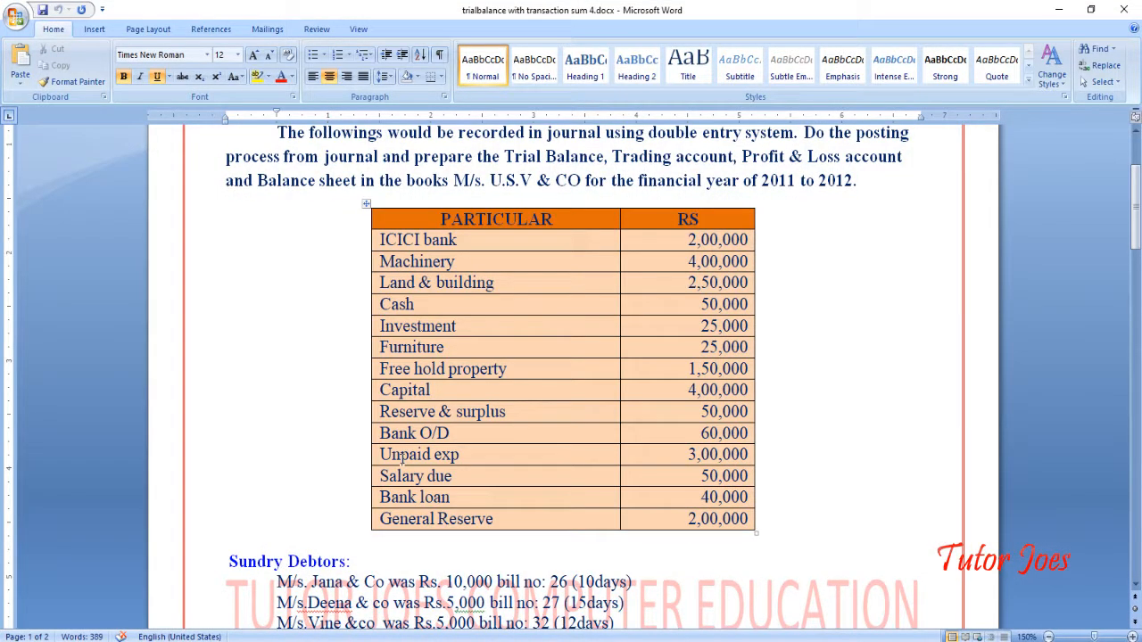
Check the next particular in the Word document and start a ledger named Bank O/d under Bank OD A/c in Tally, keeping the default reconciliation date
click(402, 457)
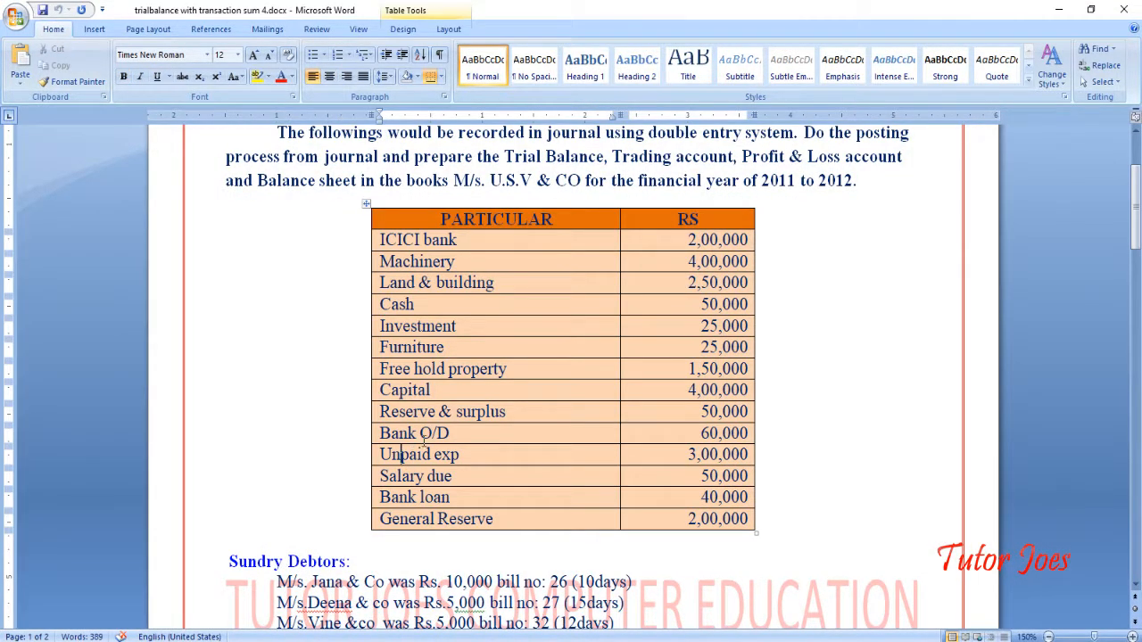
drag(454, 437, 385, 450)
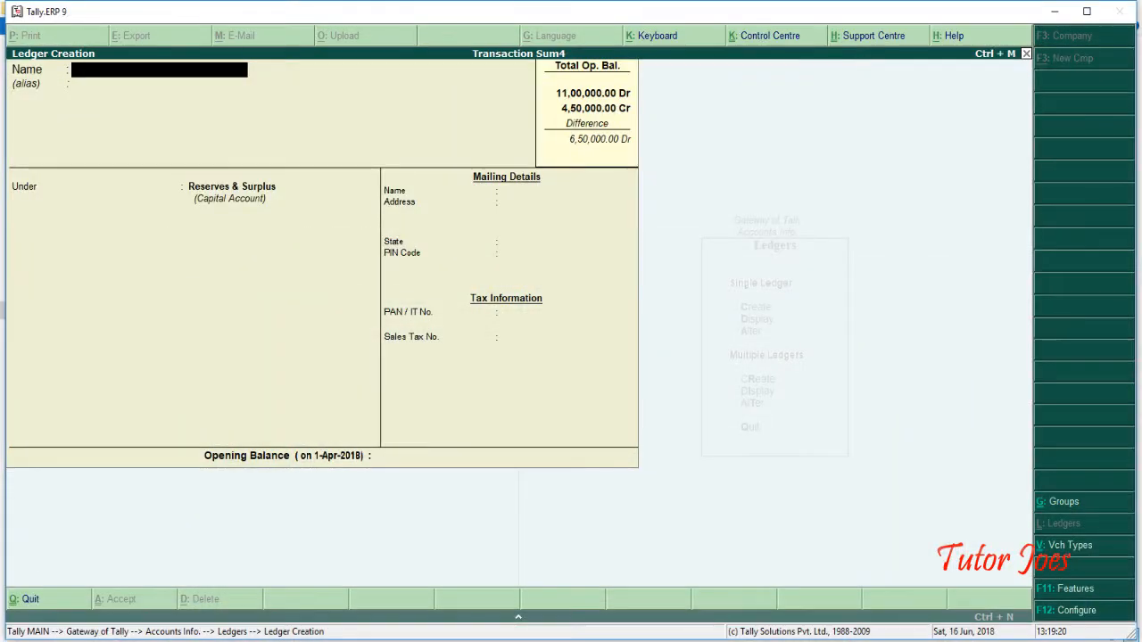
text(Bank O/d)
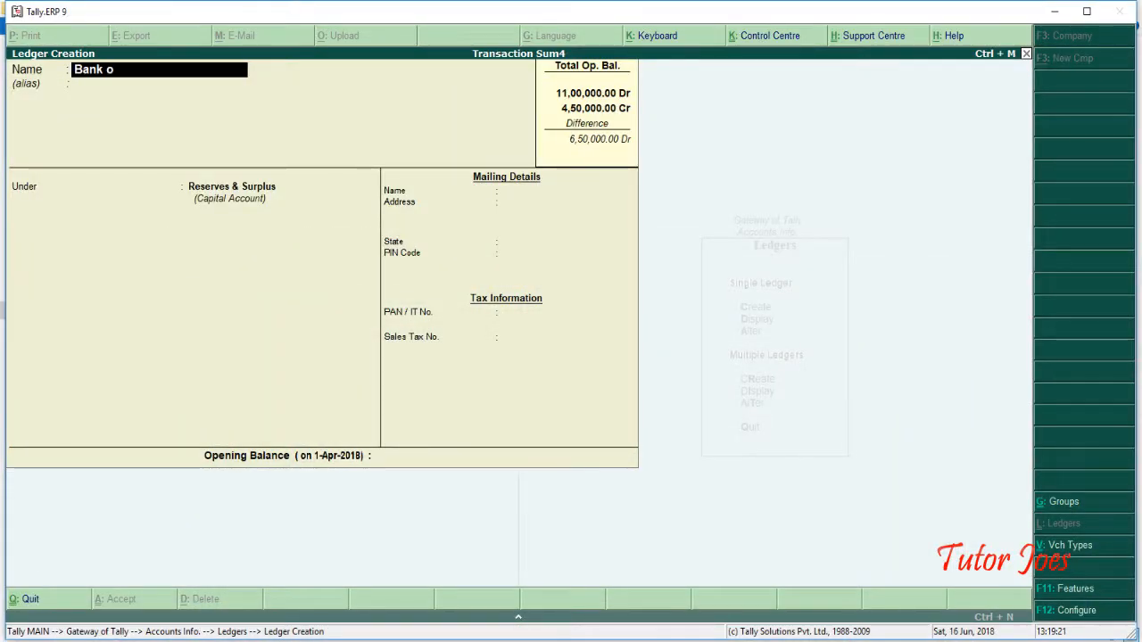
key(Return)
key(Return)
text(Bank)
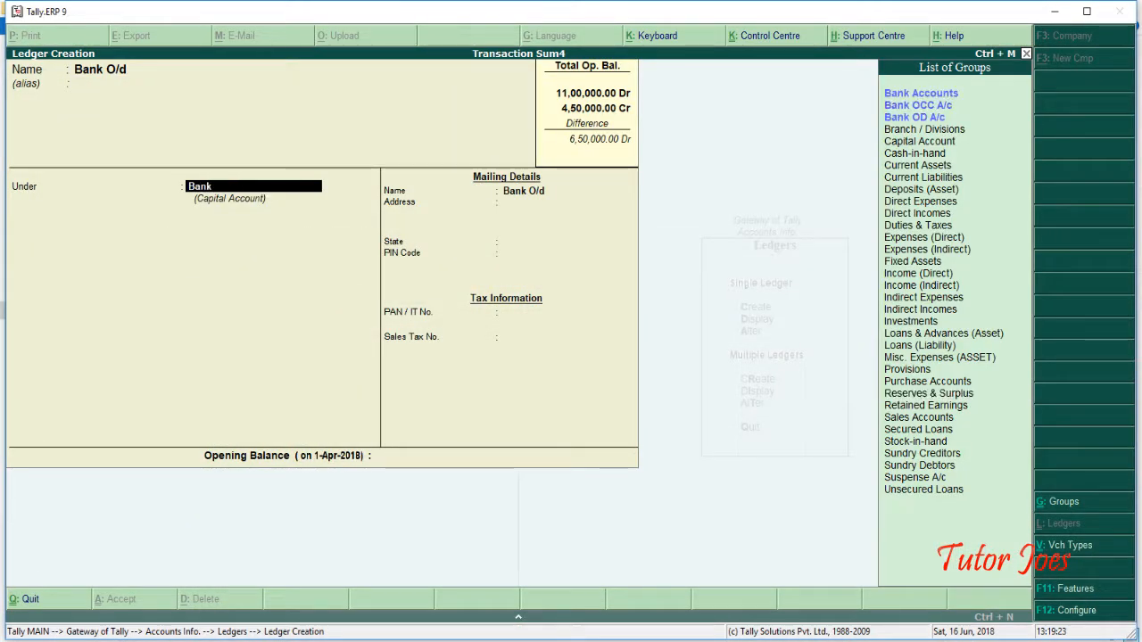
key(Down)
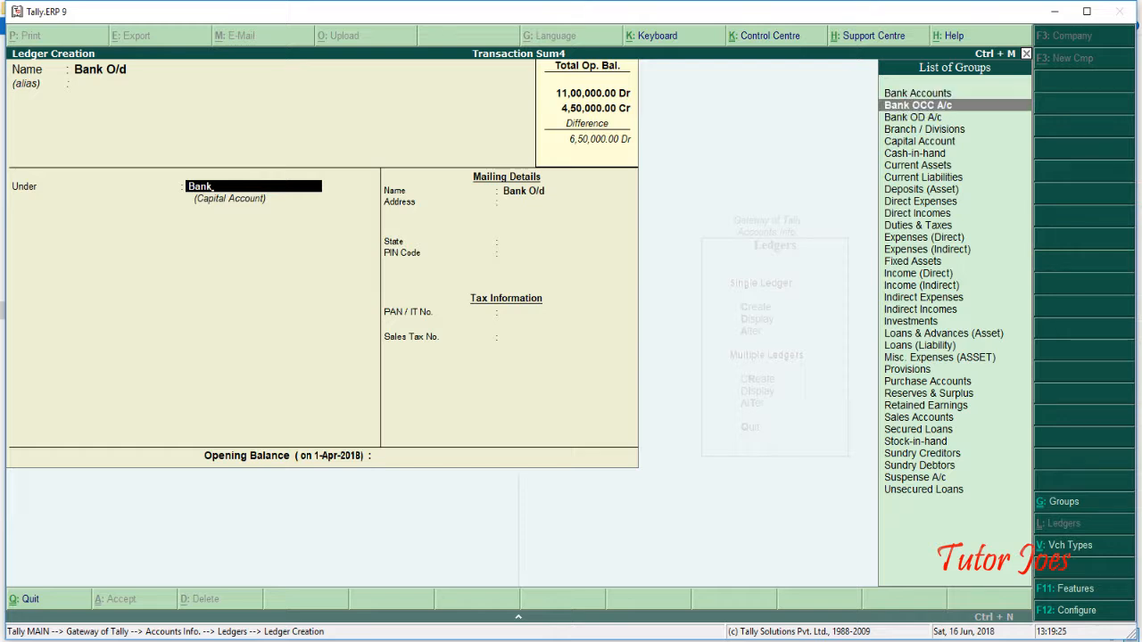
key(Down)
key(Return)
key(Return)
key(Return)
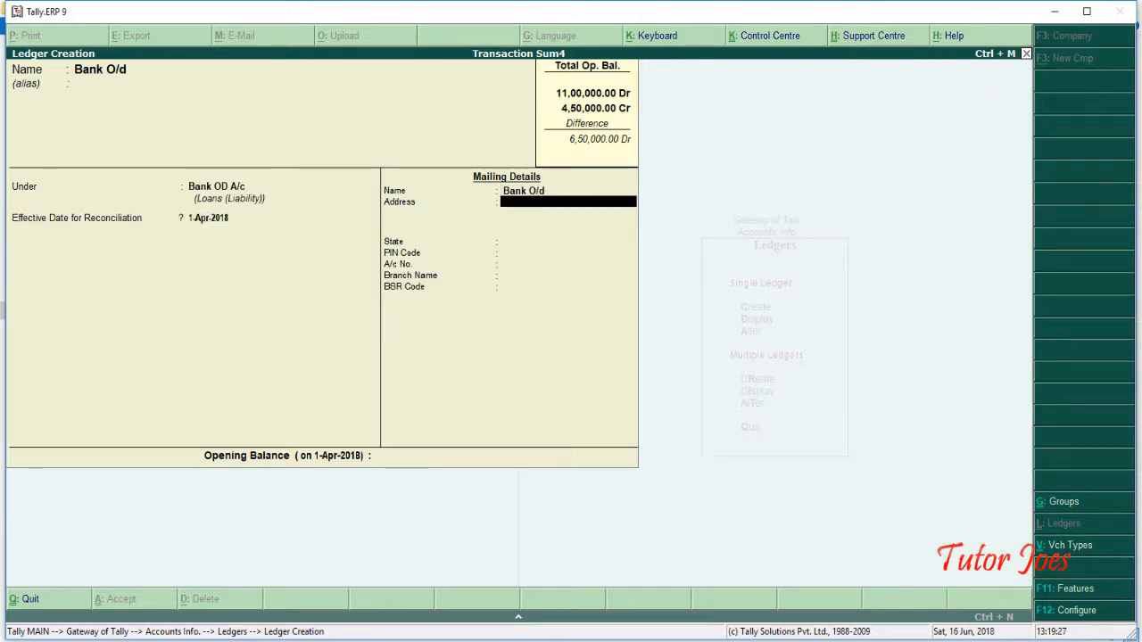
Keep the default mailing details, look up the Bank O/D amount in the Word document and save the ledger with an opening balance of 60,000 Cr
key(Return)
key(Return)
key(Return)
key(Return)
key(Return)
key(Return)
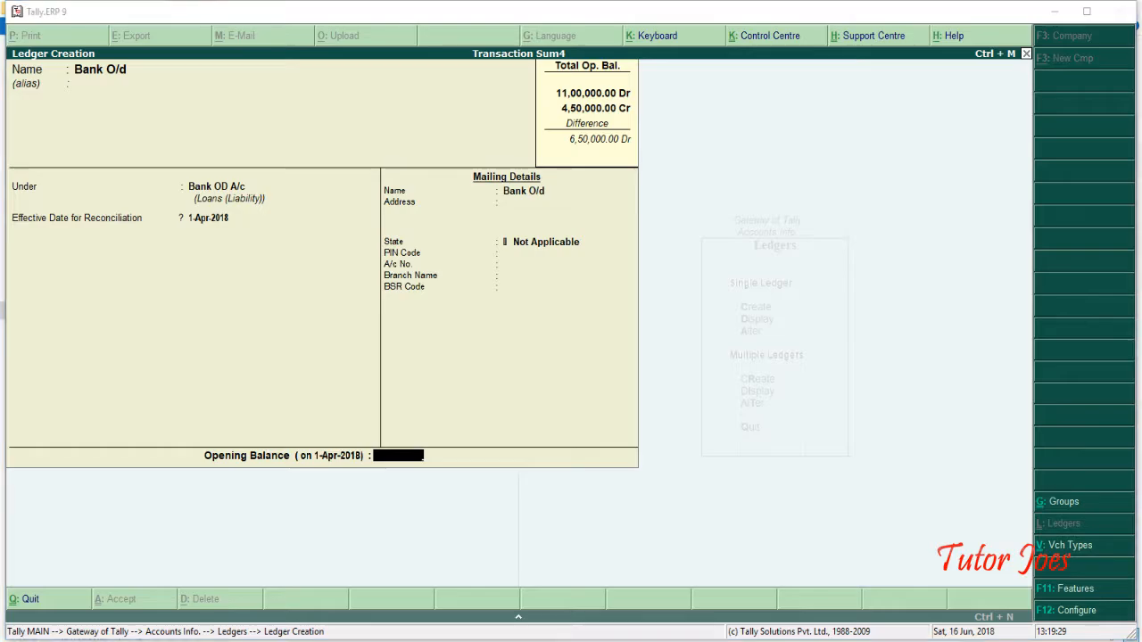
key(alt+Tab)
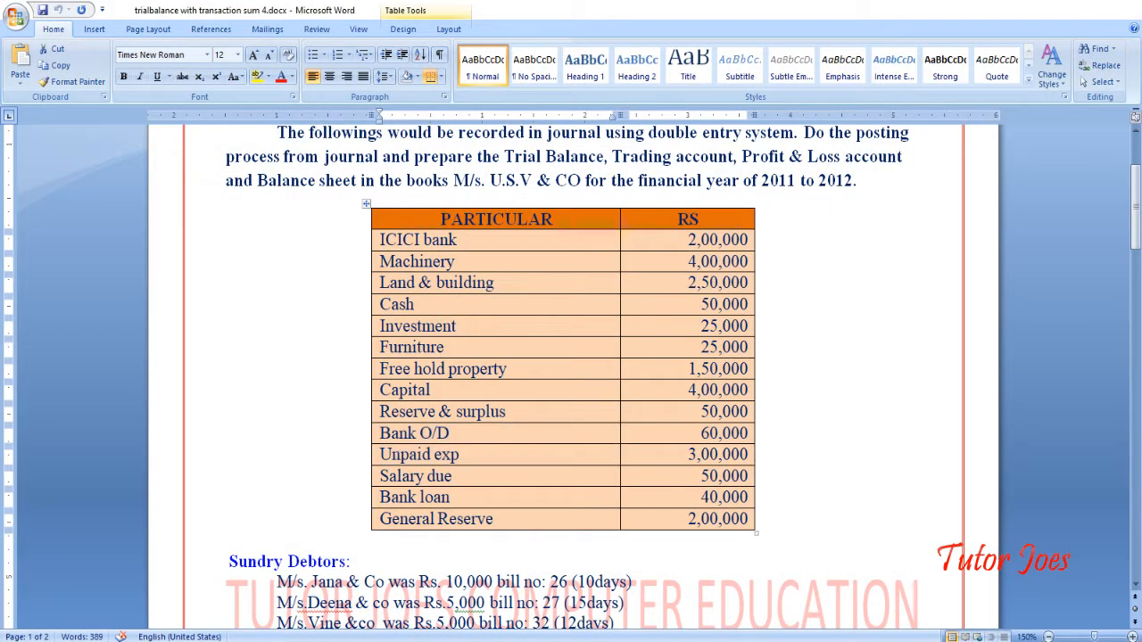
key(alt+Tab)
text(60000)
key(Return)
key(Return)
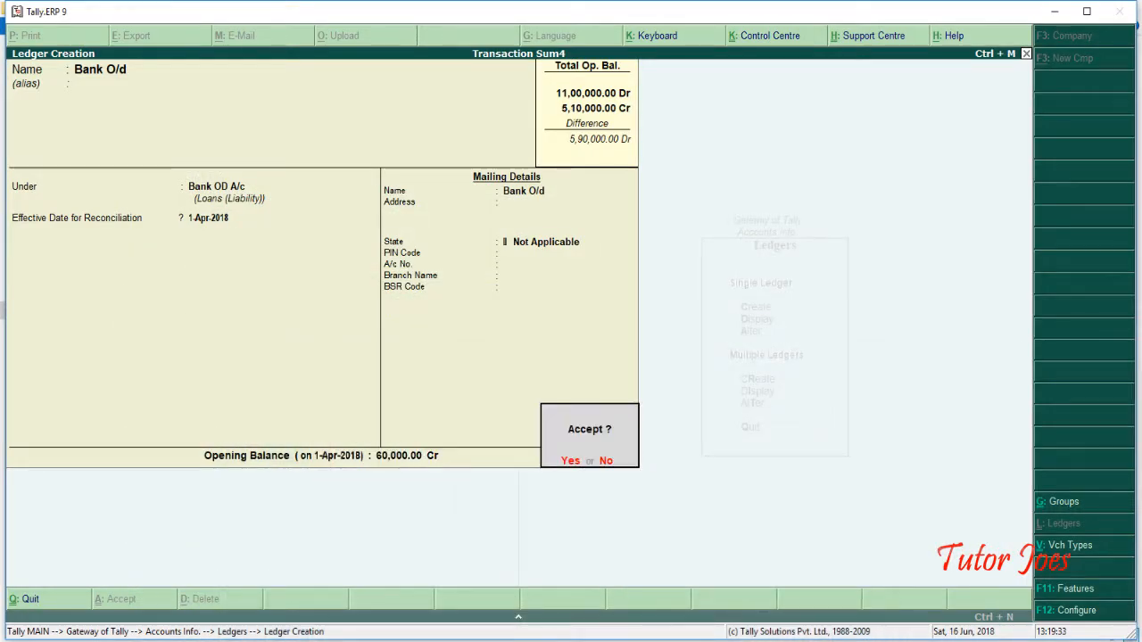
key(Return)
Check the next particular in the Word document and start a ledger named Unpaid Exp under Current Liabilities in Tally
key(alt+Tab)
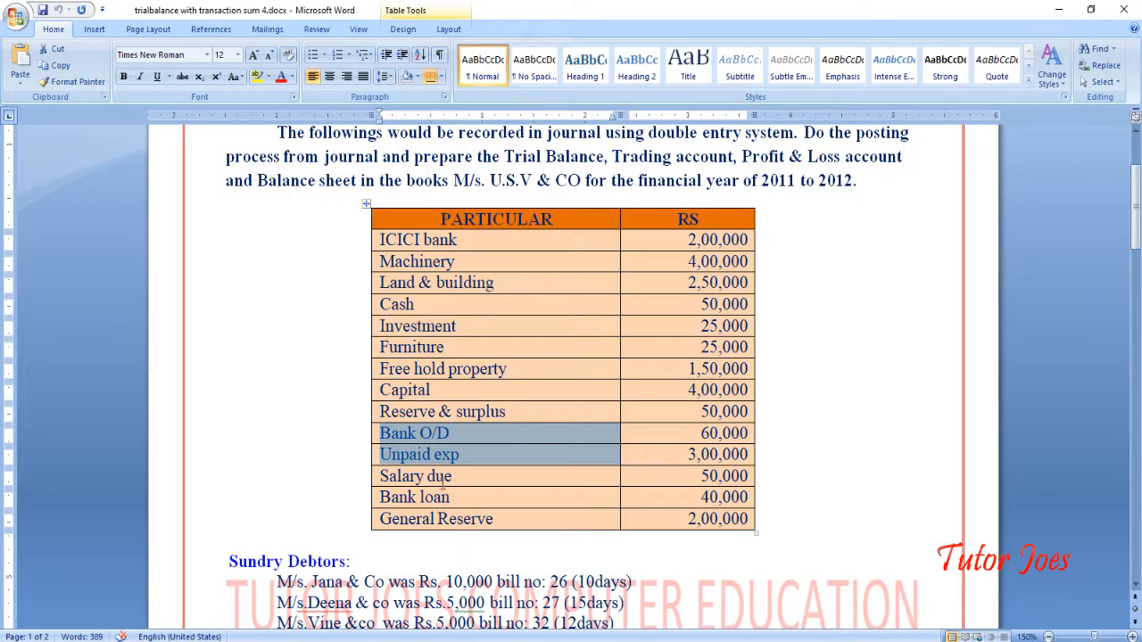
click(436, 454)
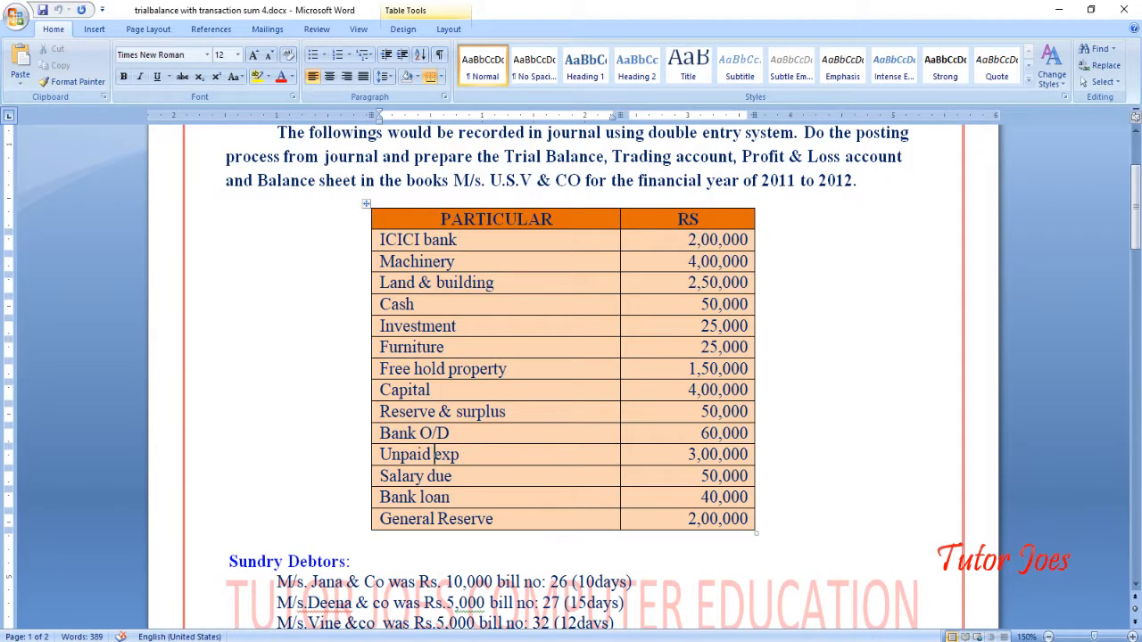
key(alt+Tab)
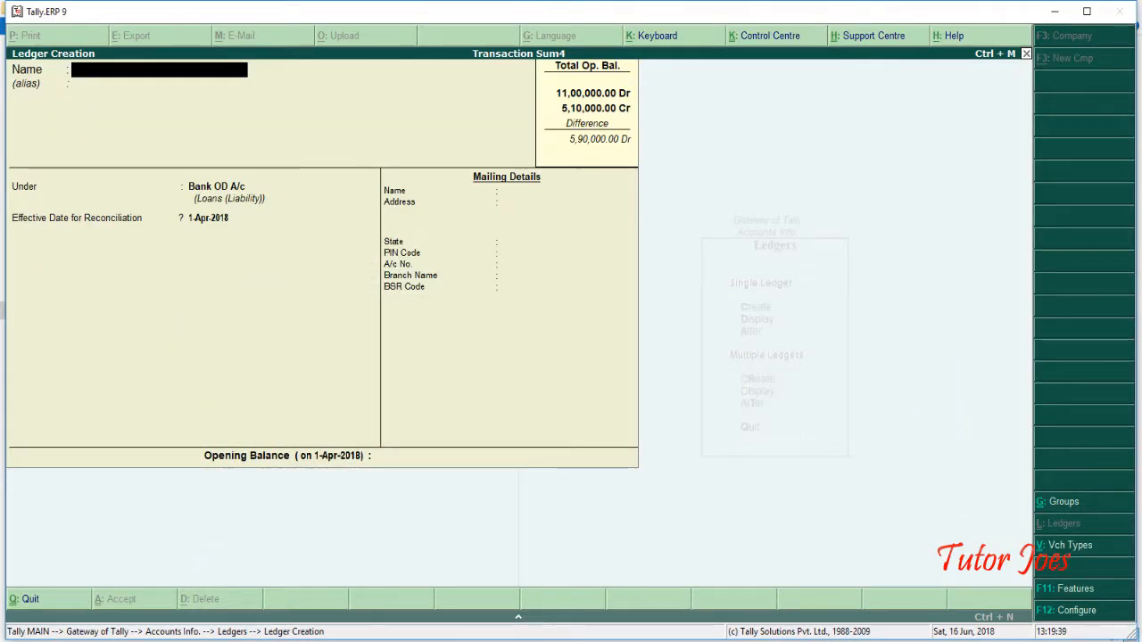
text(Unpaid)
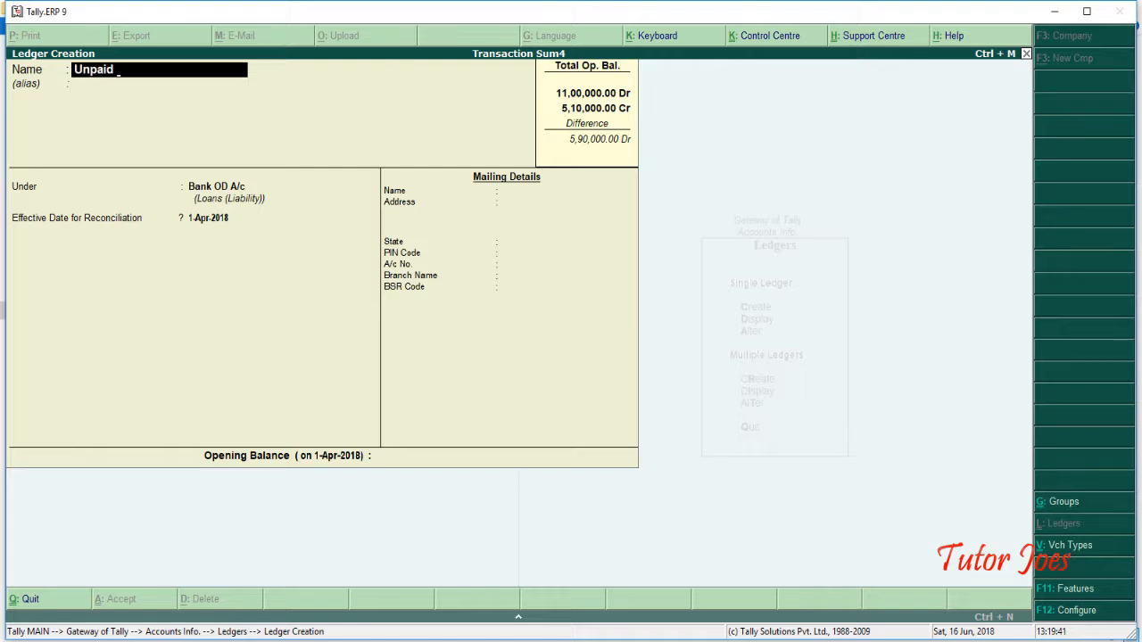
text( exp)
key(Return)
key(Return)
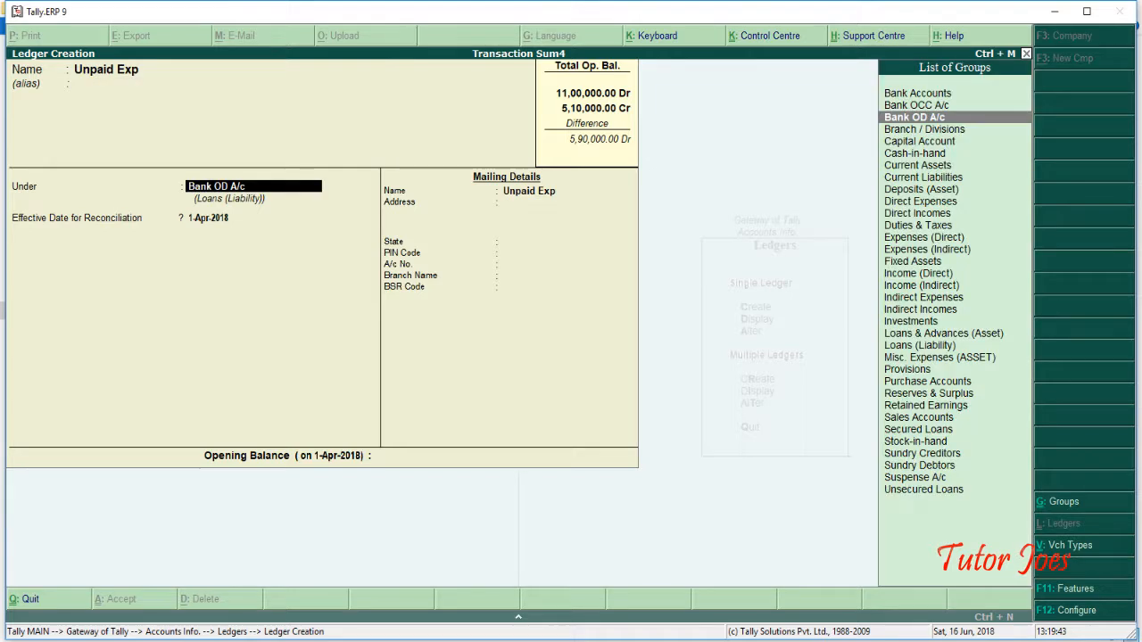
text(Curr)
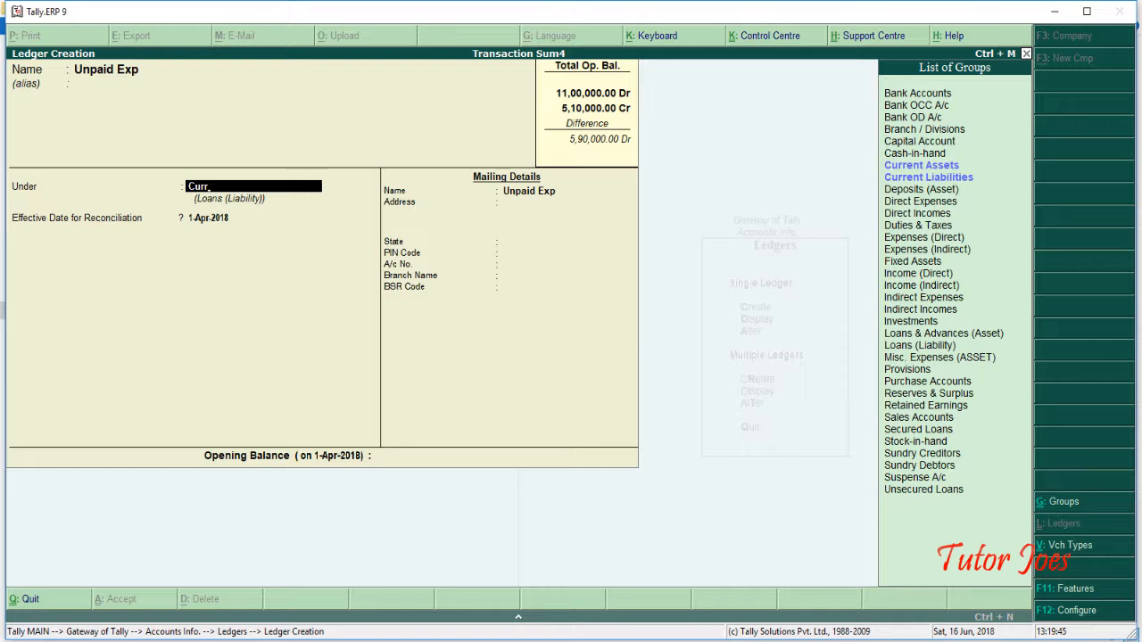
key(Down)
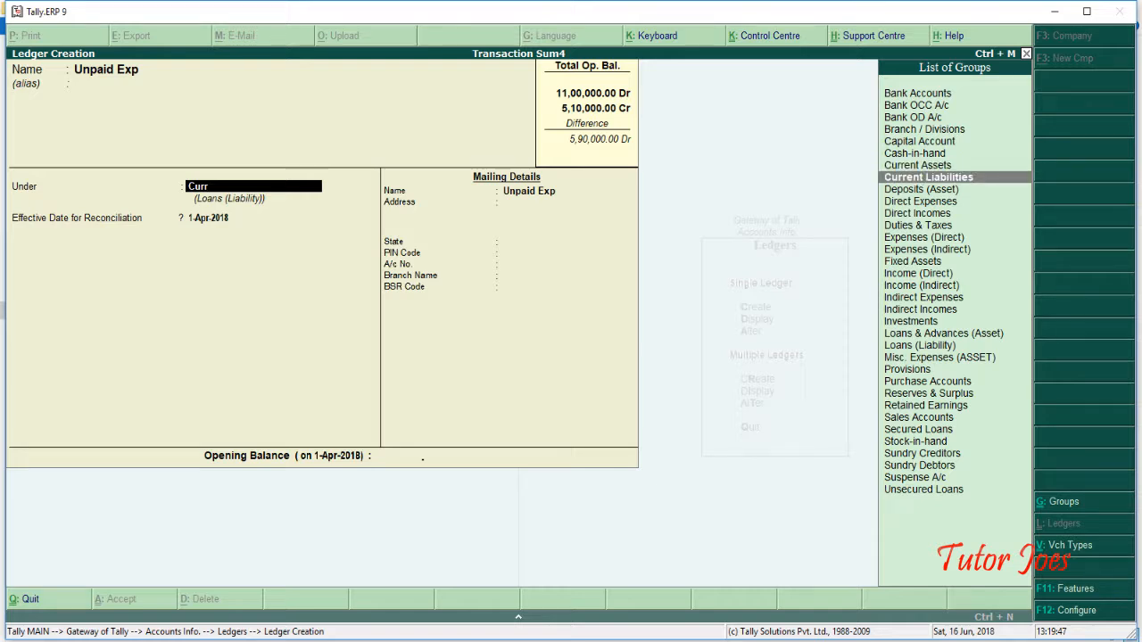
key(Return)
key(Return)
key(Escape)
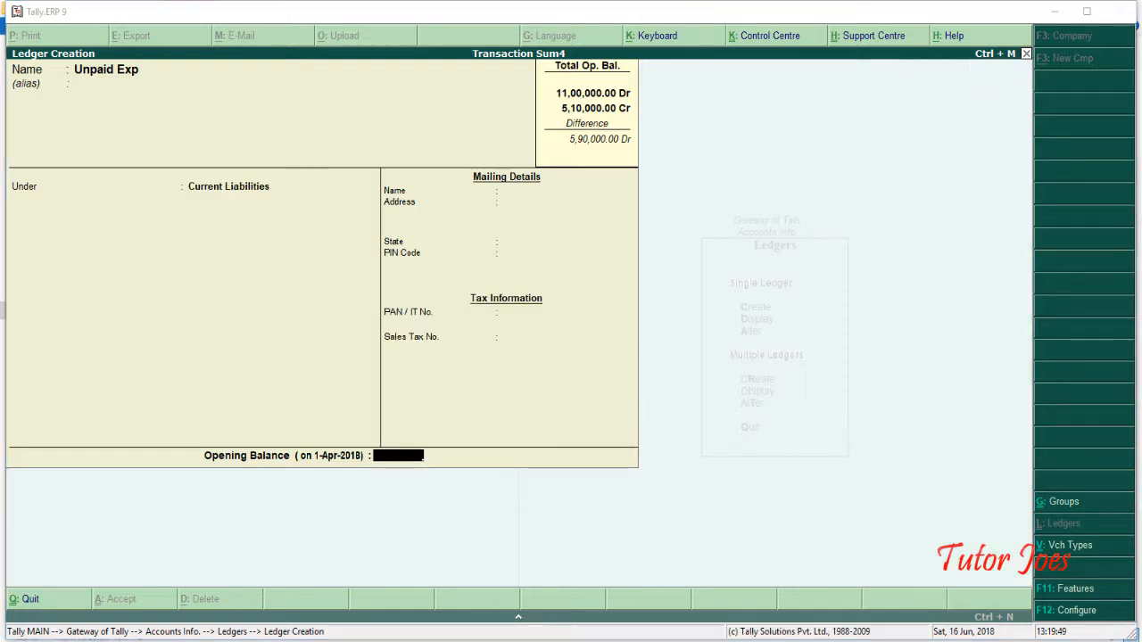
Look up the Unpaid exp amount in the Word document and save the ledger with an opening balance of 3,00,000 Cr
key(alt+Tab)
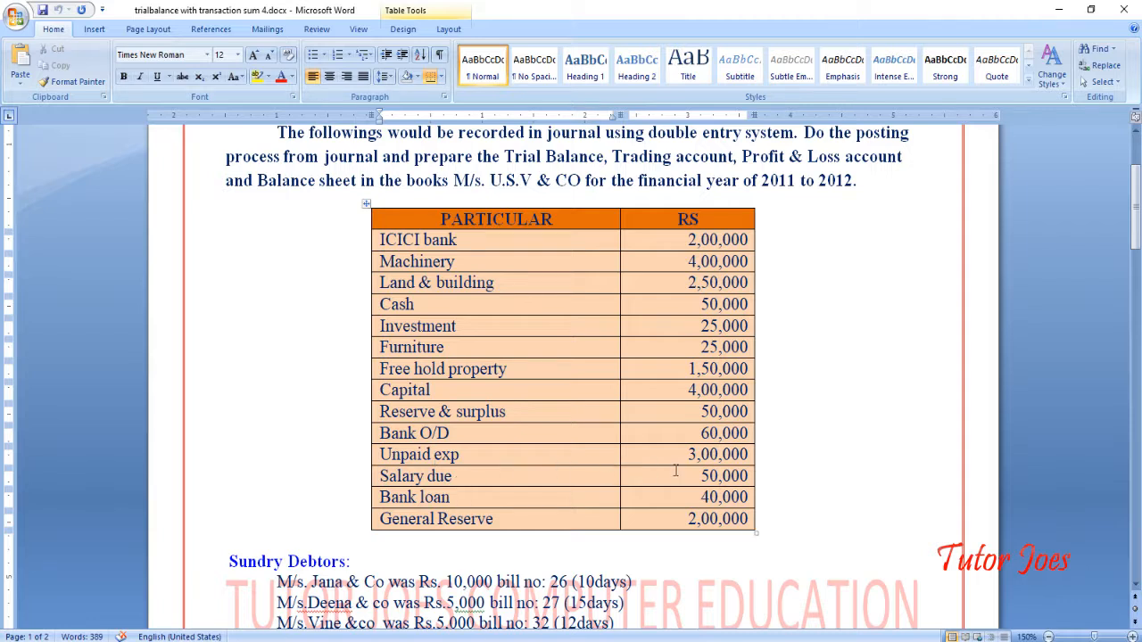
key(alt+Tab)
key(alt+Tab)
key(alt+Tab)
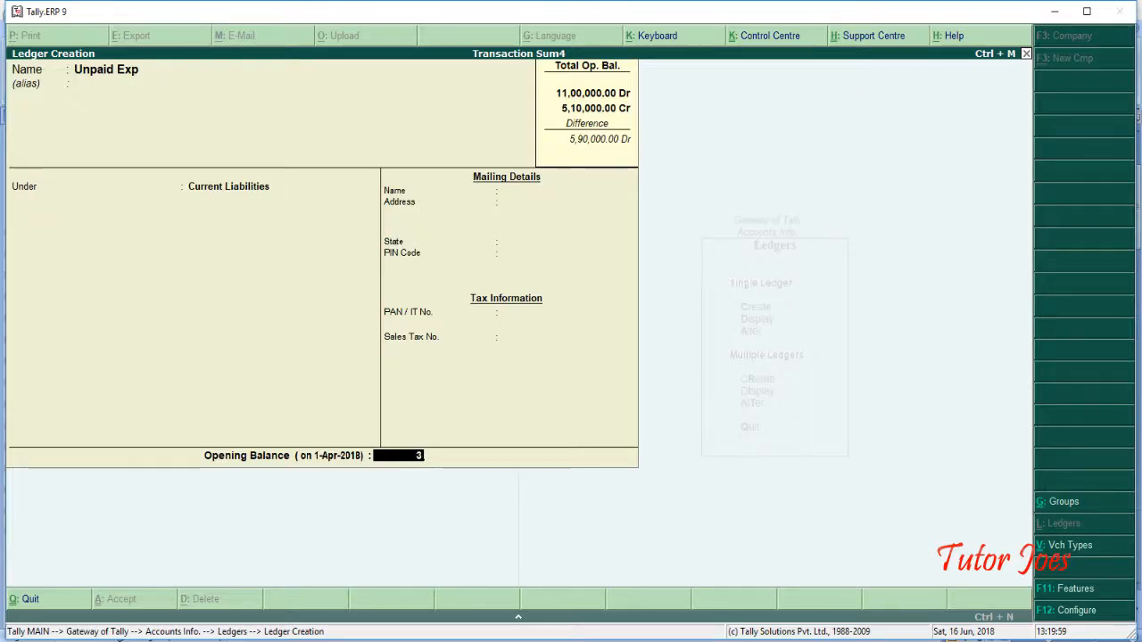
text(00)
key(Return)
key(Return)
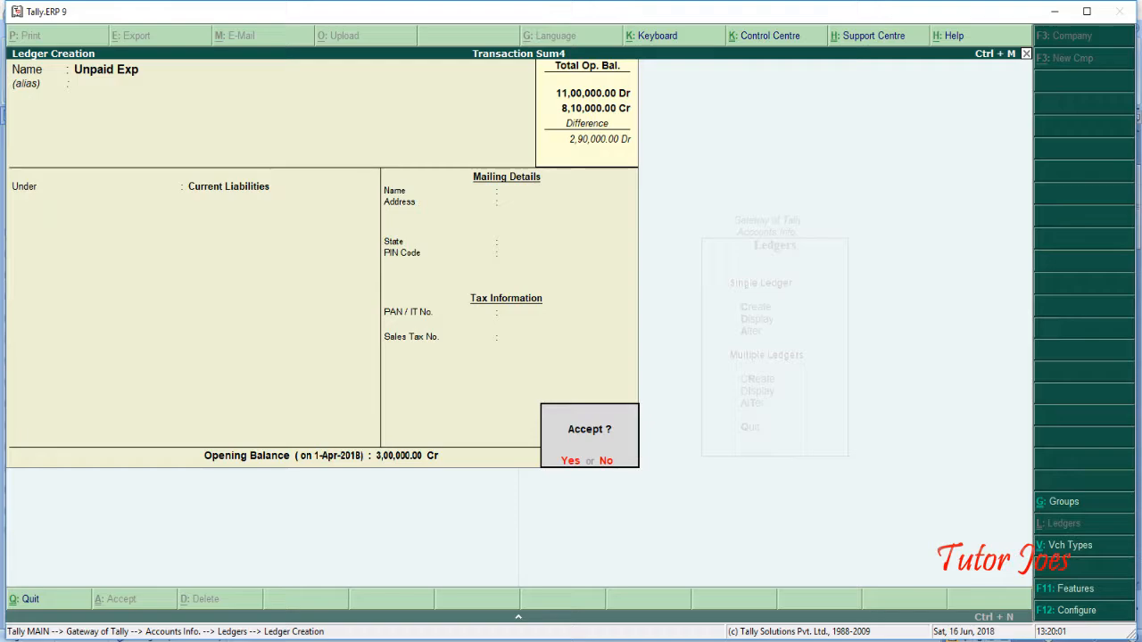
key(Return)
Check the next particular in the Word document and start a ledger named Salary Due under Current Liabilities in Tally
key(alt+Tab)
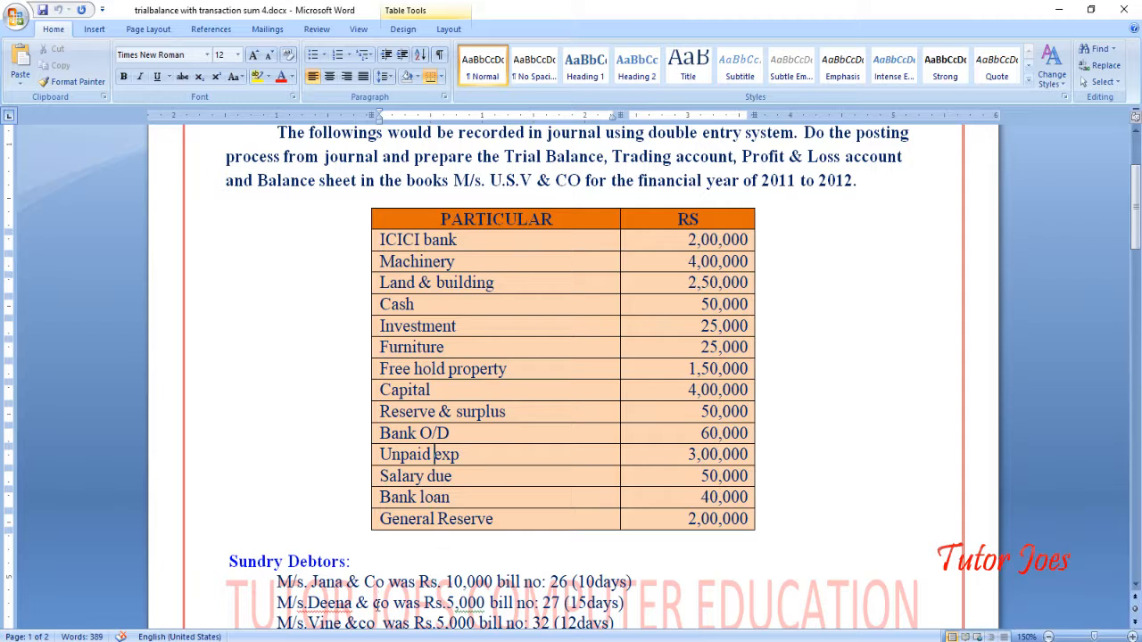
key(alt+Tab)
text(Saal)
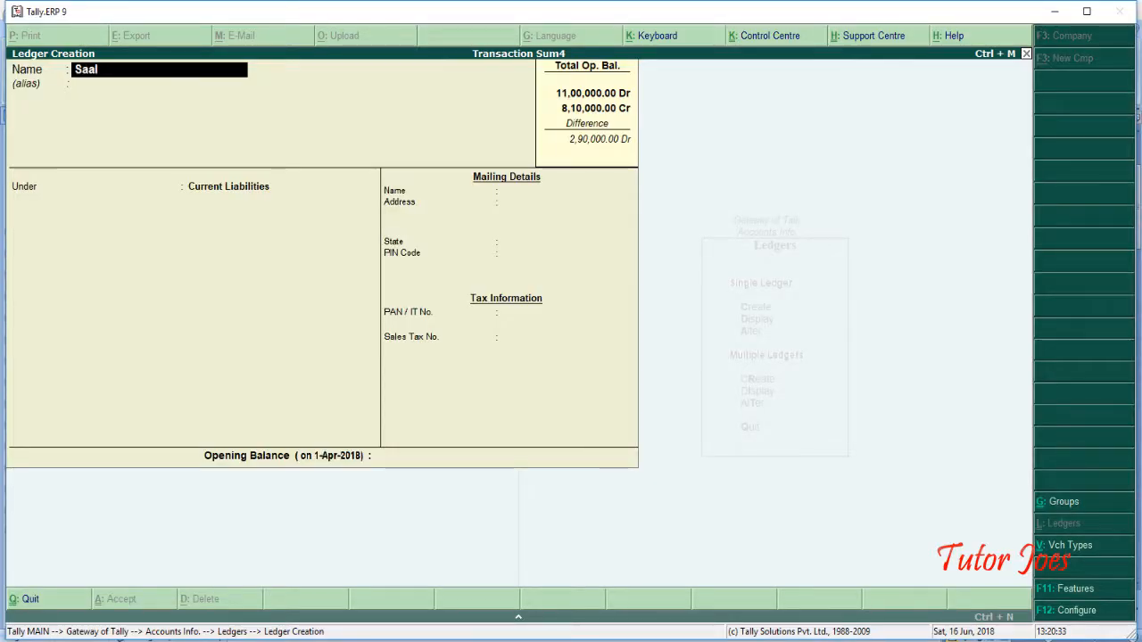
text(lary Due)
key(Return)
key(Return)
key(Return)
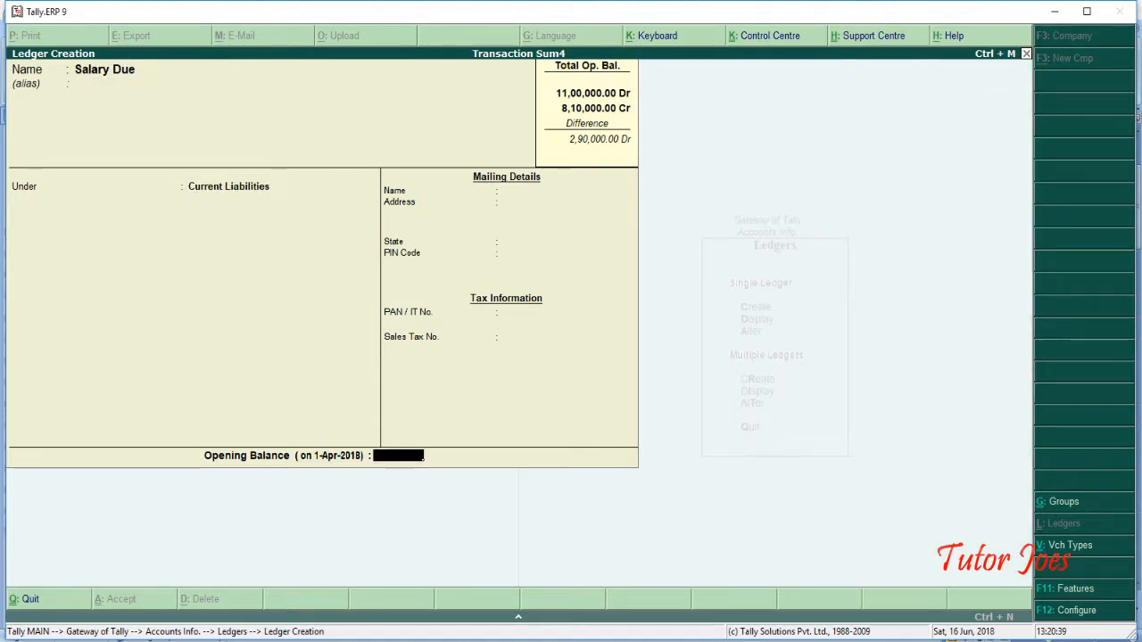
Look up the Salary due amount in the Word document and save the ledger with an opening balance of 50,000 Cr
key(alt+Tab)
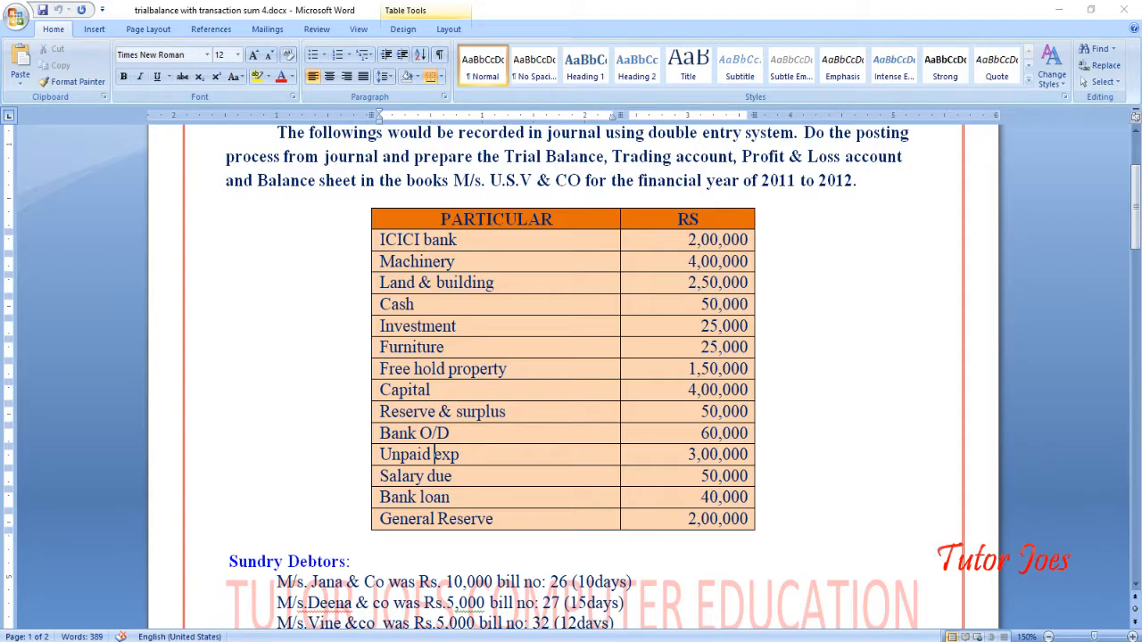
key(alt+Tab)
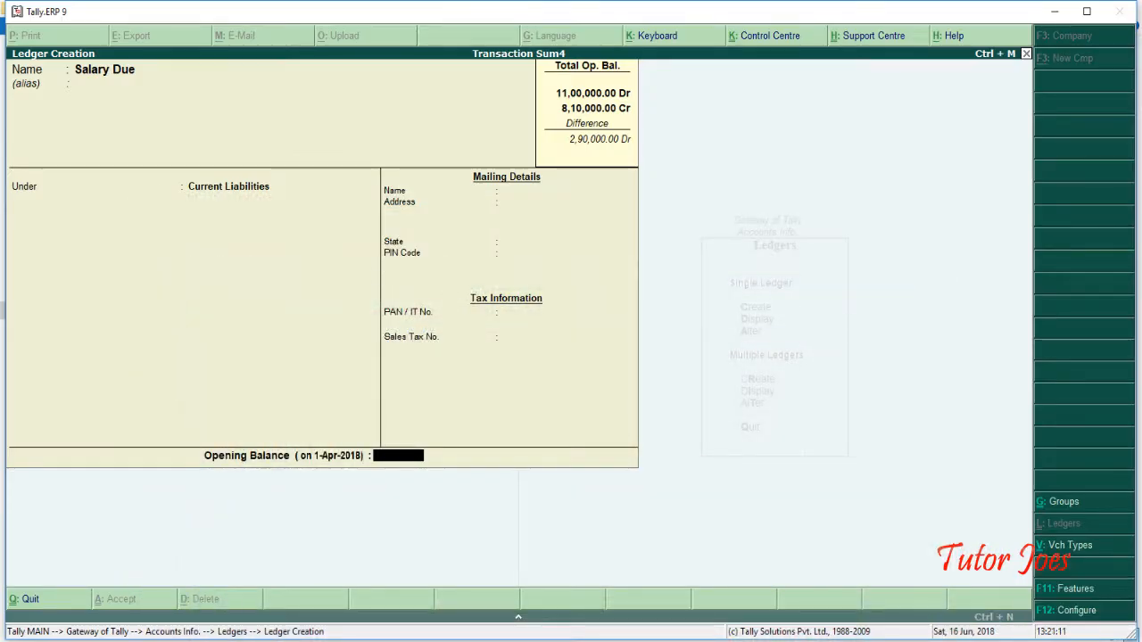
text(50000)
key(Return)
key(Return)
key(Return)
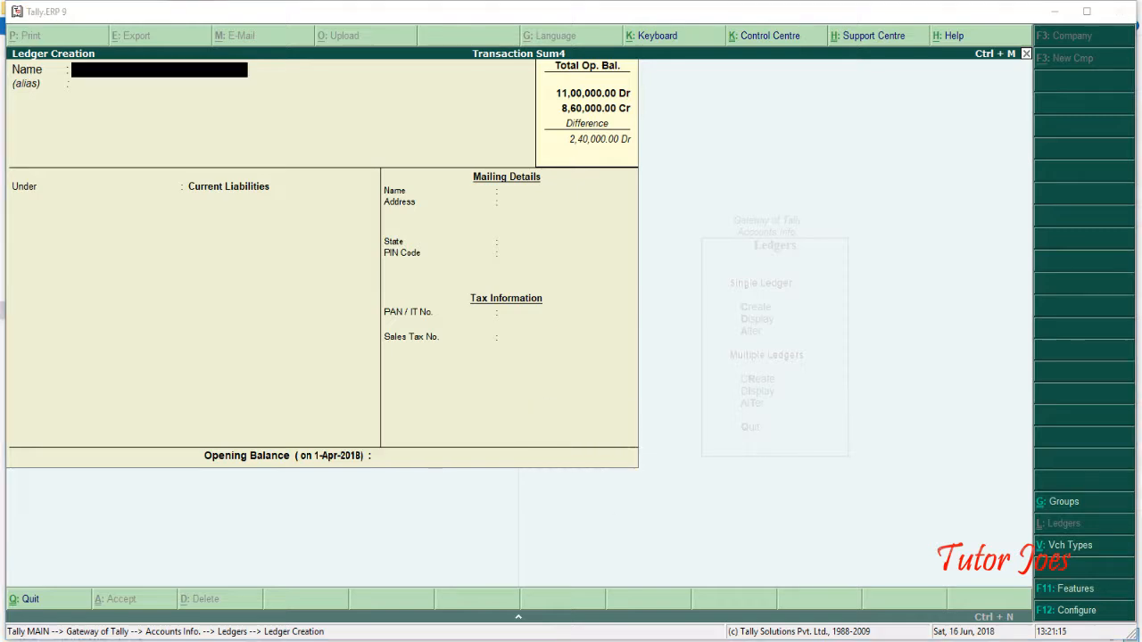
Check the next particular in the Word document and start a ledger named Bank Loan under Loans (Liability) in Tally
key(alt+Tab)
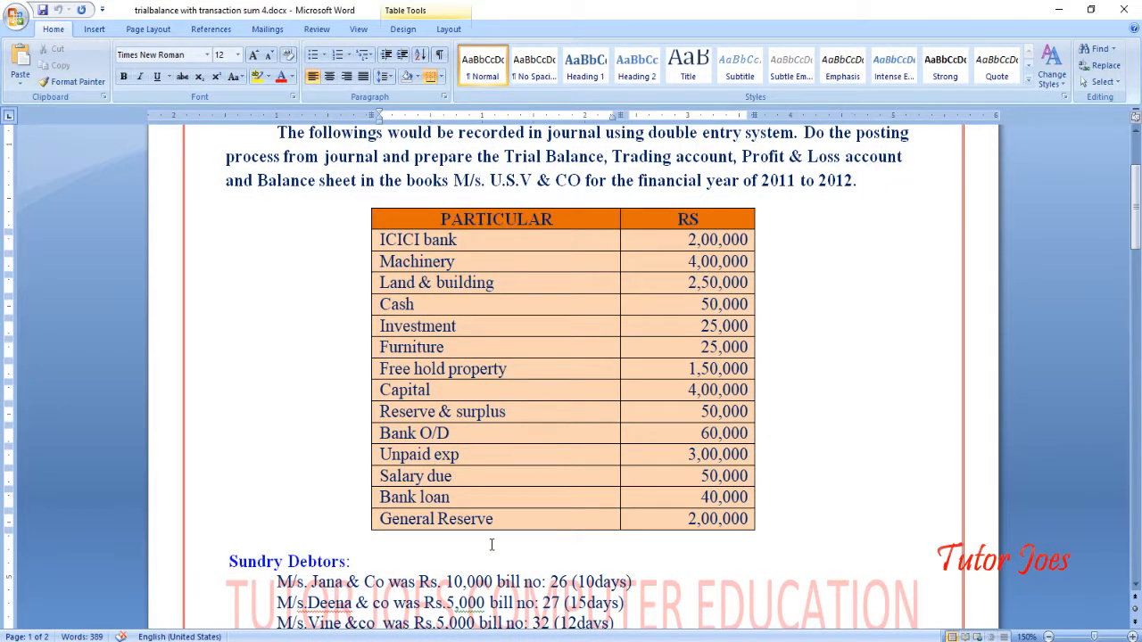
key(alt+Tab)
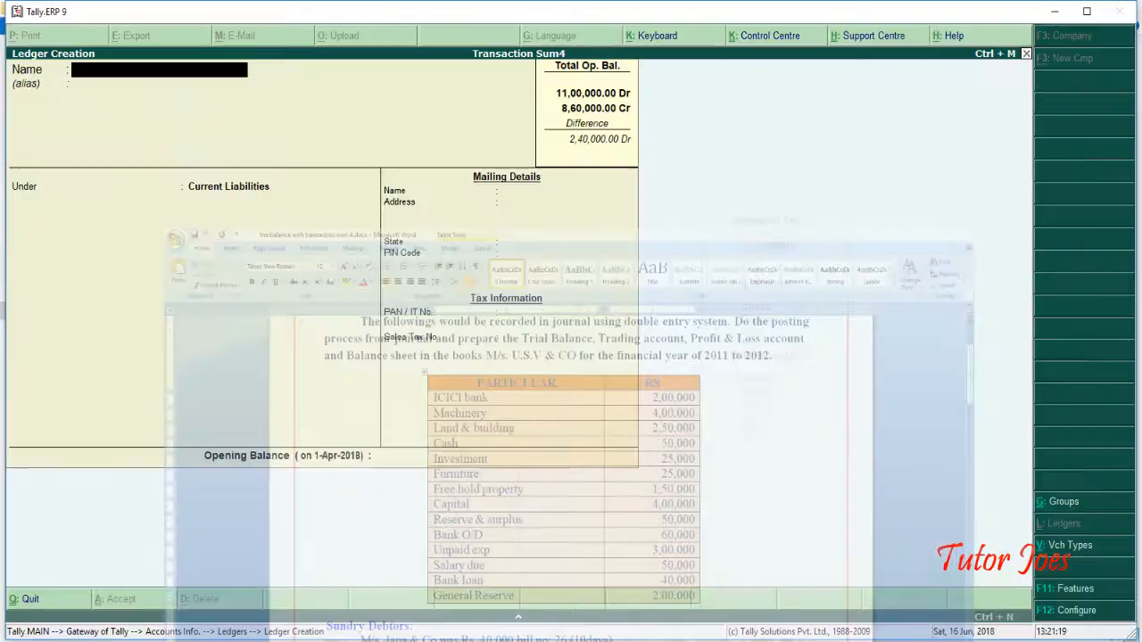
text(Bank Loan)
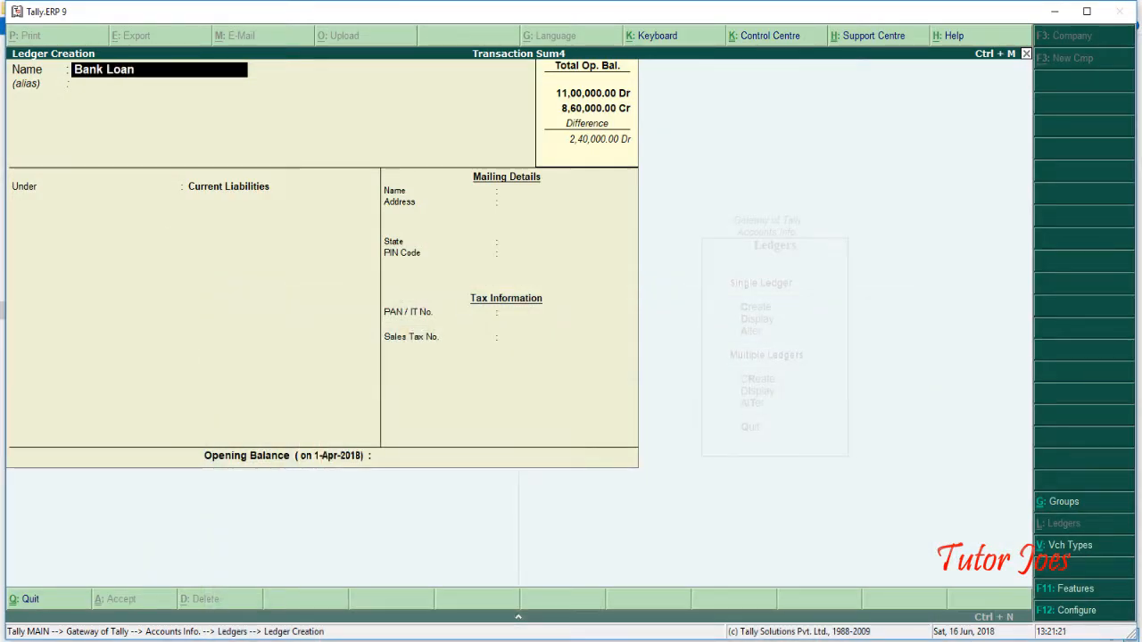
key(Return)
text(Loan)
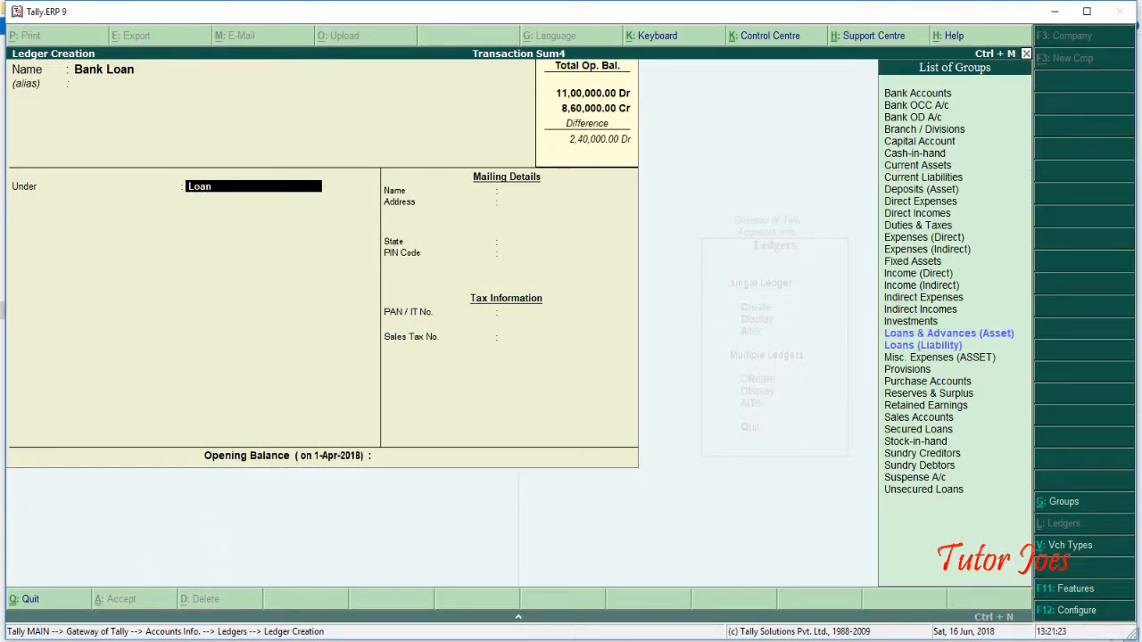
key(Down)
key(Return)
key(Return)
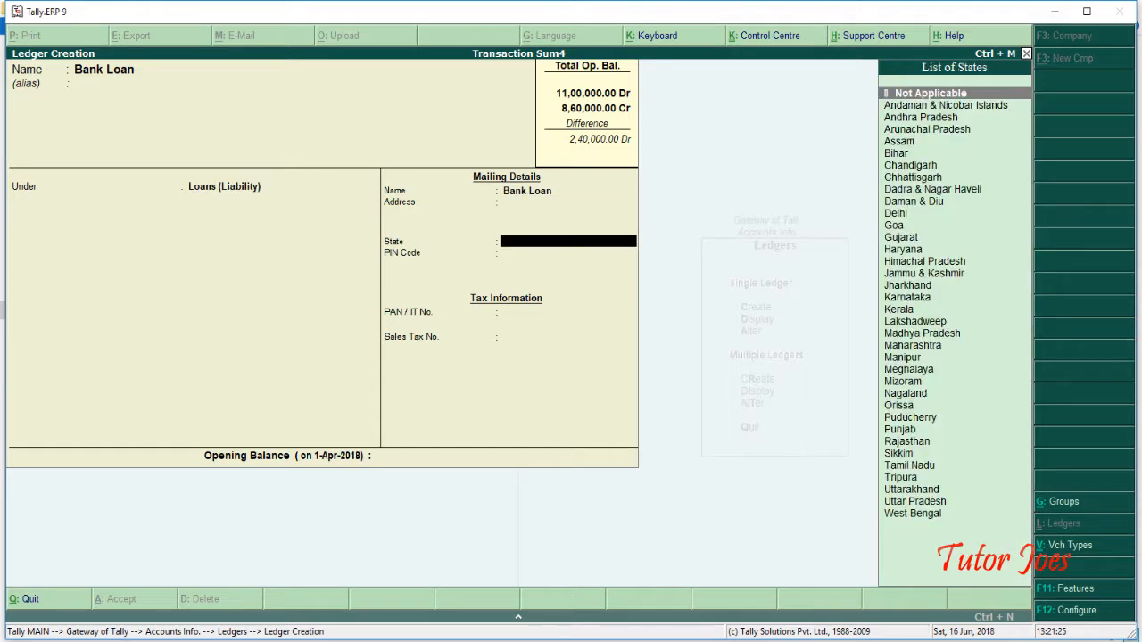
key(Return)
key(Return)
key(Return)
key(Return)
Look up the Bank loan amount in the Word document and save the ledger with an opening balance of 40,000 Cr
key(alt+Tab)
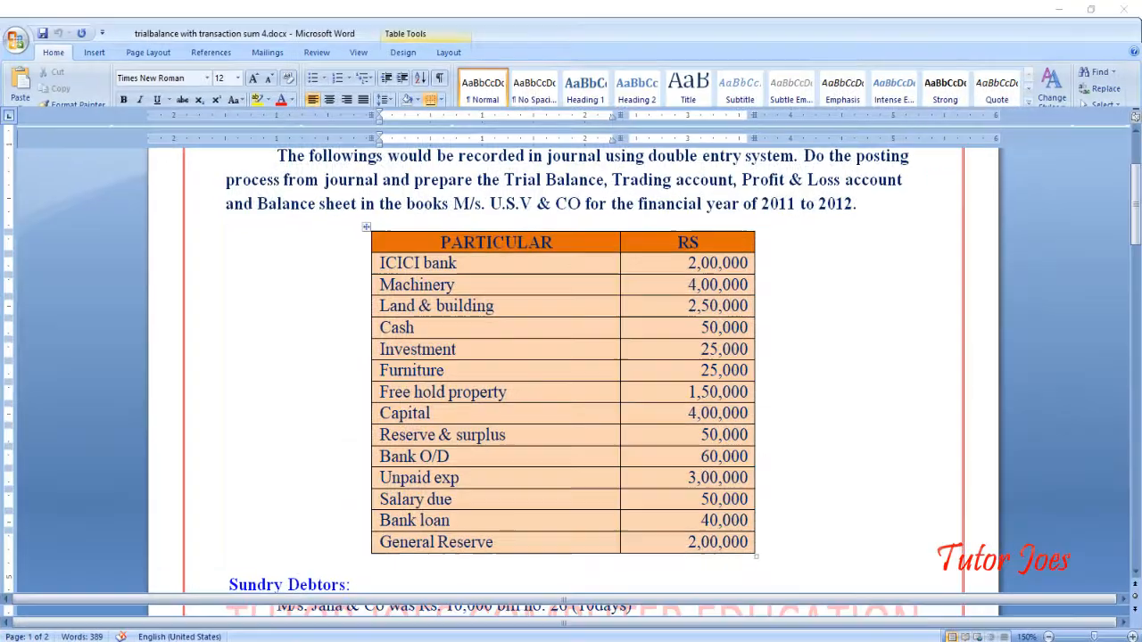
key(alt+Tab)
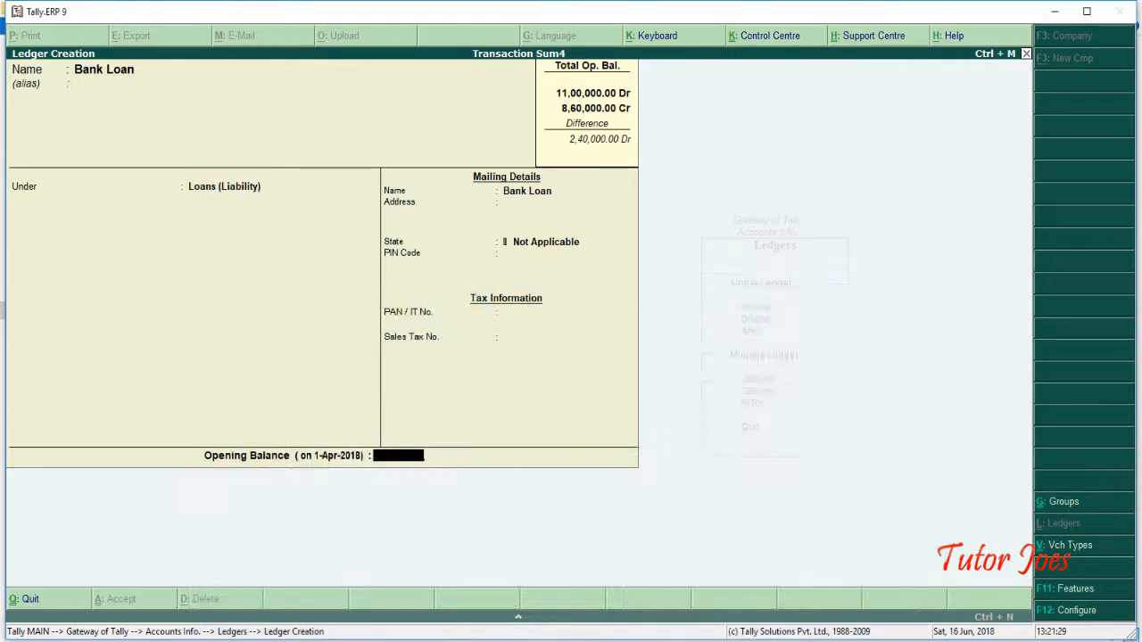
text(40000)
key(Return)
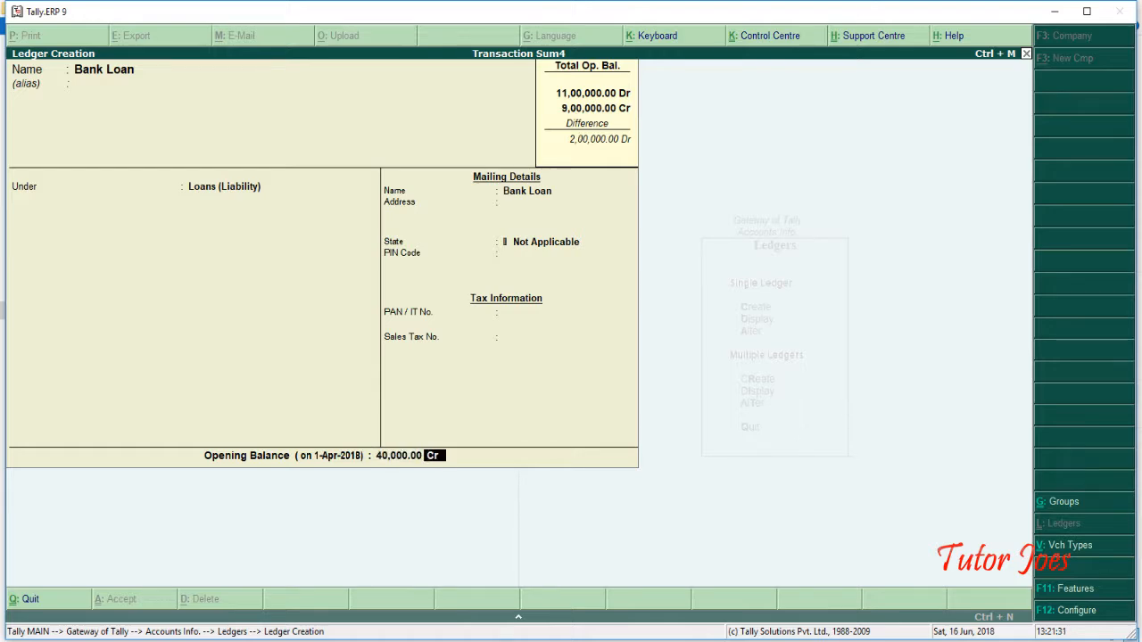
key(Return)
key(Return)
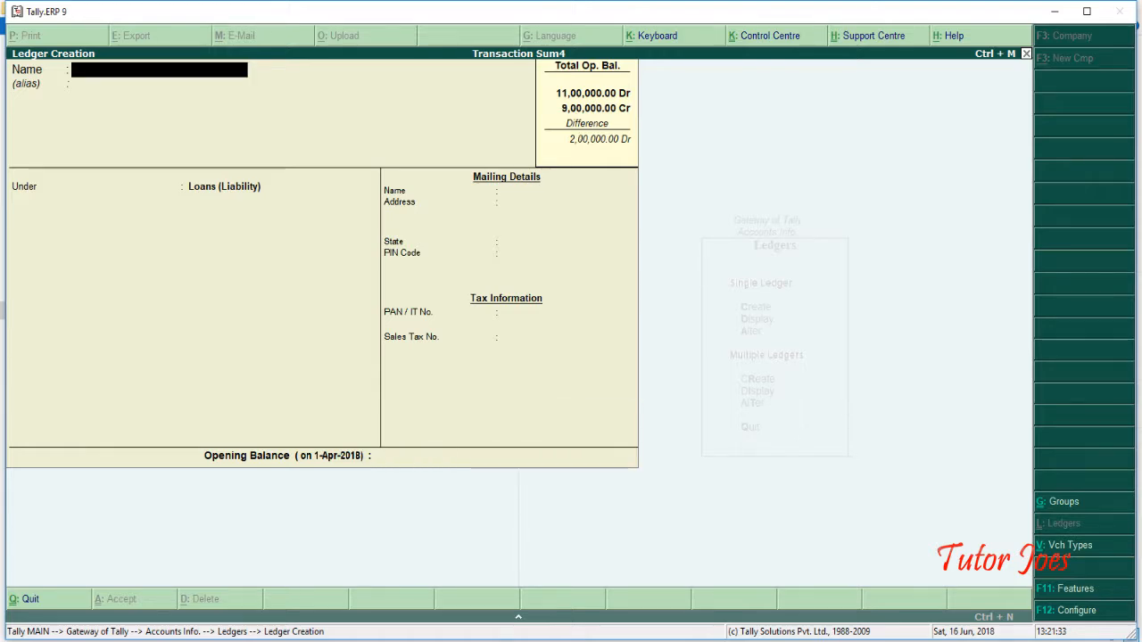
Check the next particular in the Word document and start a ledger named General Reserve under Reserves & Surplus in Tally
key(alt+Tab)
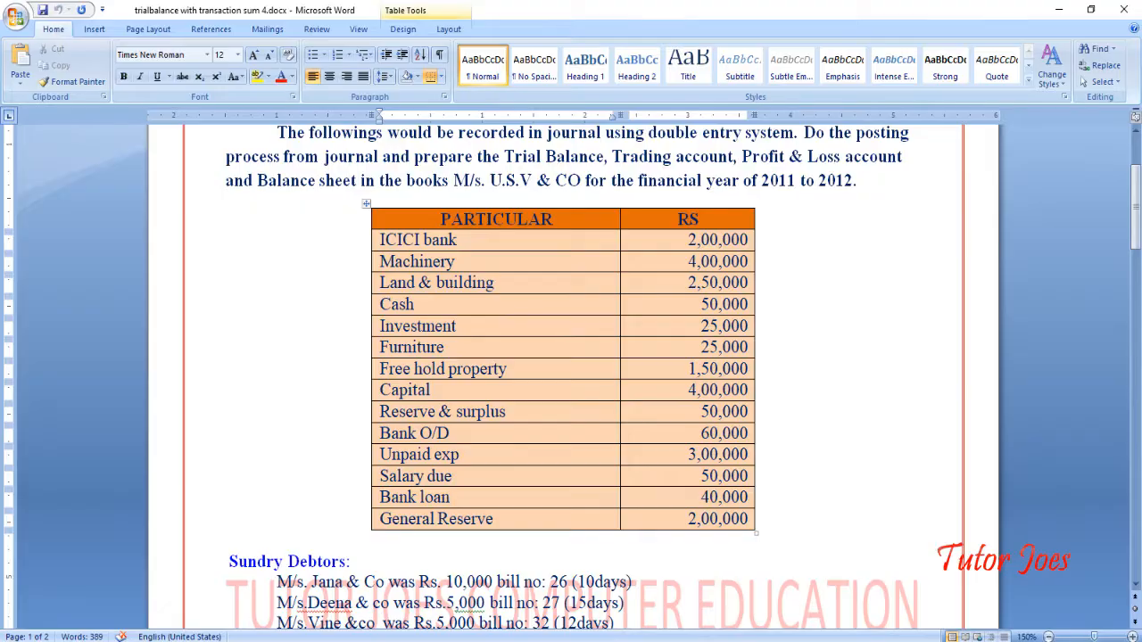
key(alt+Tab)
text(Gene)
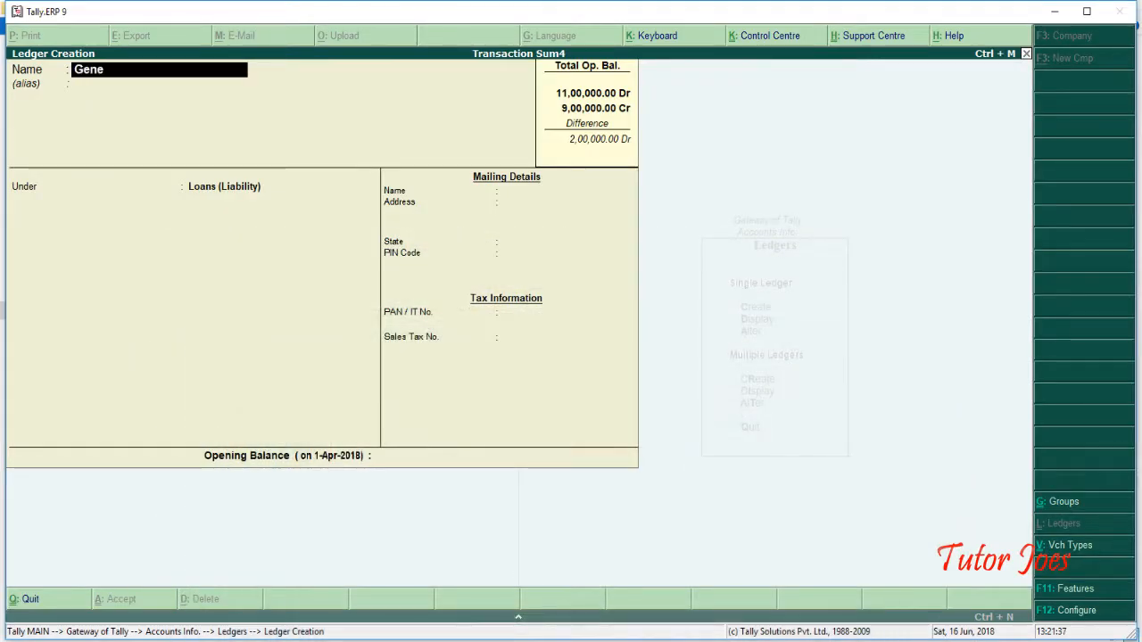
text(ral Reserve)
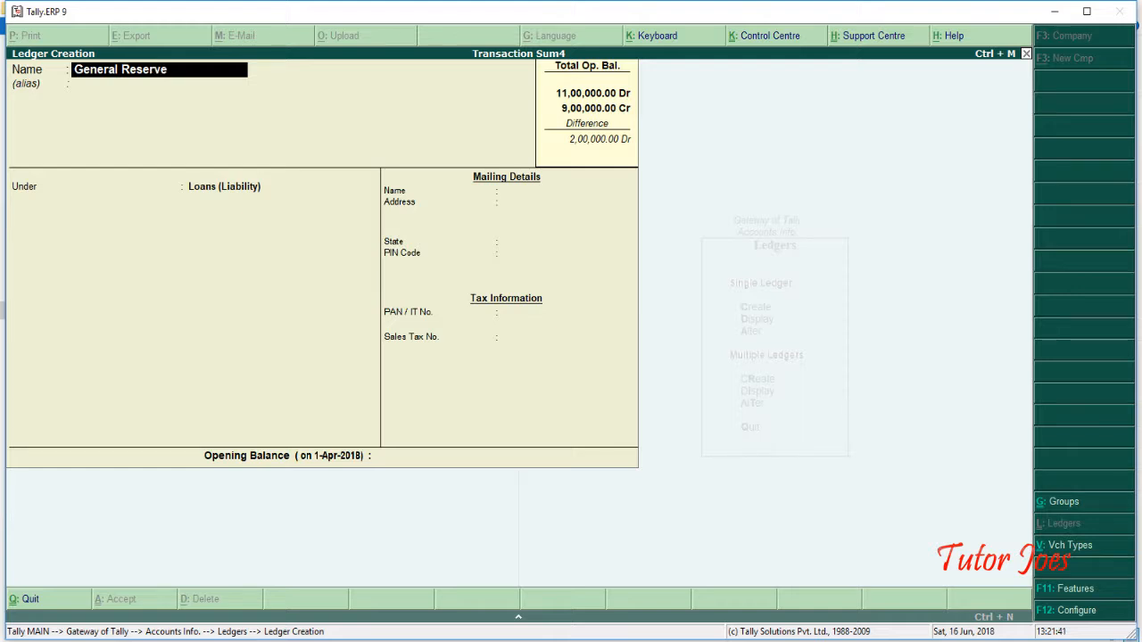
key(Return)
text(Res)
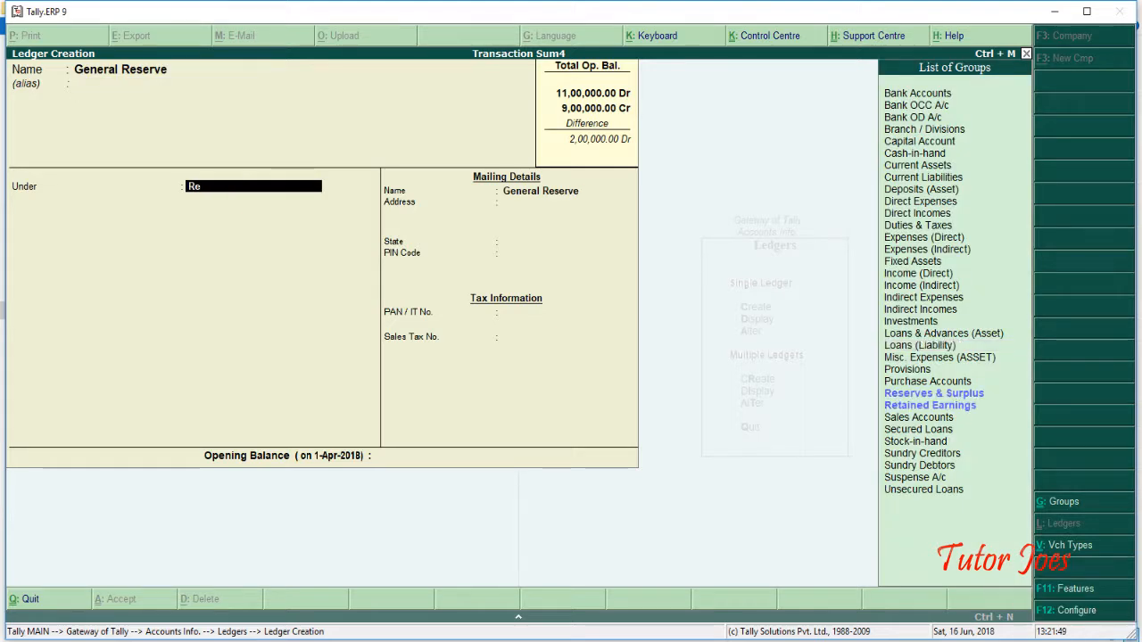
key(Return)
key(Return)
key(Return)
key(Return)
key(Return)
key(Return)
key(Return)
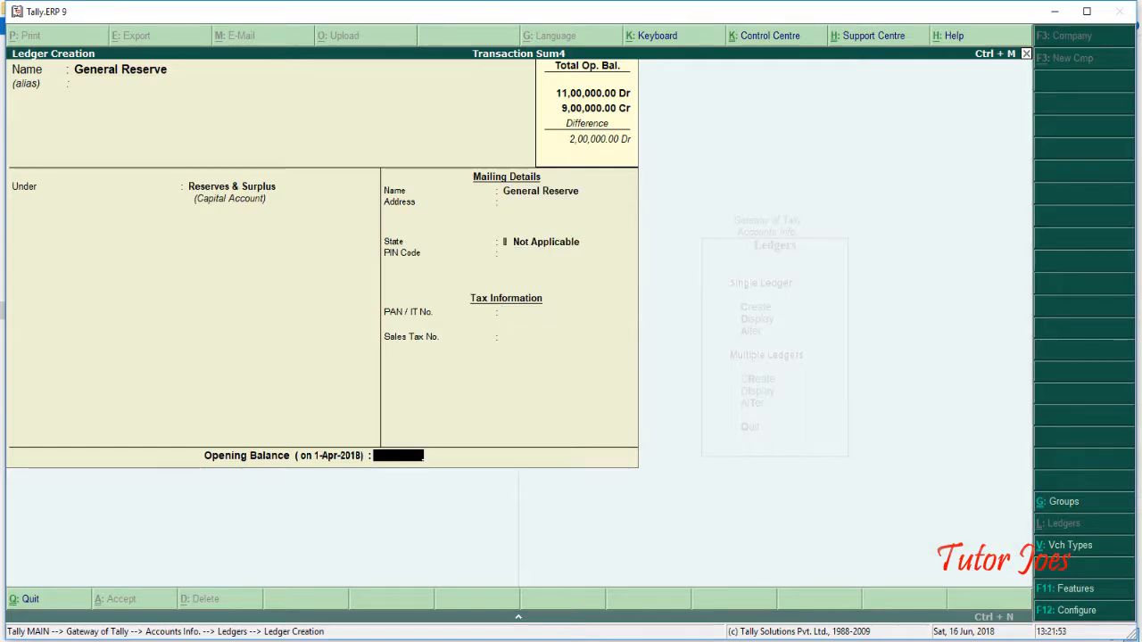
Look up the General Reserve amount in the Word document and save the ledger with an opening balance of 2,00,000 Cr
key(alt+Tab)
key(alt+Tab)
text(2,00,)
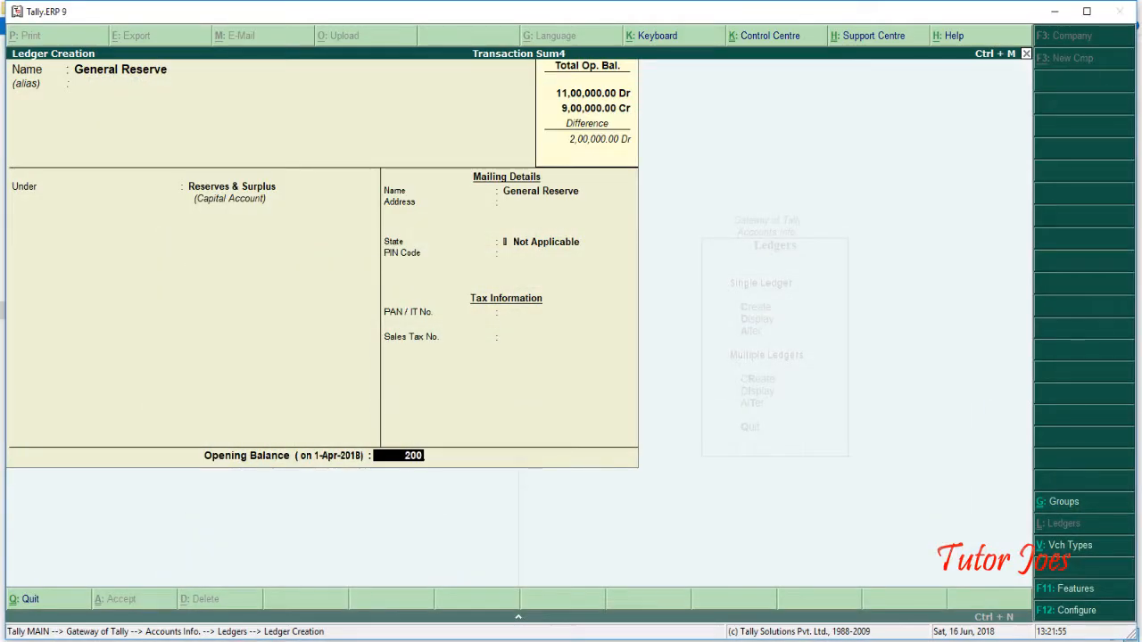
text(000)
key(Return)
key(Return)
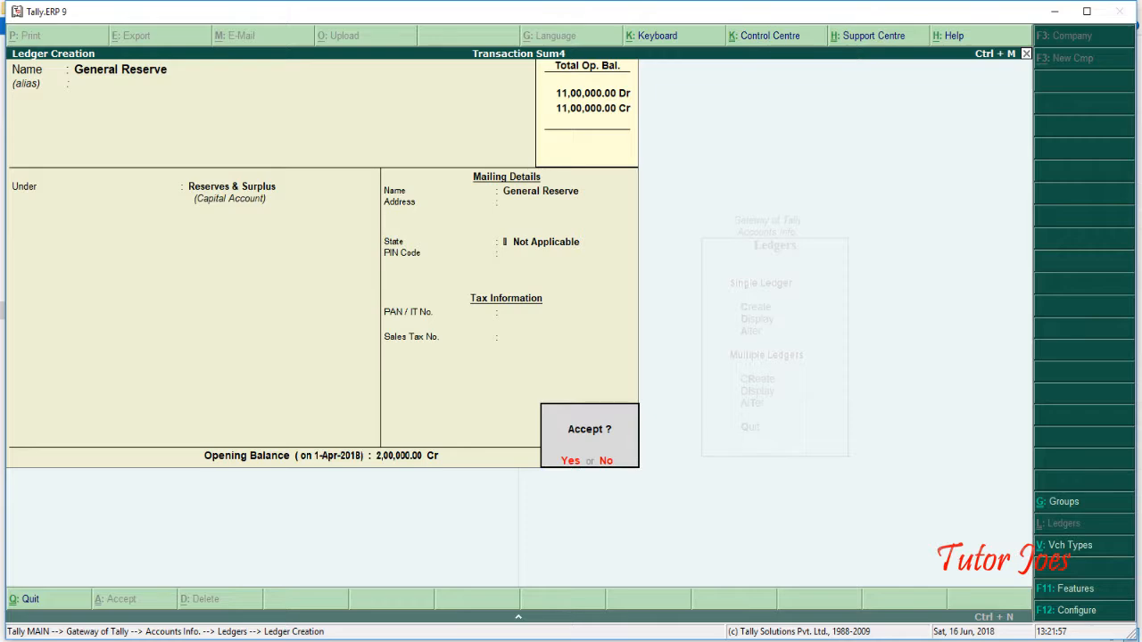
key(Return)
Check the Sundry Debtors list in the Word document and start a new ledger named Jana & Co in Tally
key(alt+Tab)
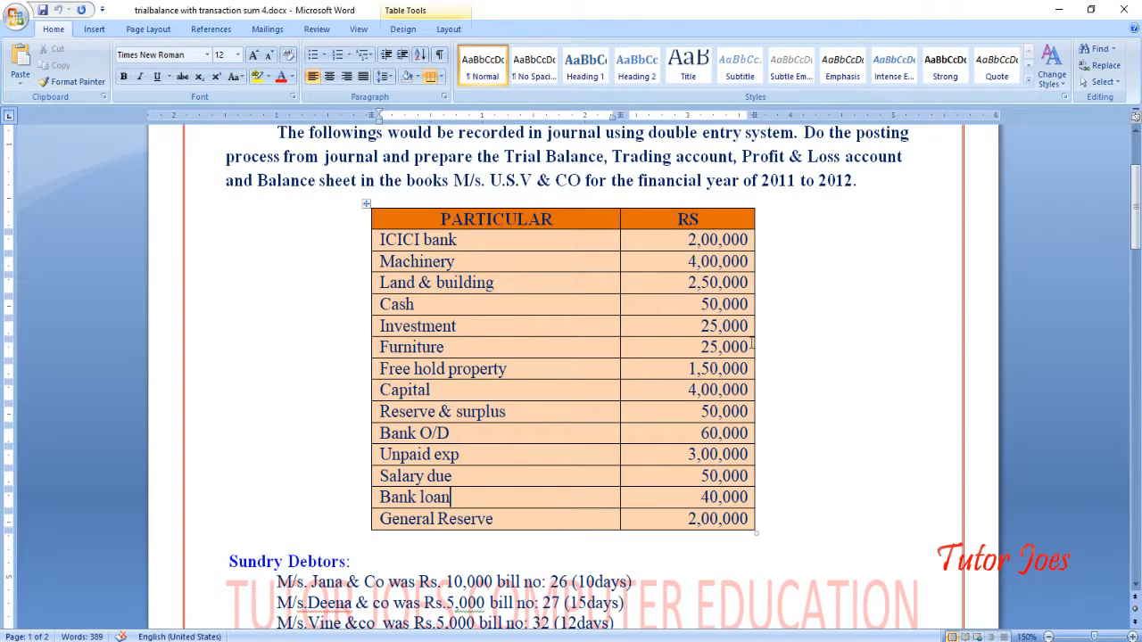
scroll(640, 451, down, 2)
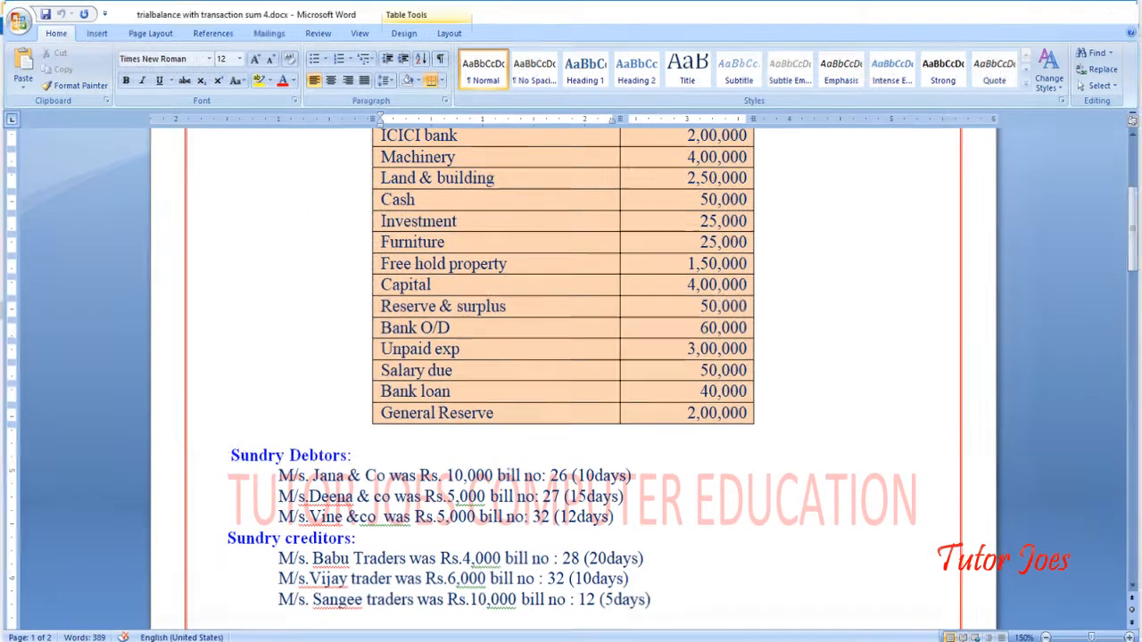
key(alt+Tab)
text(Jnaa)
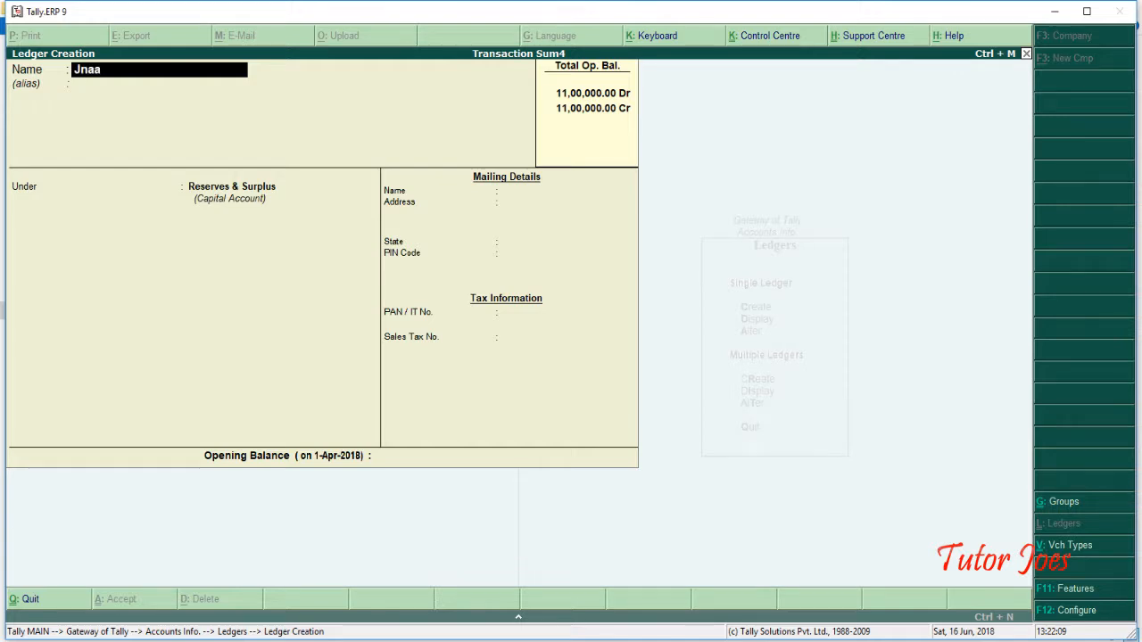
key(BackSpace)
key(BackSpace)
key(BackSpace)
text(ana & Co)
key(Return)
key(Return)
Place the Jana & Co ledger under Sundry Debtors, keeping bill-by-bill balances on and the state Not Applicable
text(Sun)
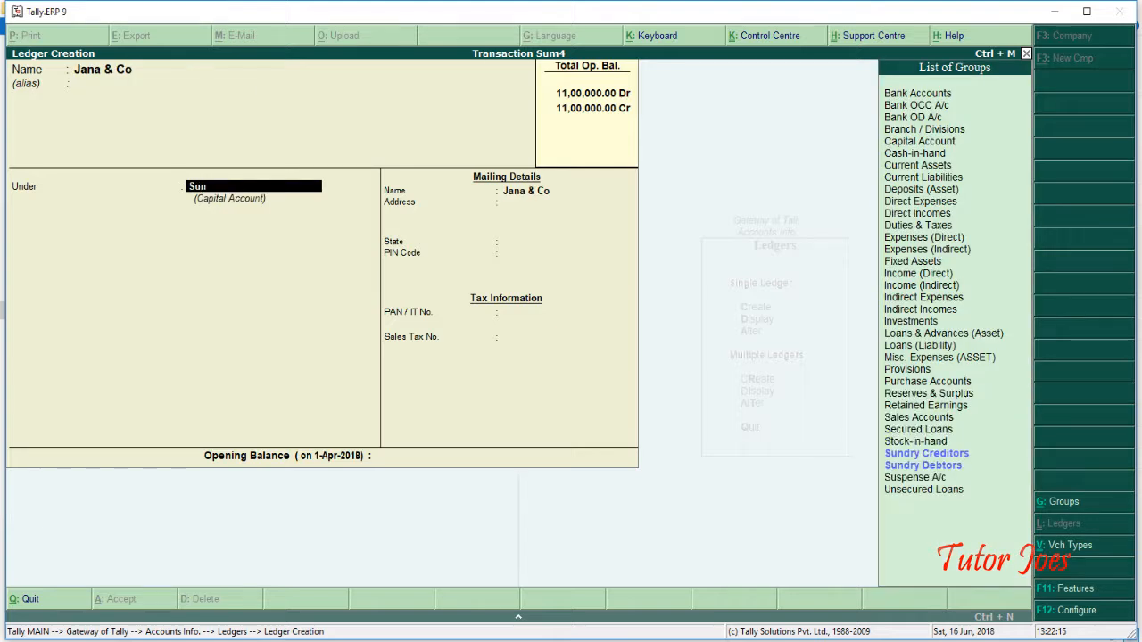
key(Down)
key(Down)
key(Return)
key(Return)
key(Return)
key(Return)
key(Return)
key(Return)
key(Return)
key(Return)
key(Return)
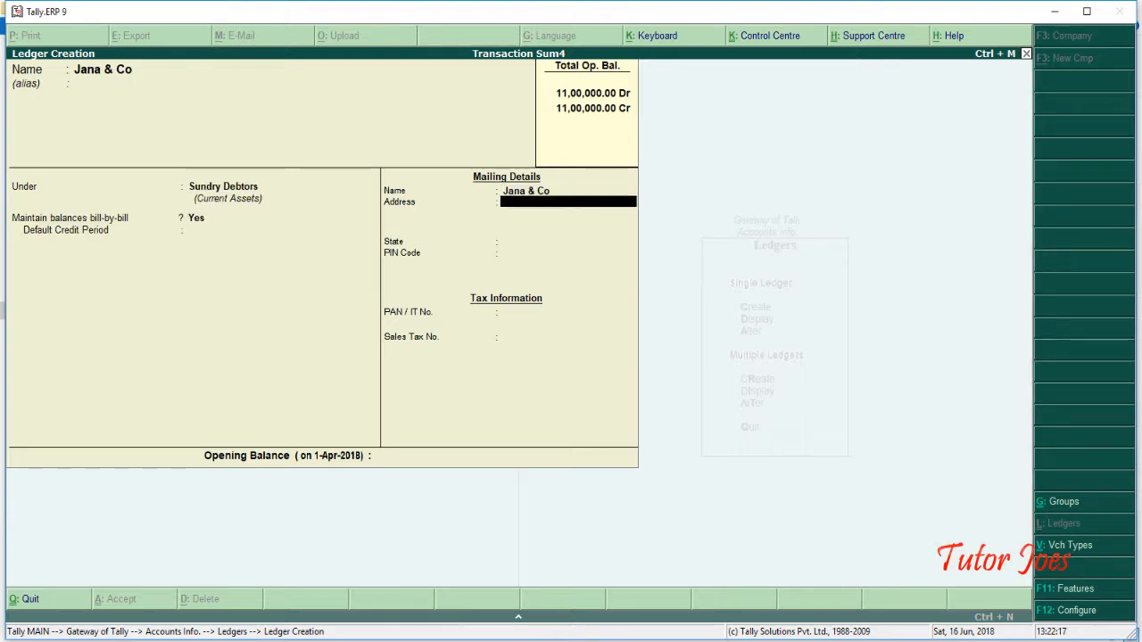
Look up the Jana & Co amount in the Word document and set the ledger's opening balance to 10,000 Dr
key(alt+Tab)
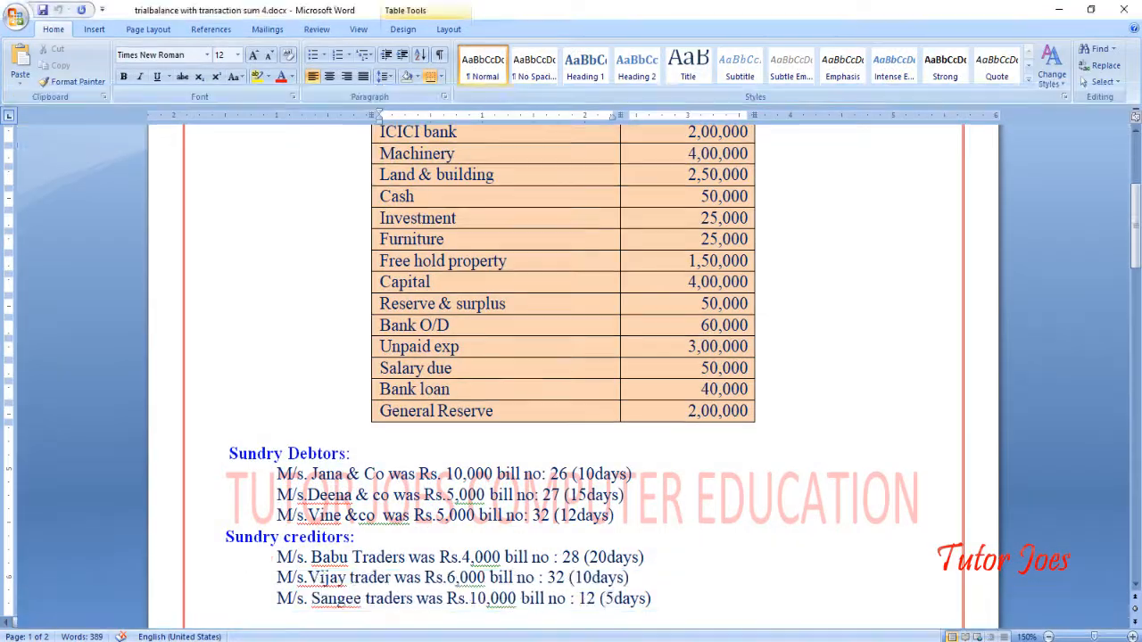
key(alt+Tab)
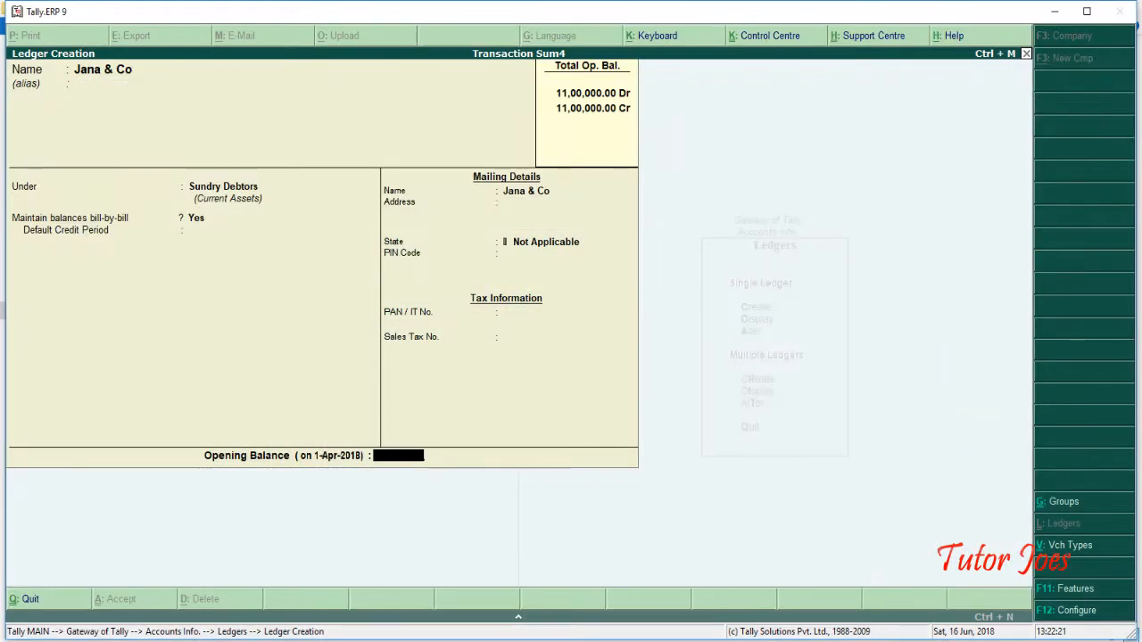
text(10000)
key(Return)
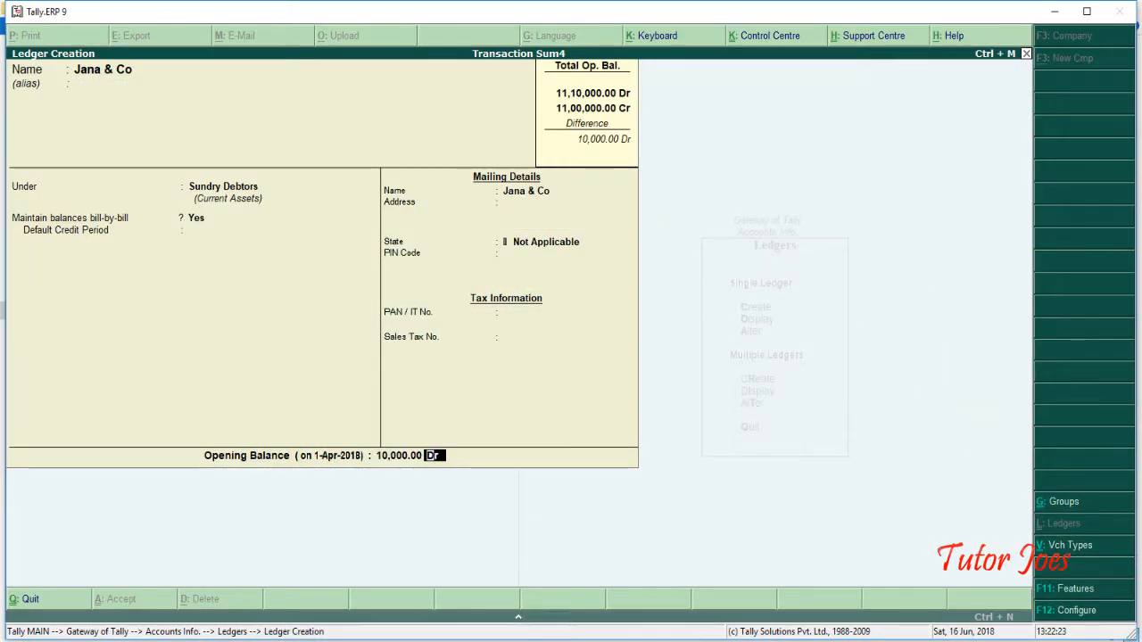
key(Return)
Check the bill details in Word, enter bill 20 with 10 credit days for 10,000 Dr, and save the Jana & Co ledger
key(Return)
key(alt+Tab)
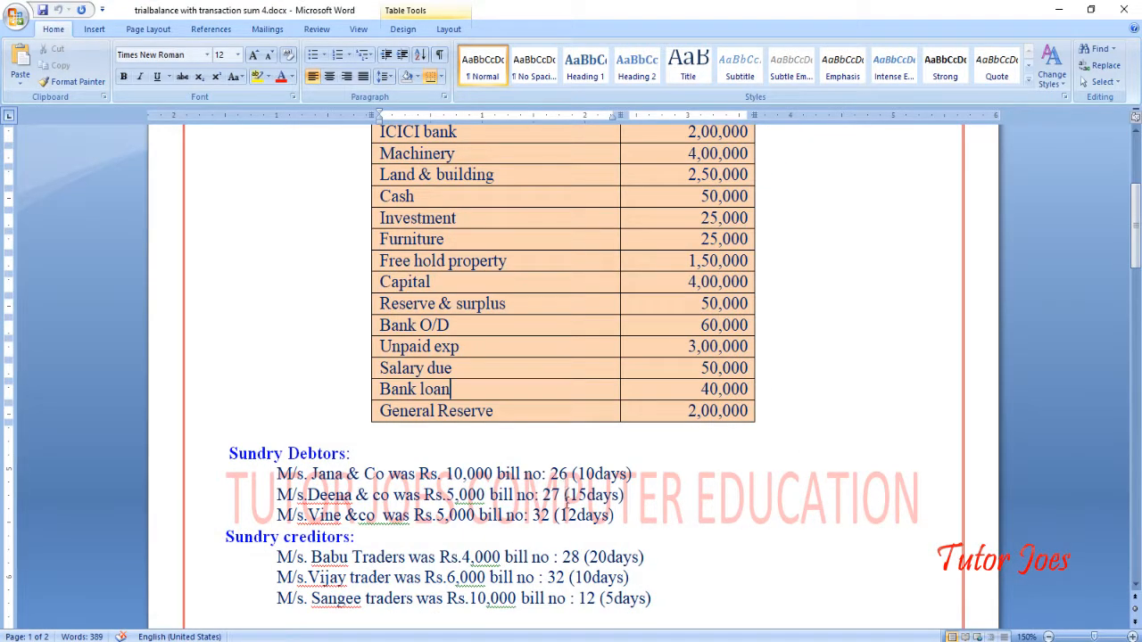
key(alt+Tab)
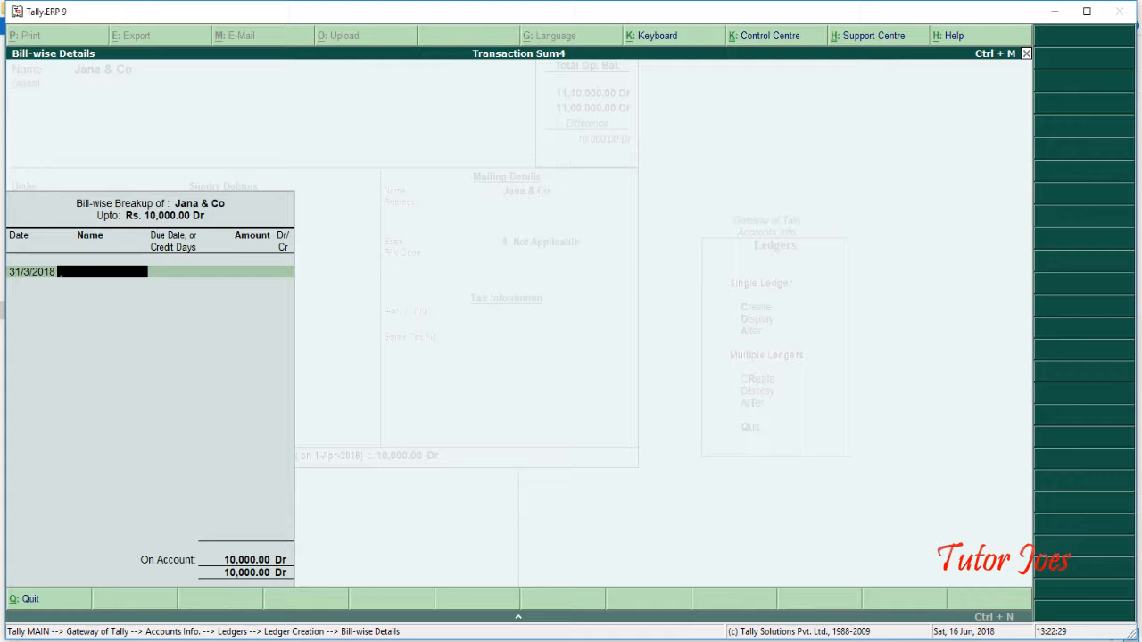
text(20)
key(Return)
text(10)
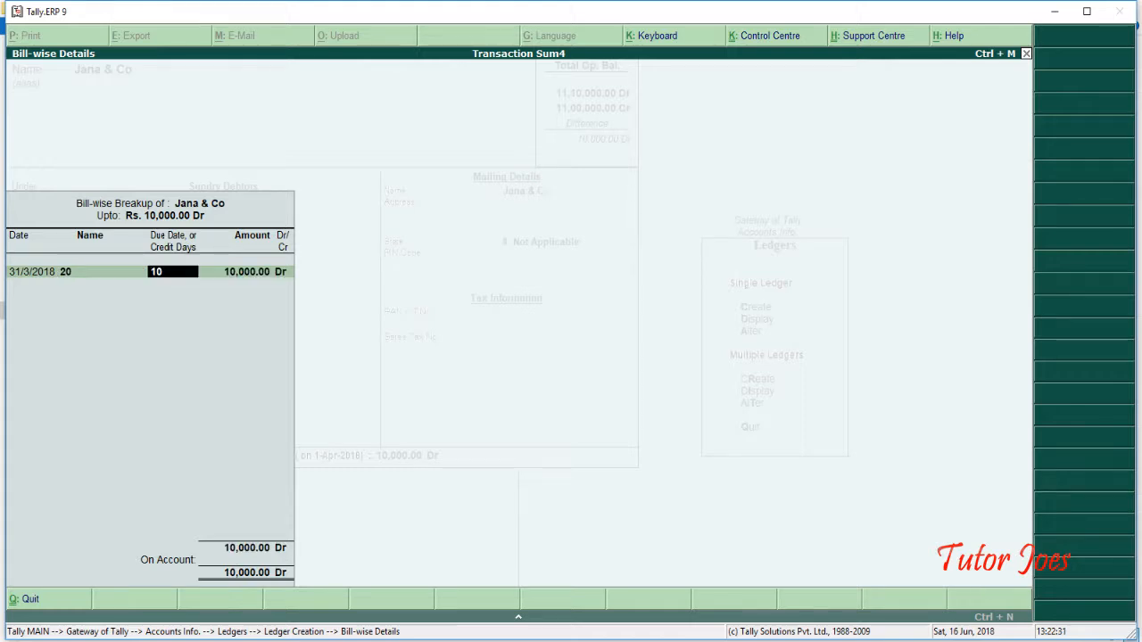
key(Return)
key(Return)
key(Return)
key(Return)
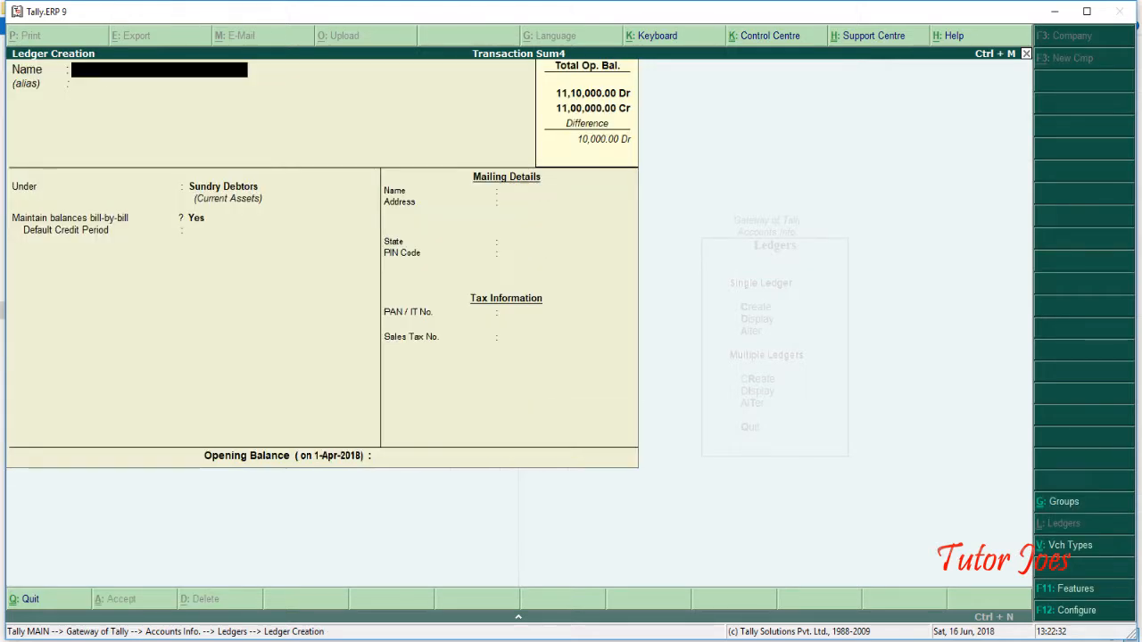
Check the next sundry debtor in the Word document and start a ledger named Deena & Co under Sundry Debtors in Tally
key(alt+Tab)
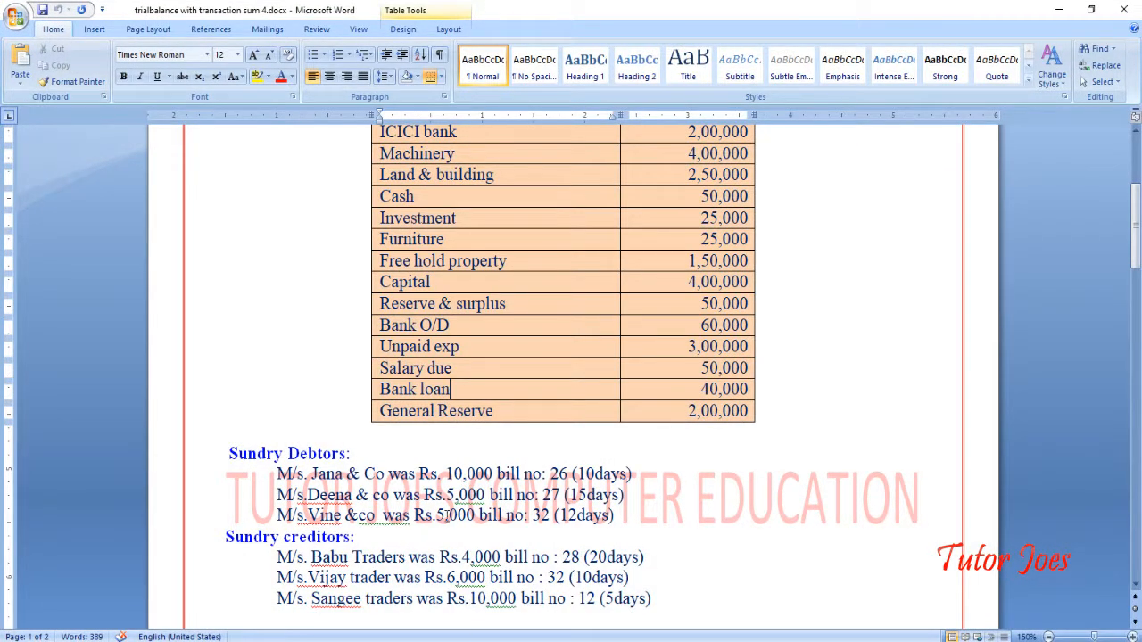
key(alt+Tab)
text(Dee)
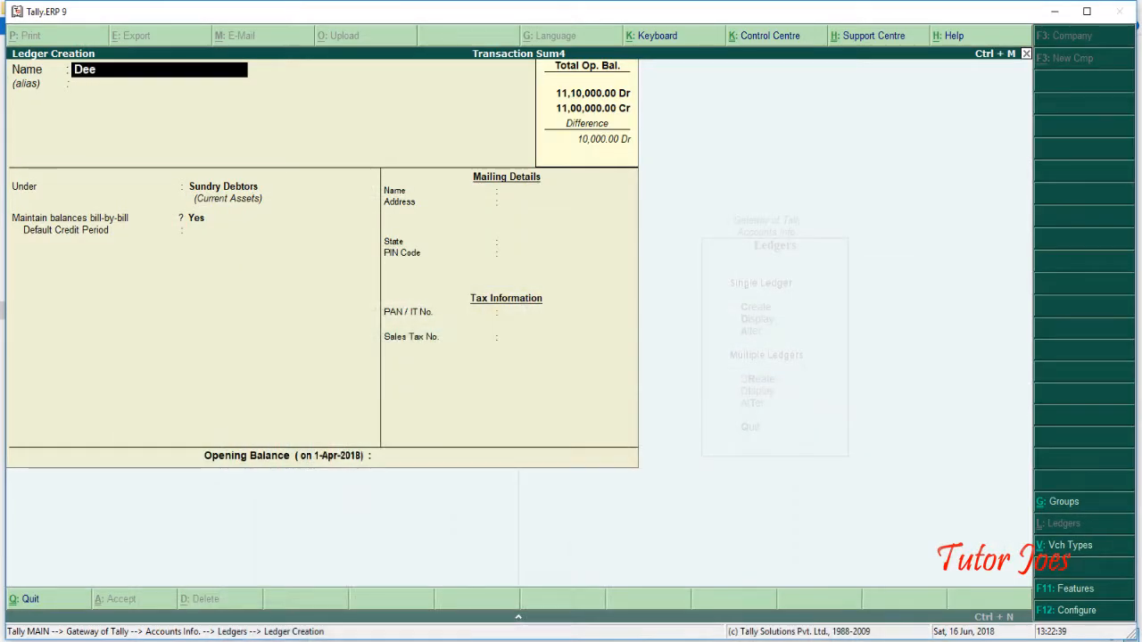
text(na & Co)
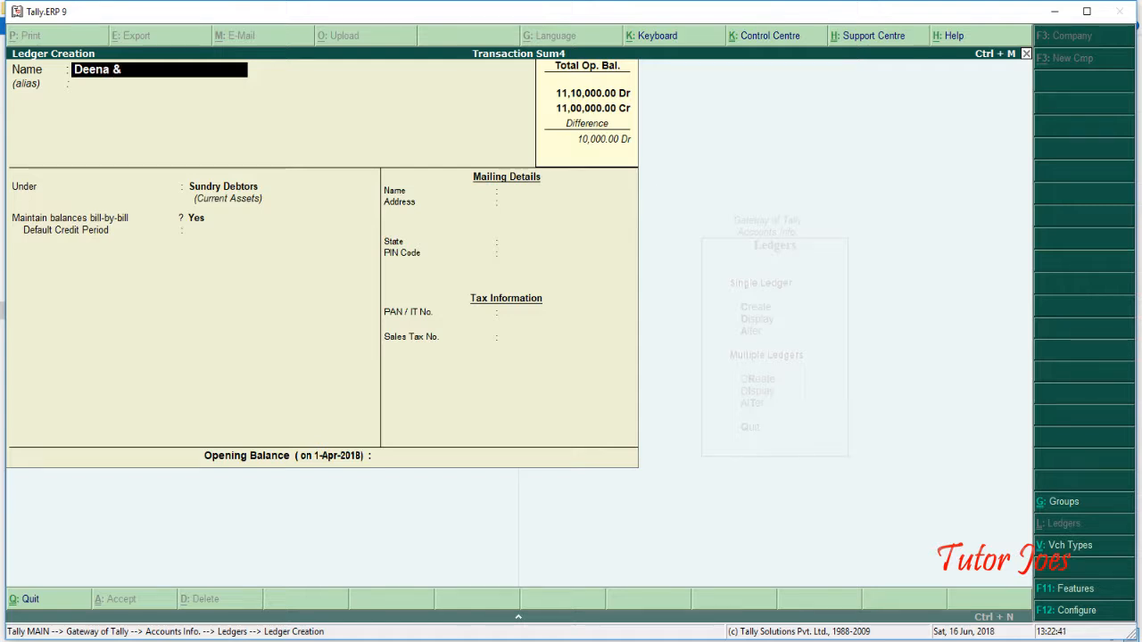
key(Return)
key(Return)
key(Return)
key(Return)
key(Return)
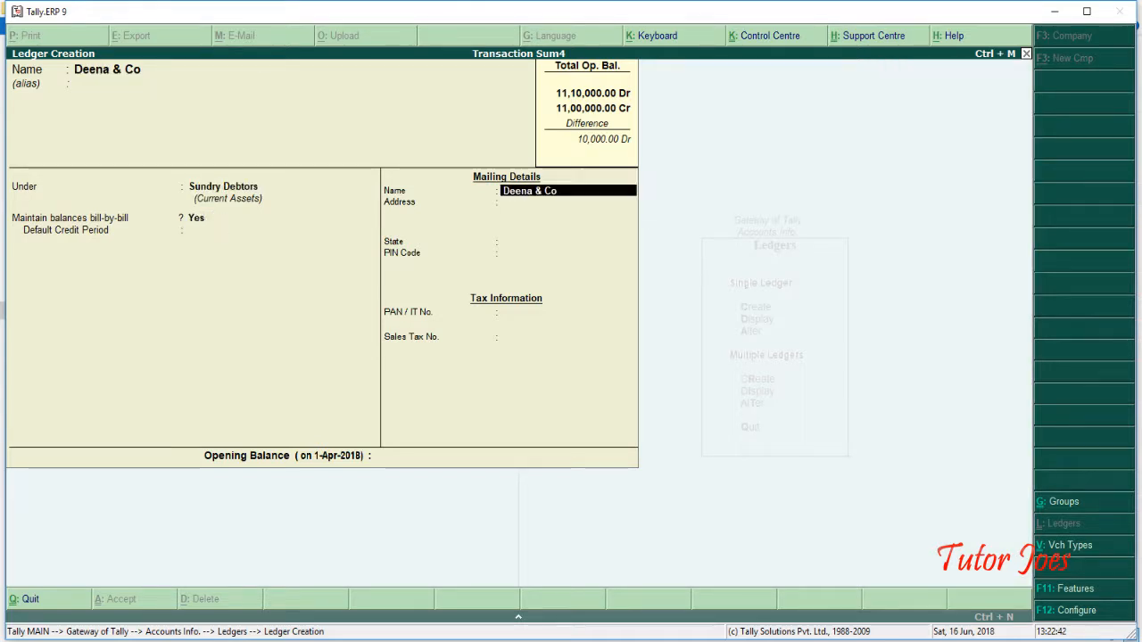
key(Return)
key(Return)
key(Return)
key(Return)
key(Return)
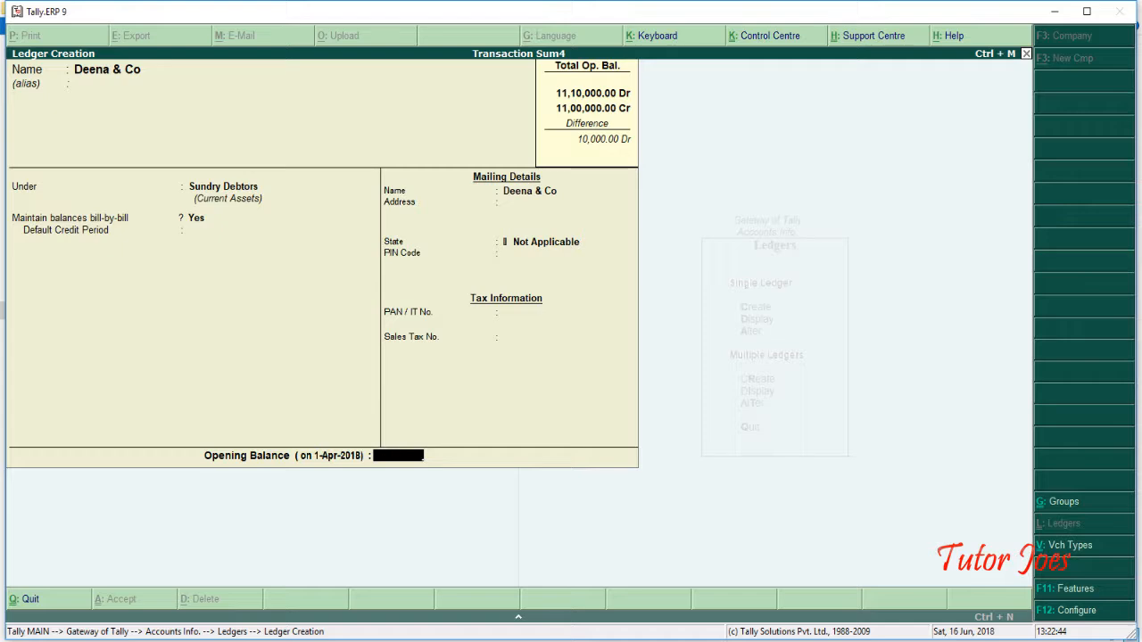
Set the Deena & Co opening balance to 5,000 Dr and open its bill-wise breakup
text(5000)
key(Return)
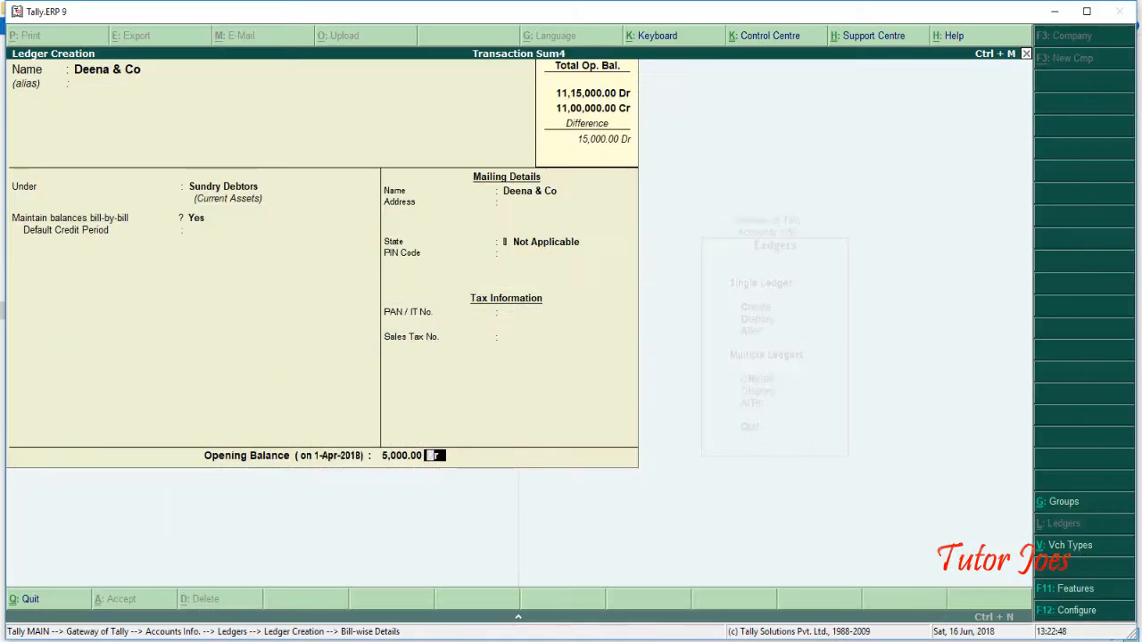
key(Return)
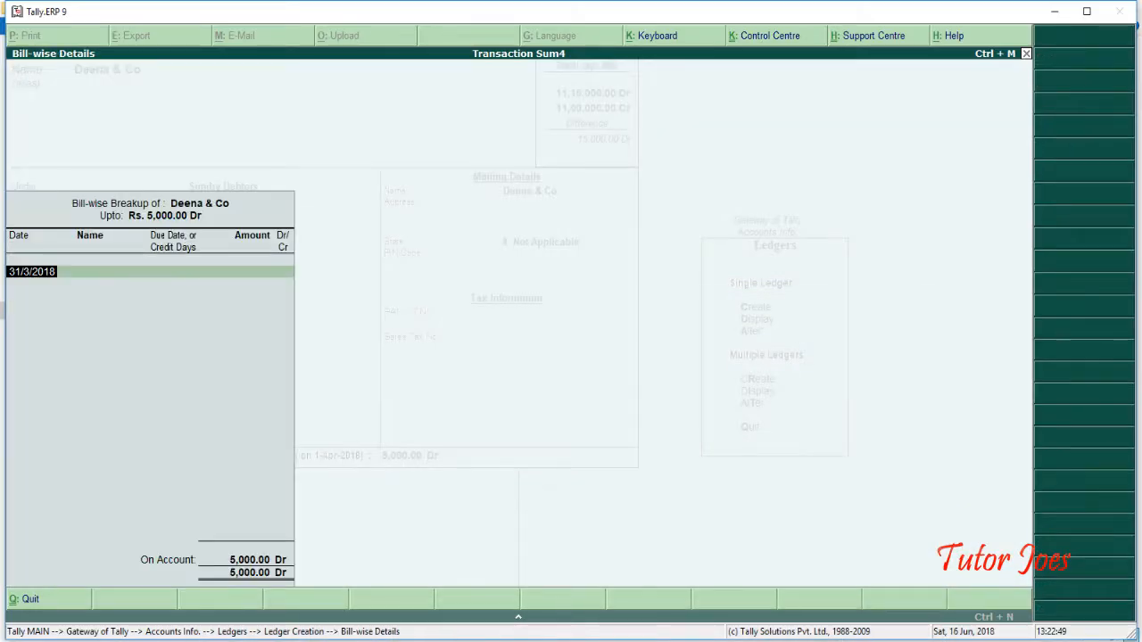
Enter bill 27 with 15 credit days for 5,000 Dr, checking the terms in Word, and save the Deena & Co ledger
key(Return)
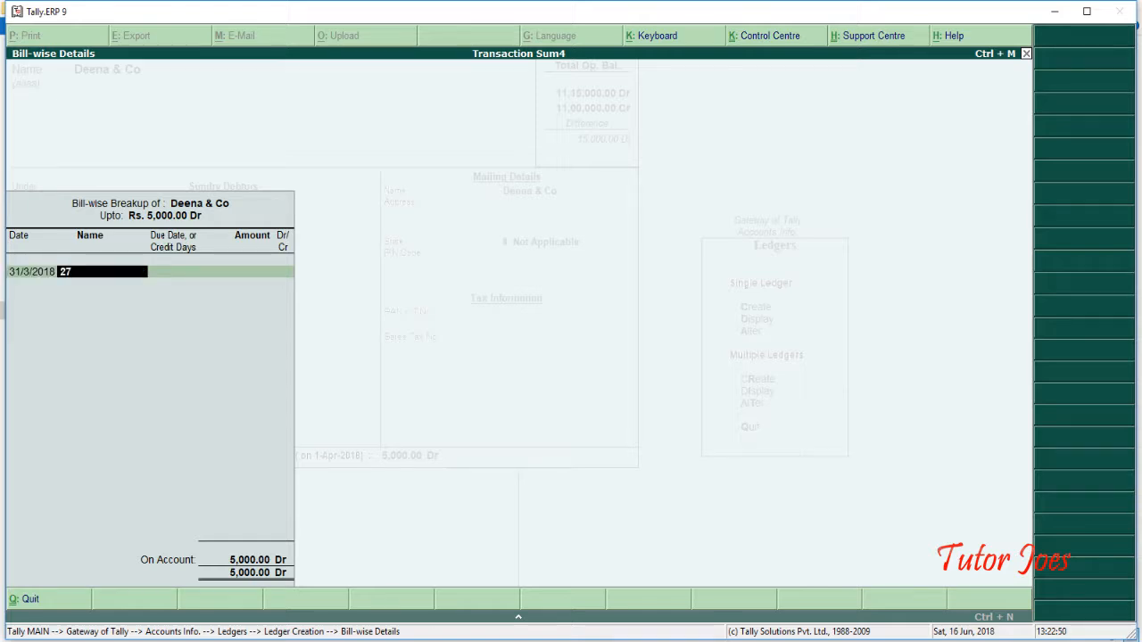
text(27)
key(Return)
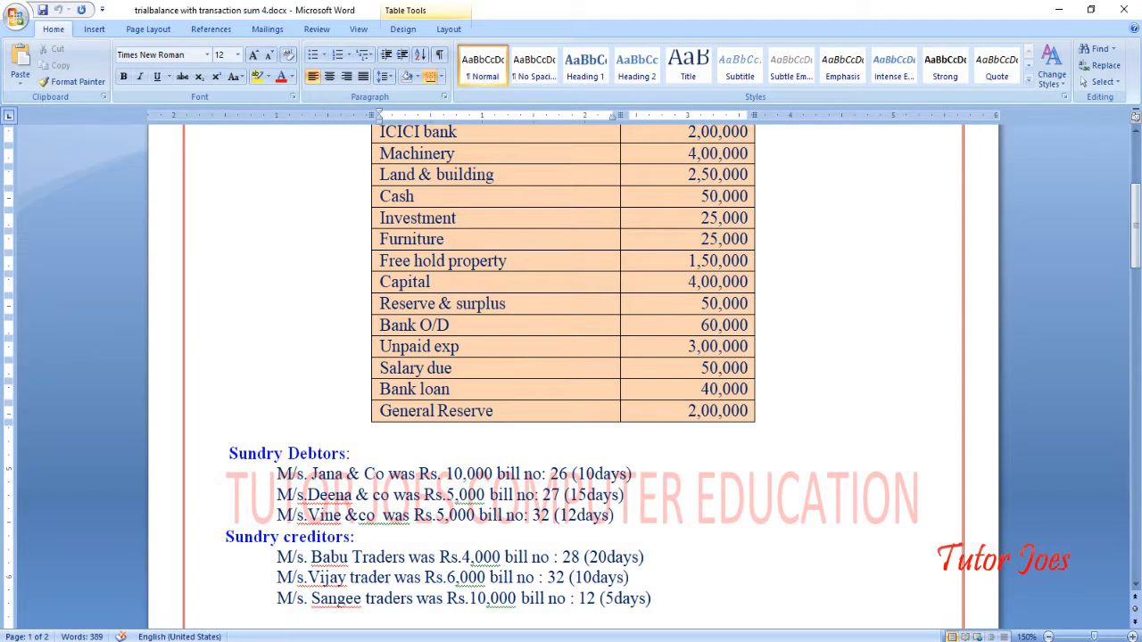
text(15)
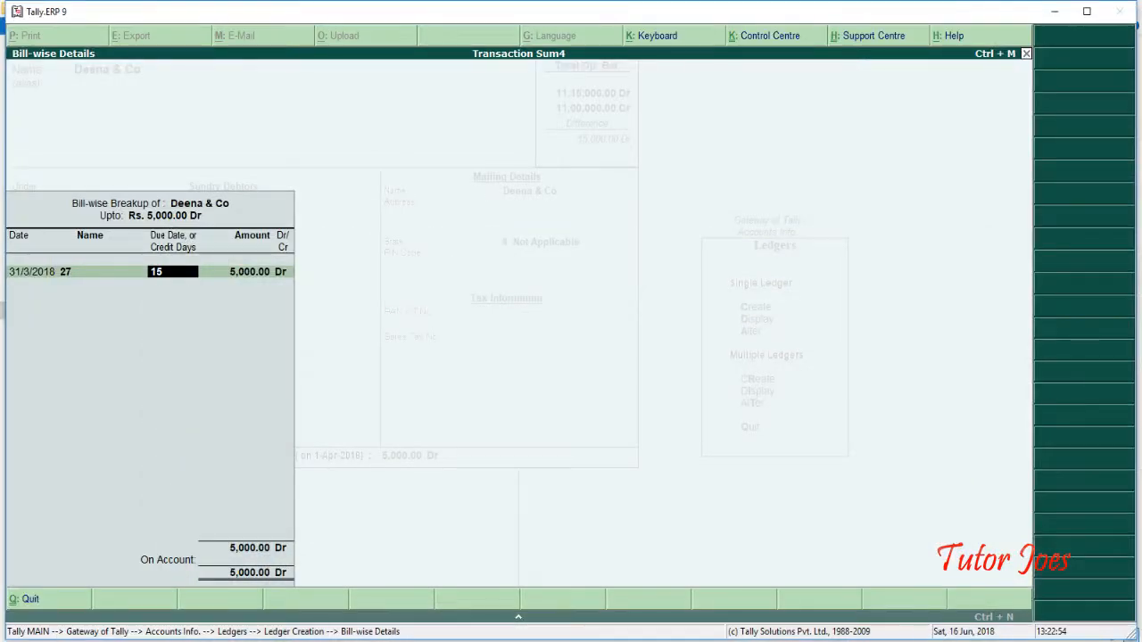
key(Return)
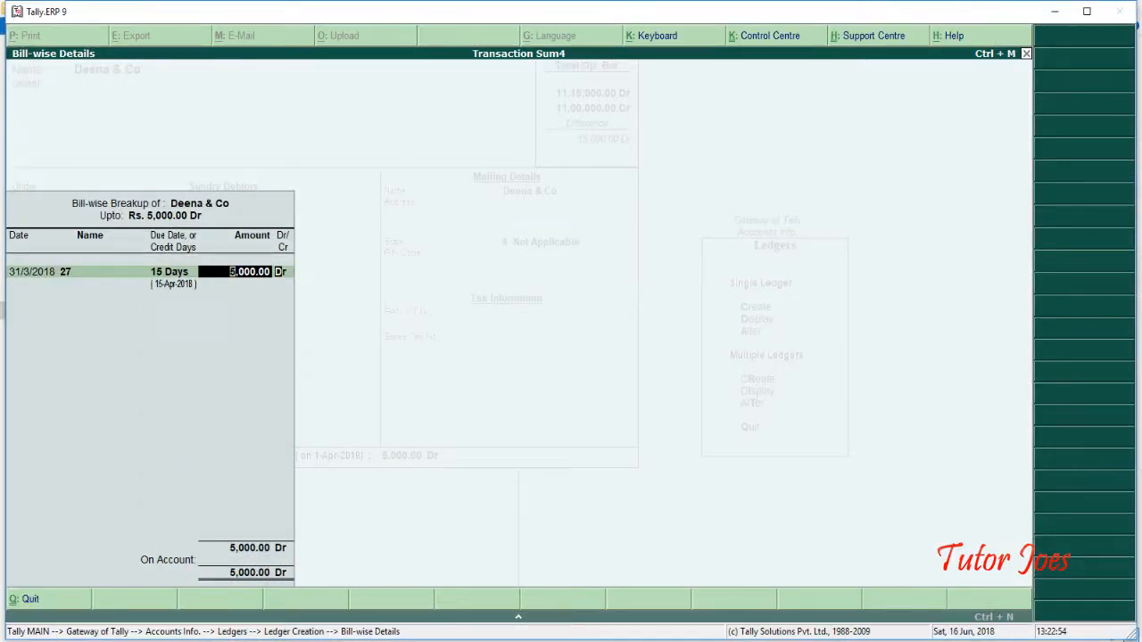
key(Return)
key(Return)
key(Return)
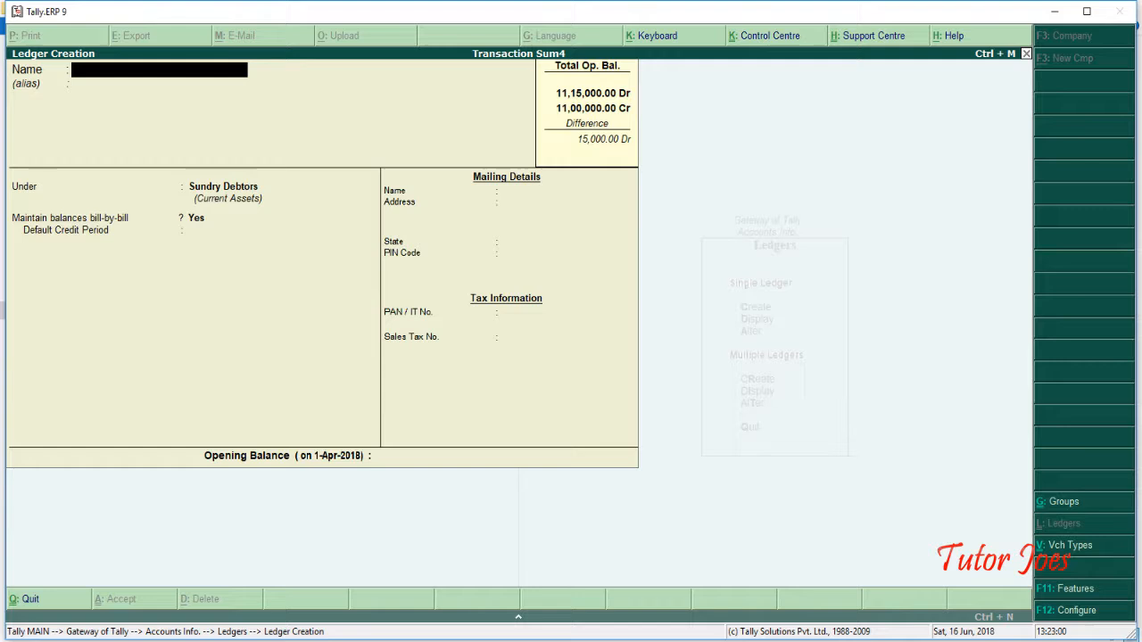
Start a new ledger named Vine & Co under the Sundry Debtors group
text(Vine)
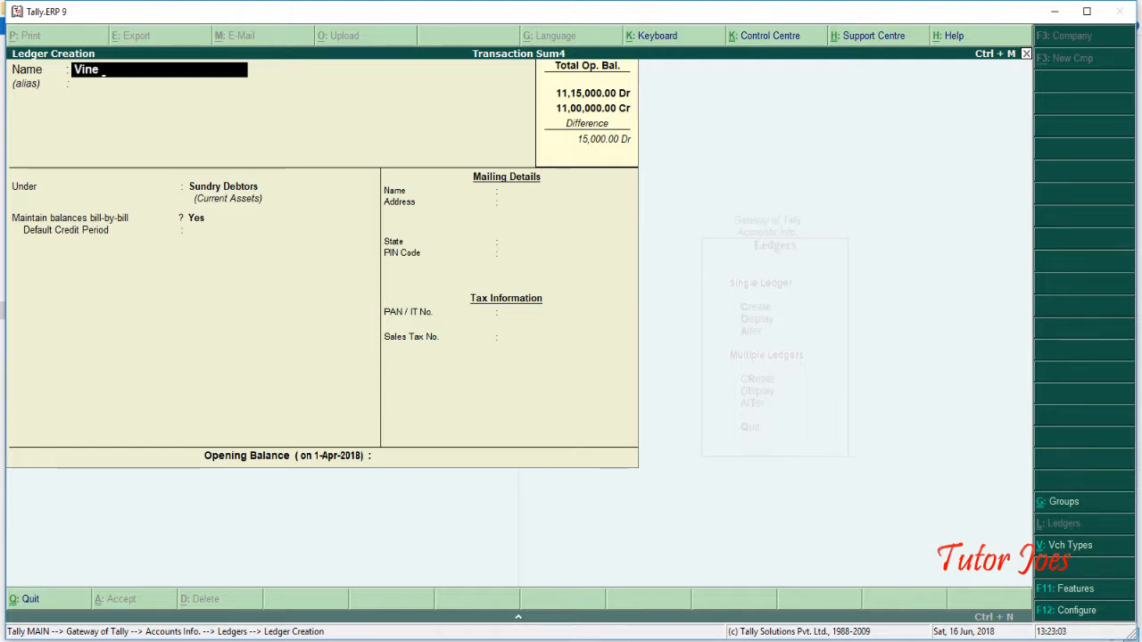
text( & Co)
key(Return)
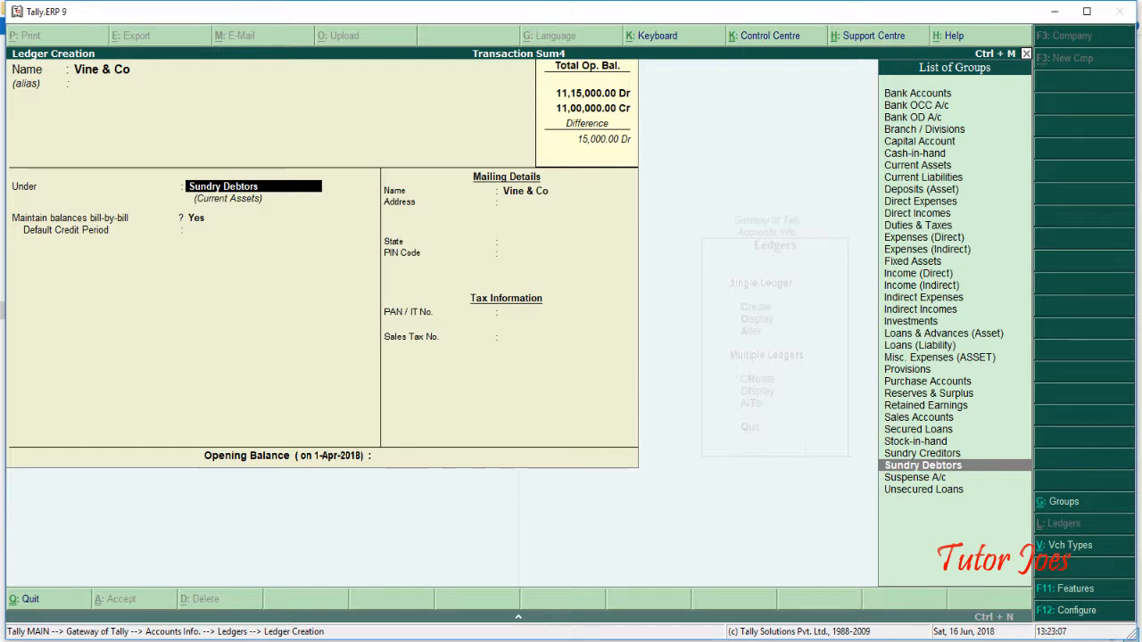
key(Return)
Look up the Vine & Co amount in the Word document and set the ledger's opening balance to 5,000 Dr in Tally
key(Return)
key(Return)
key(Return)
key(Return)
key(Return)
key(Return)
key(Return)
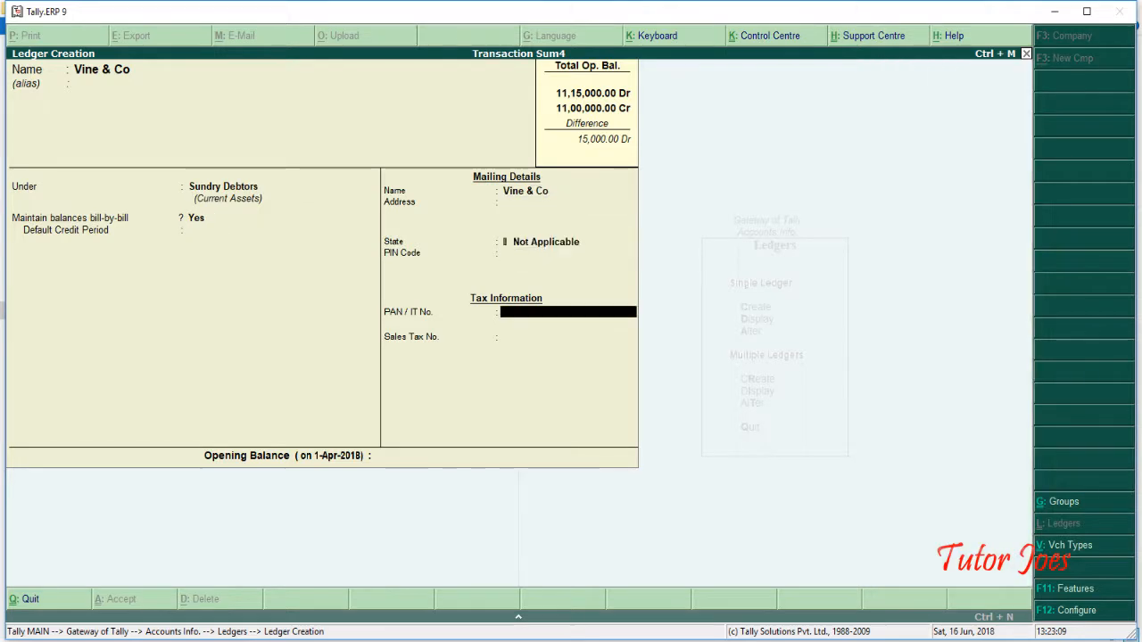
key(alt+Tab)
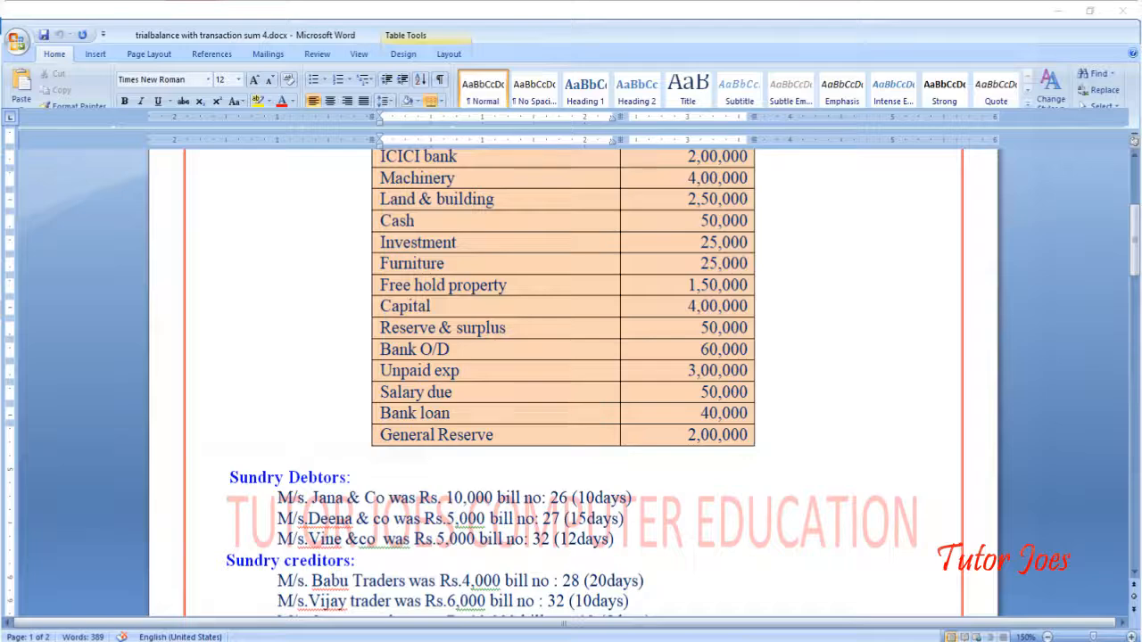
key(alt+Tab)
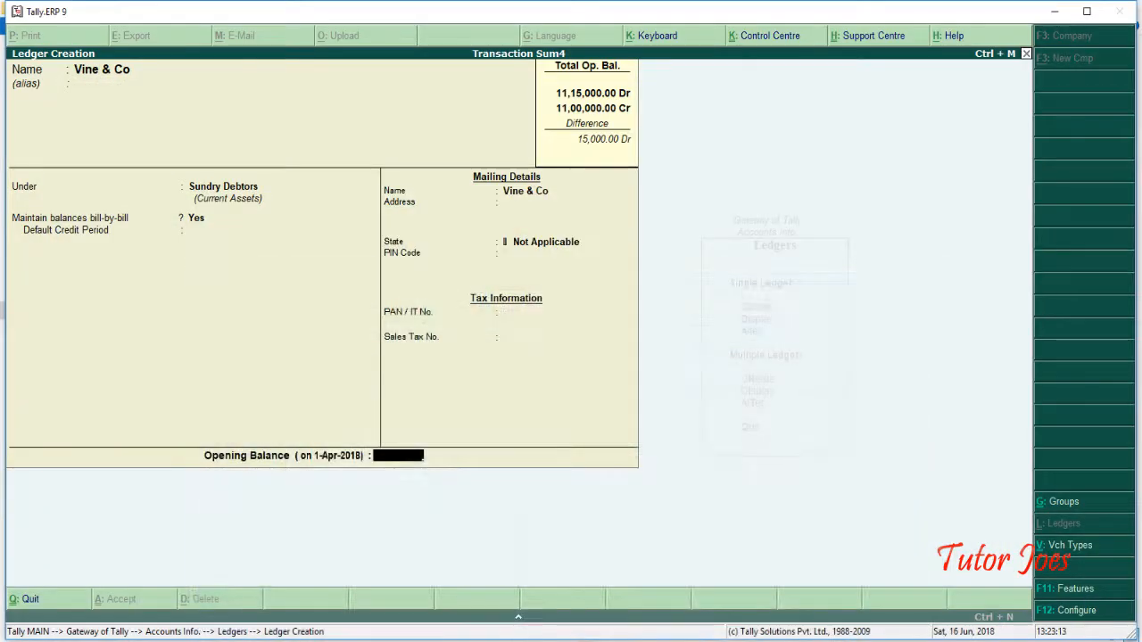
text(5000)
key(Return)
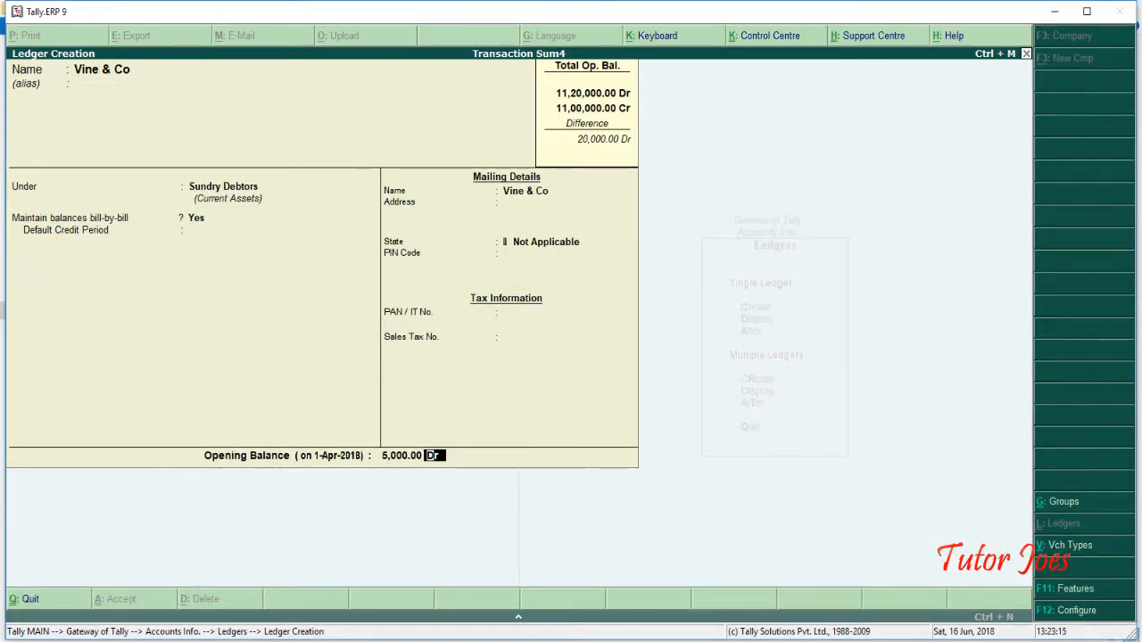
key(Return)
Check the bill details in Word, enter bill 32 with 12 credit days for 5,000 Dr, and save the Vine & Co ledger
key(alt+Tab)
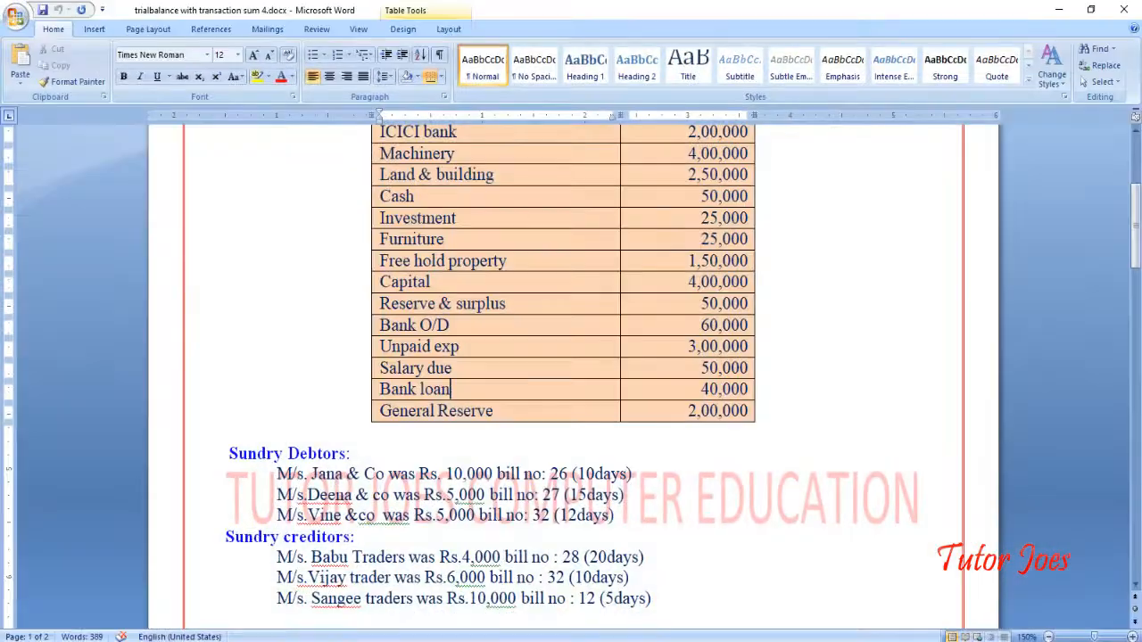
key(alt+Tab)
text(32)
key(Return)
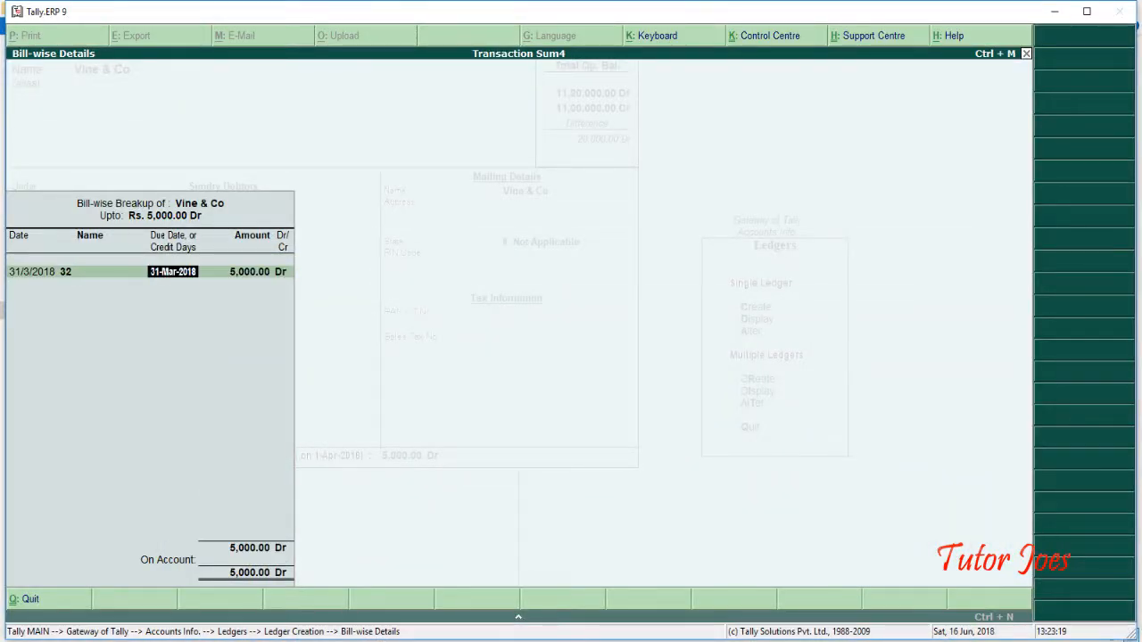
key(alt+Tab)
key(alt+Tab)
text(12)
key(Return)
key(Return)
key(Return)
key(Return)
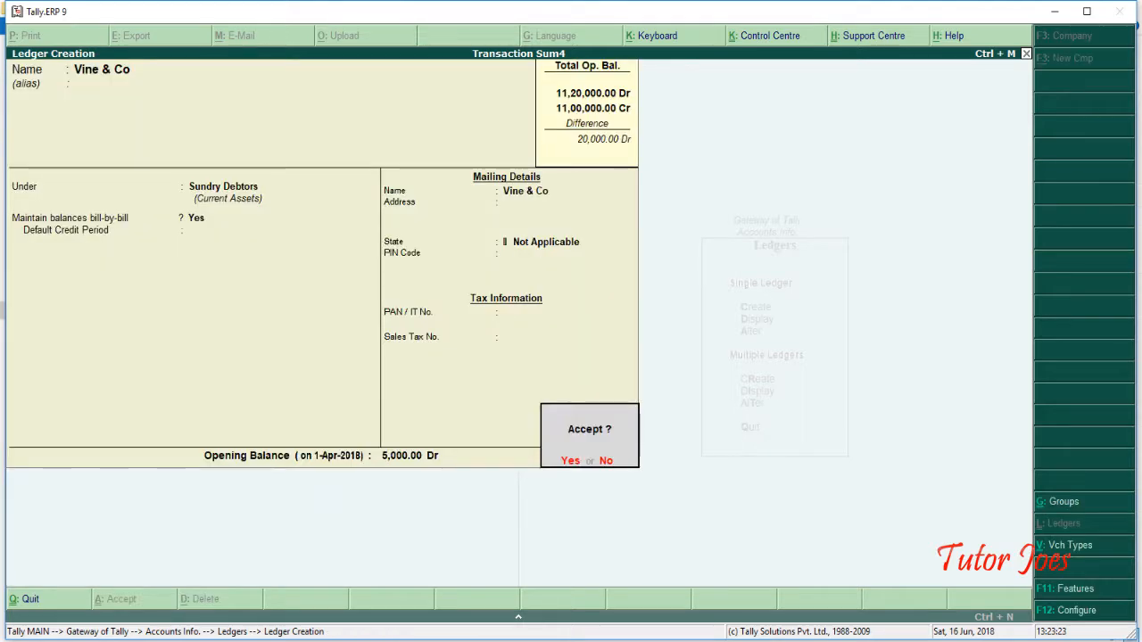
key(Return)
Check the first sundry creditor in the Word document and start a ledger named Babu Traders under Sundry Creditors in Tally
key(alt+Tab)
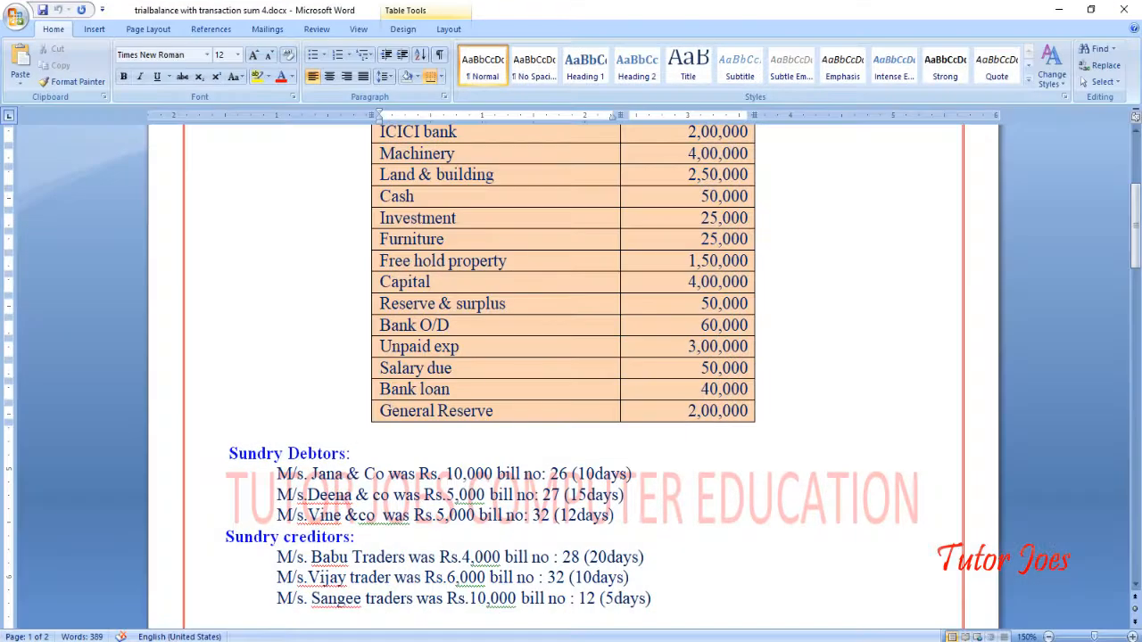
scroll(470, 594, down, 2)
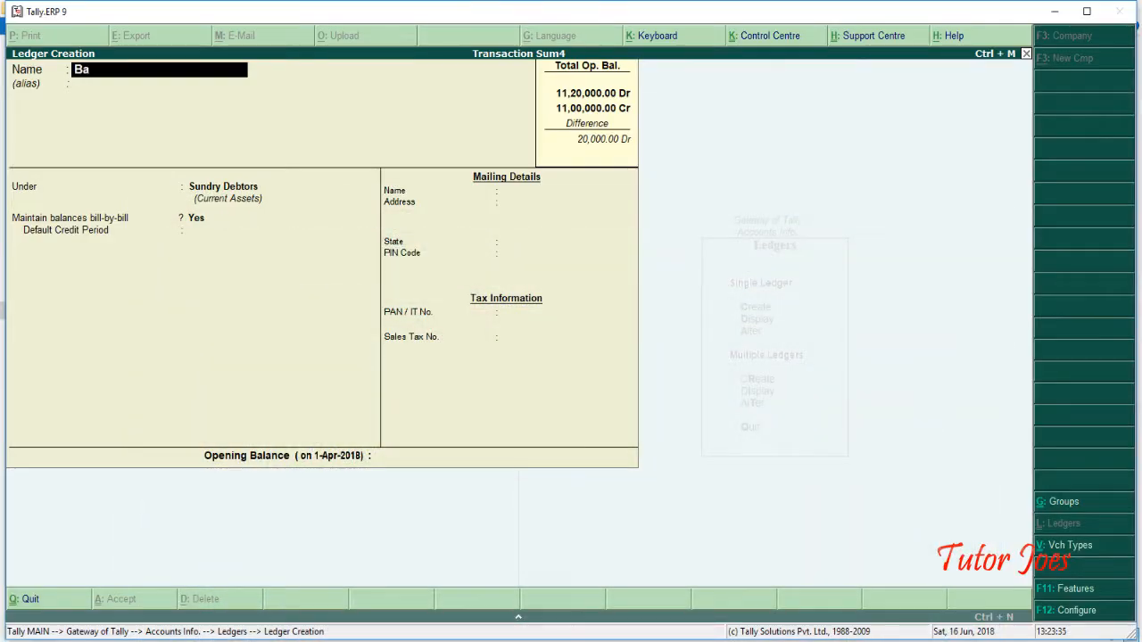
text(Traders)
key(Return)
key(Return)
text(Sun)
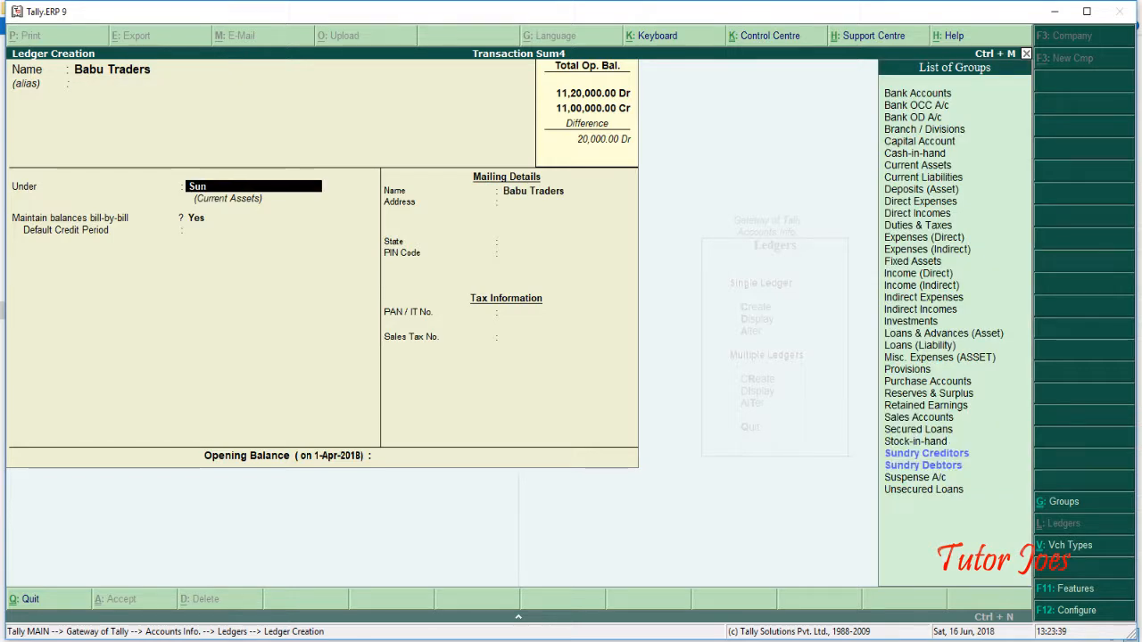
key(Return)
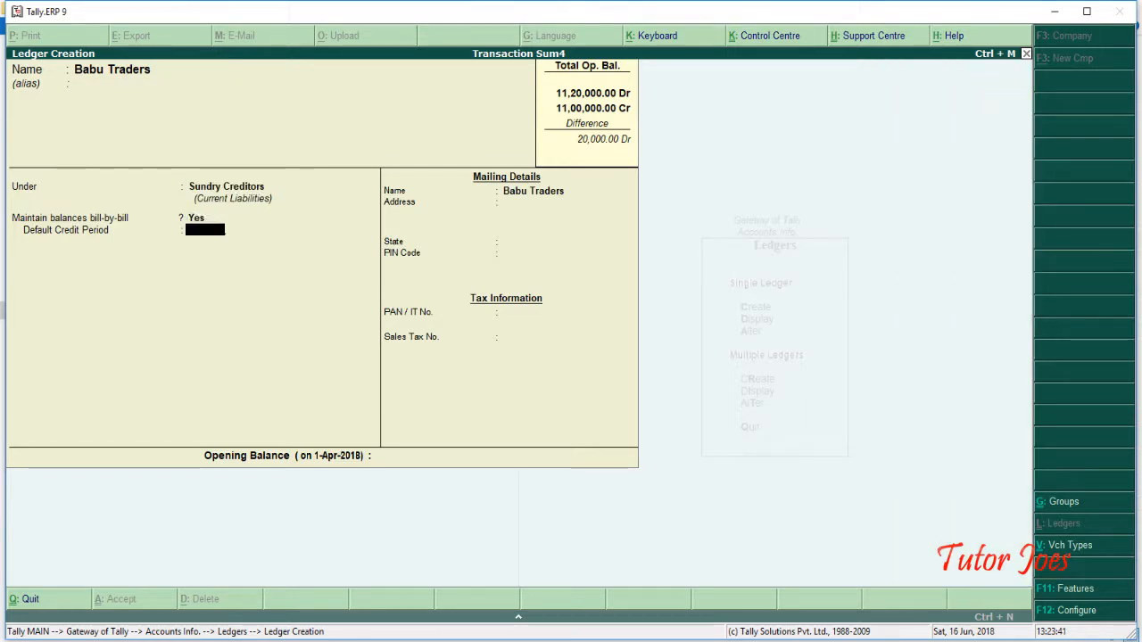
Look up the Babu Traders amount in Word and set the ledger's opening balance to 4,000 Cr in Tally
key(Return)
key(Return)
key(Return)
key(Return)
key(Return)
key(Return)
key(Return)
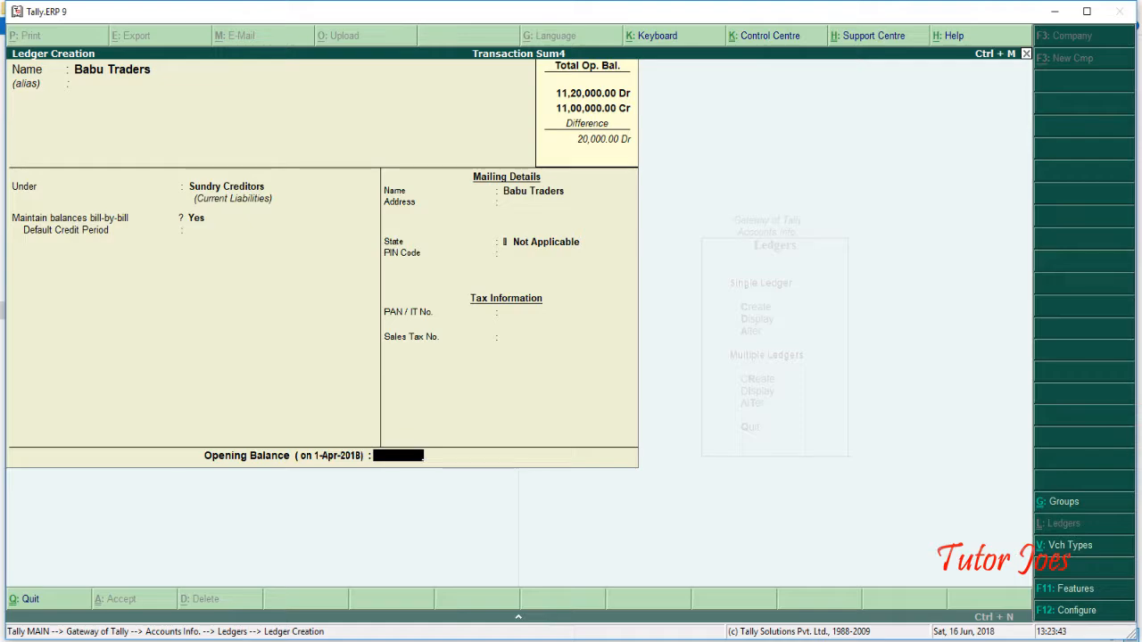
key(alt+Tab)
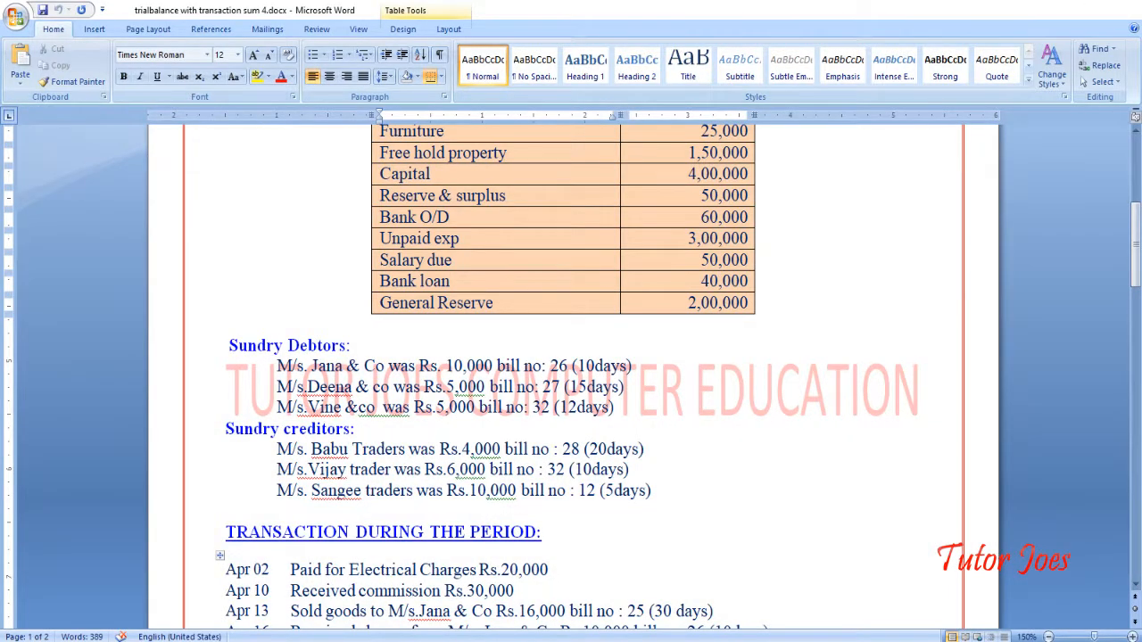
key(alt+Tab)
text(4,00)
text(000)
key(Return)
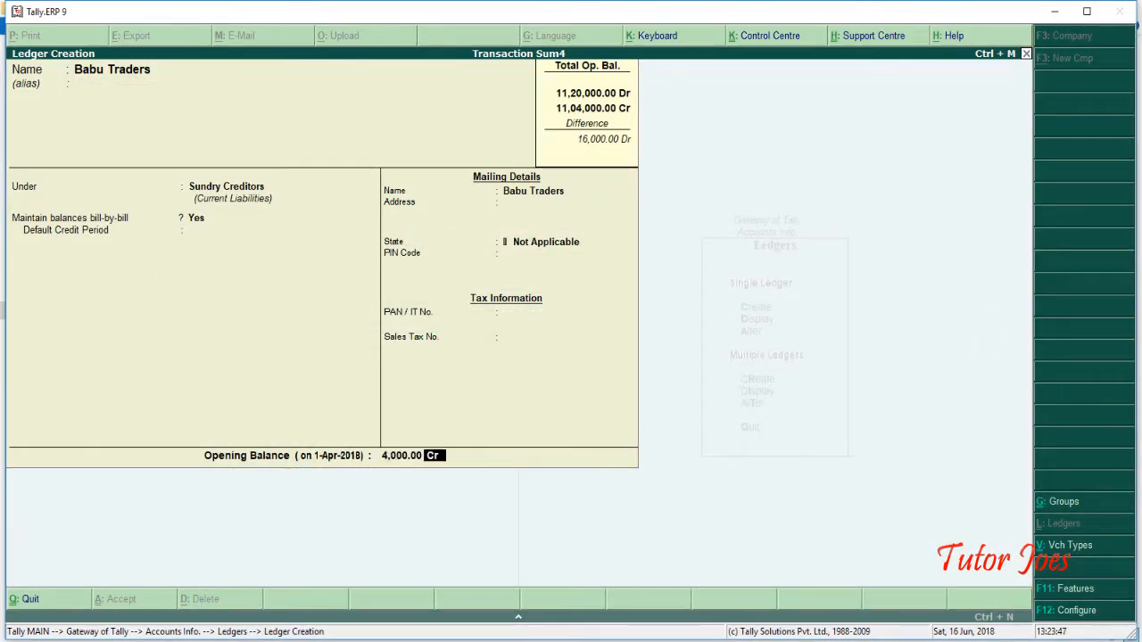
key(Return)
Check the bill details in Word, enter bill 28 with 20 credit days for 4,000 Cr, and save the Babu Traders ledger
key(Return)
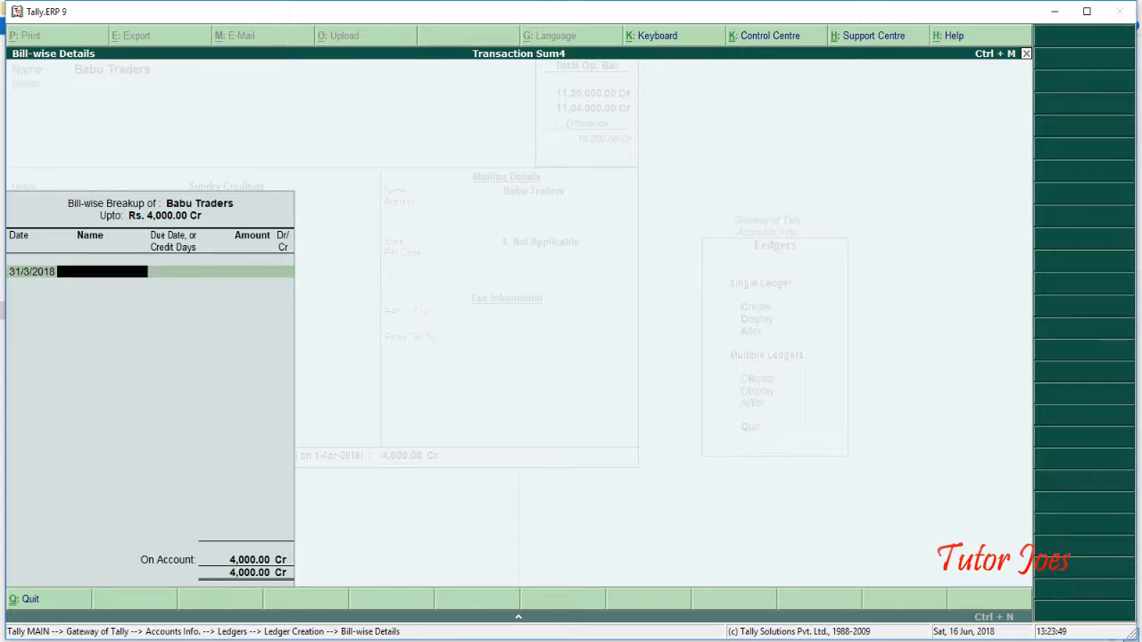
key(alt+Tab)
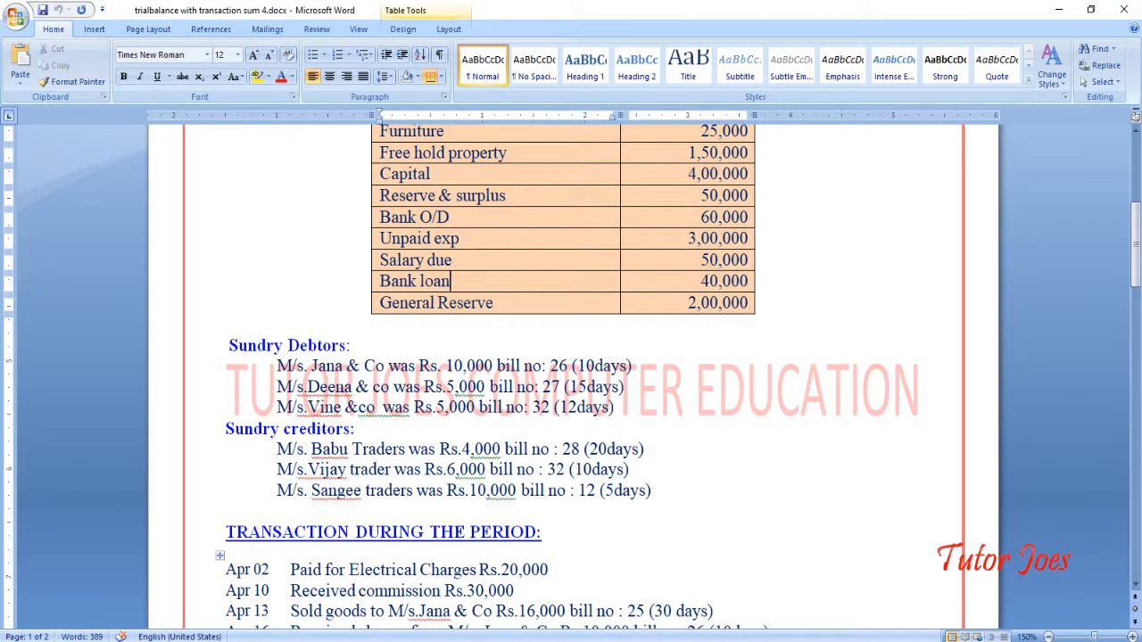
key(alt+Tab)
text(28)
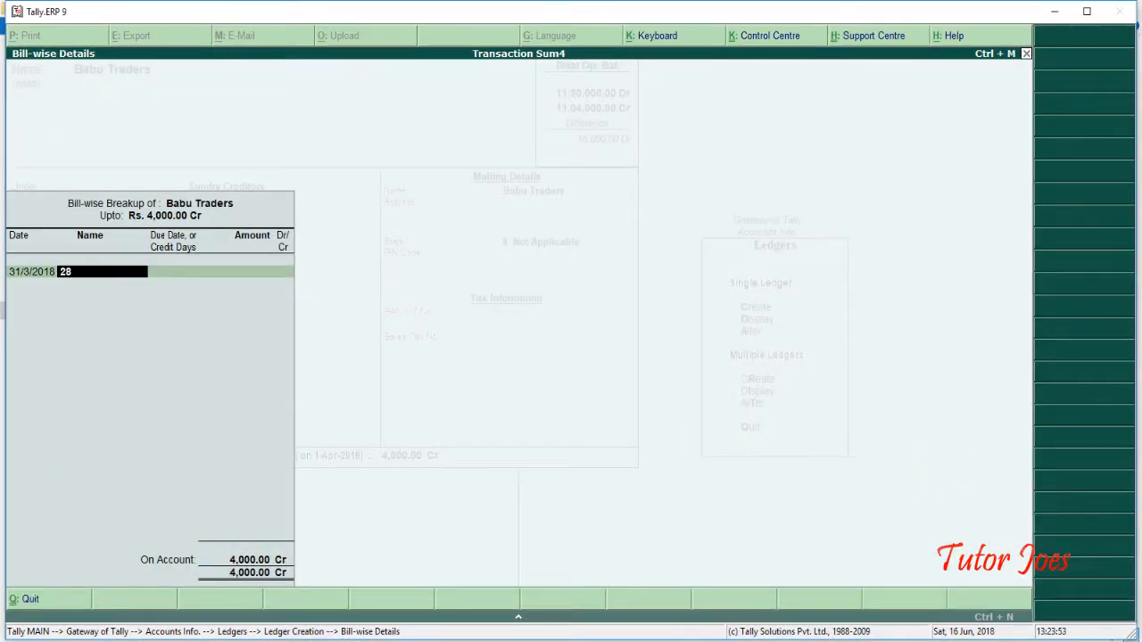
key(Return)
key(alt+Tab)
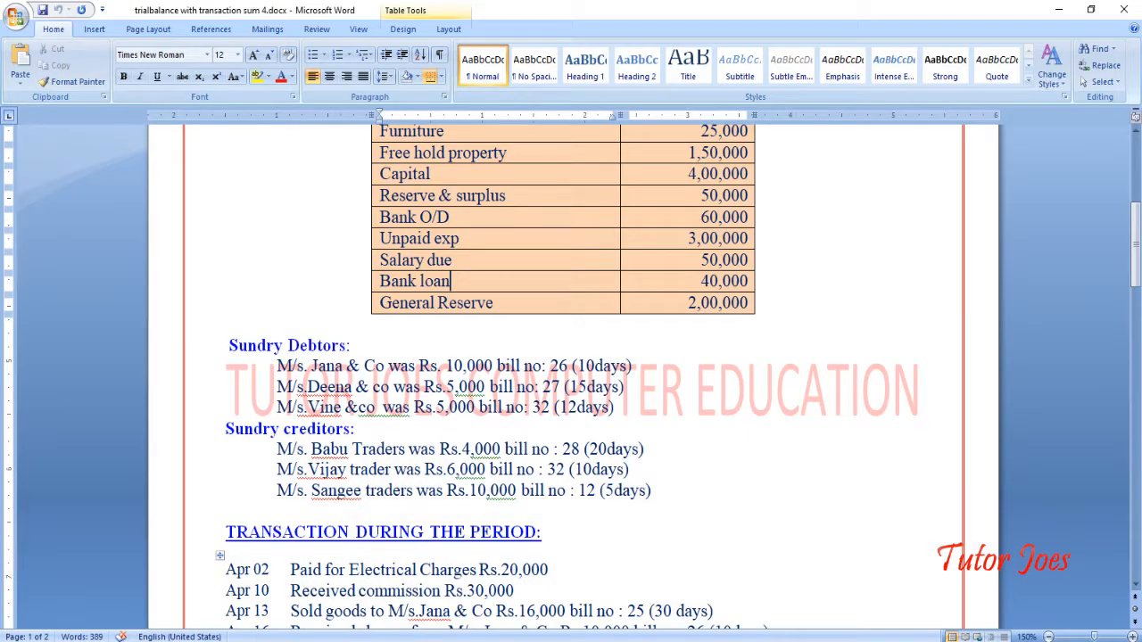
key(alt+Tab)
text(20)
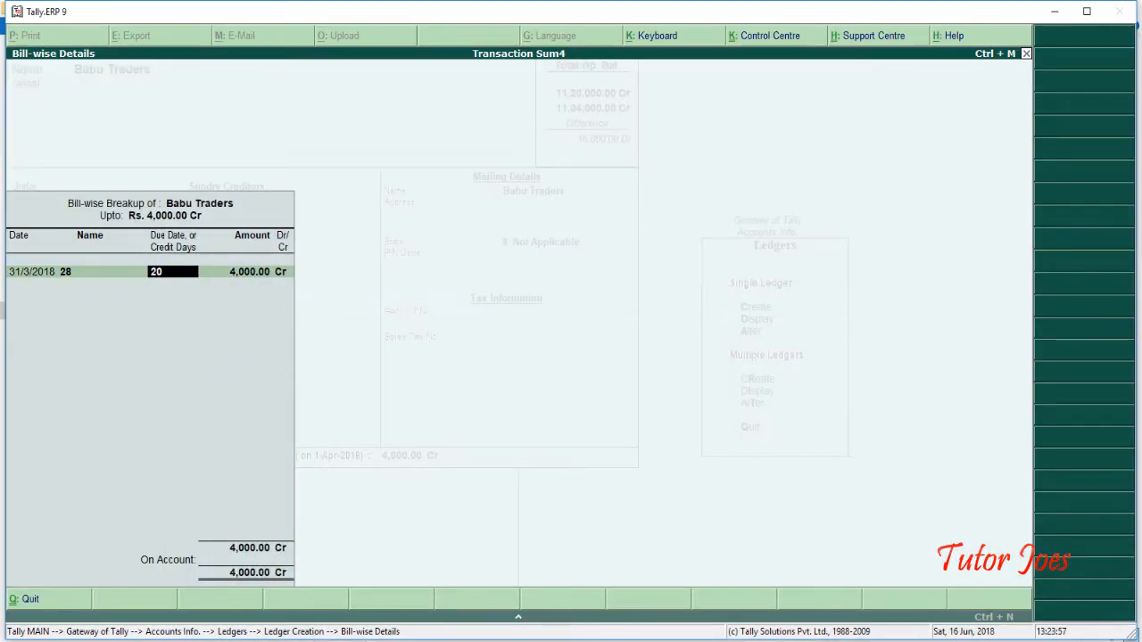
key(Return)
key(Return)
key(Return)
key(Return)
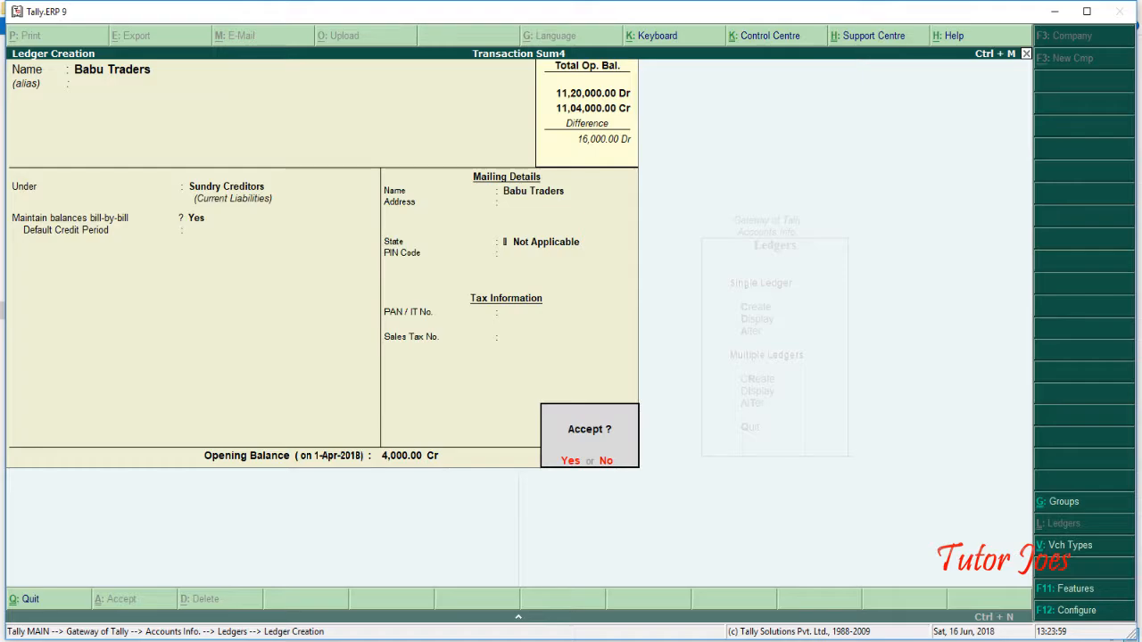
key(Return)
Check the next sundry creditor in Word and start a ledger named Vijay Traders under Sundry Creditors in Tally
key(alt+Tab)
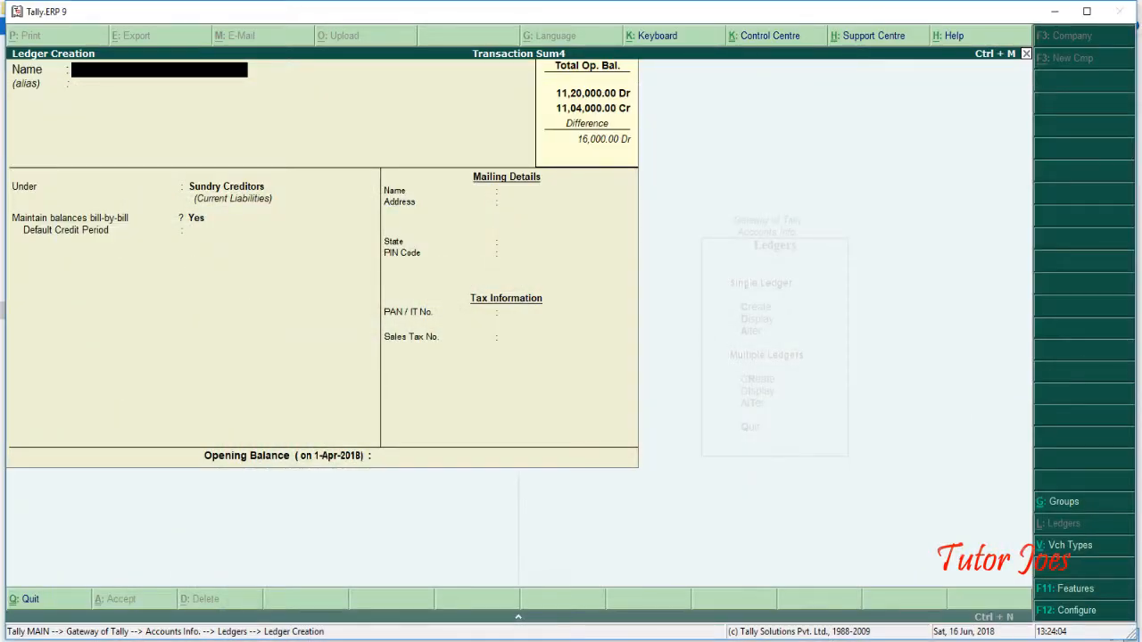
text(Vijay trade)
key(Return)
key(Return)
key(Return)
Set the Vijay Traders opening balance to 6,000 Cr and open its bill-wise breakup
key(Return)
key(Return)
key(Return)
key(Return)
key(Return)
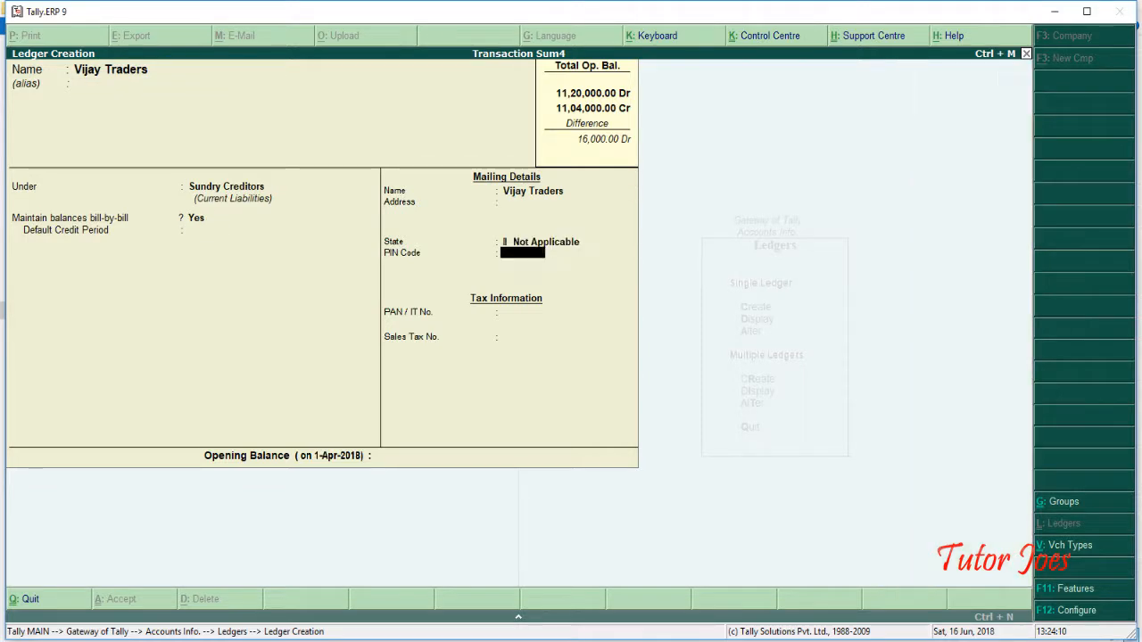
key(Return)
key(Return)
key(Return)
text(6,000)
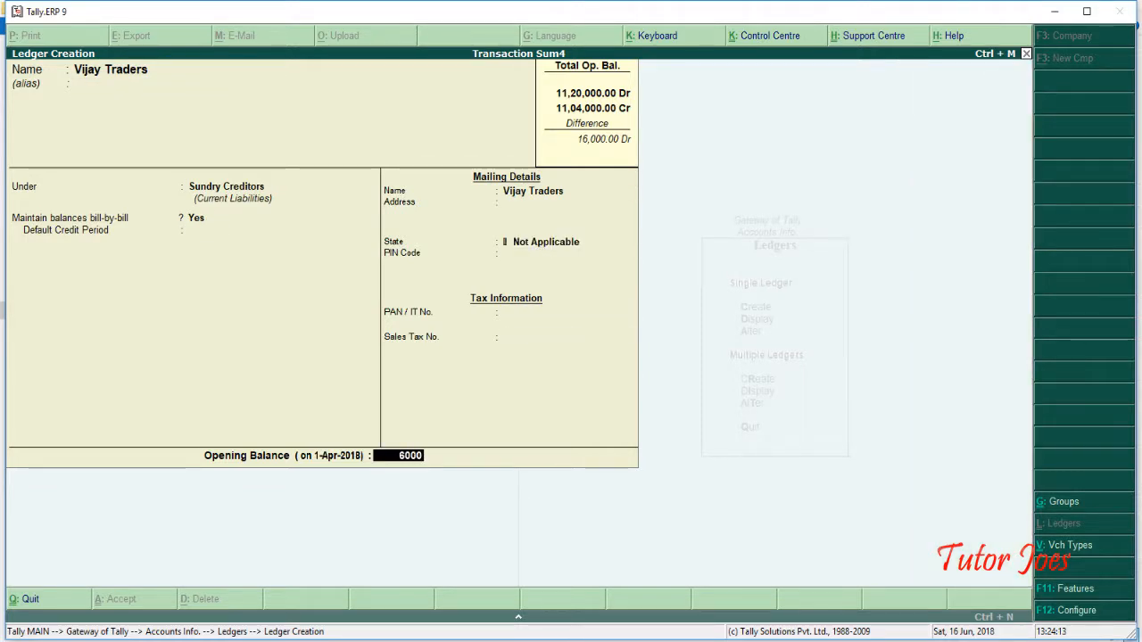
key(Return)
key(Return)
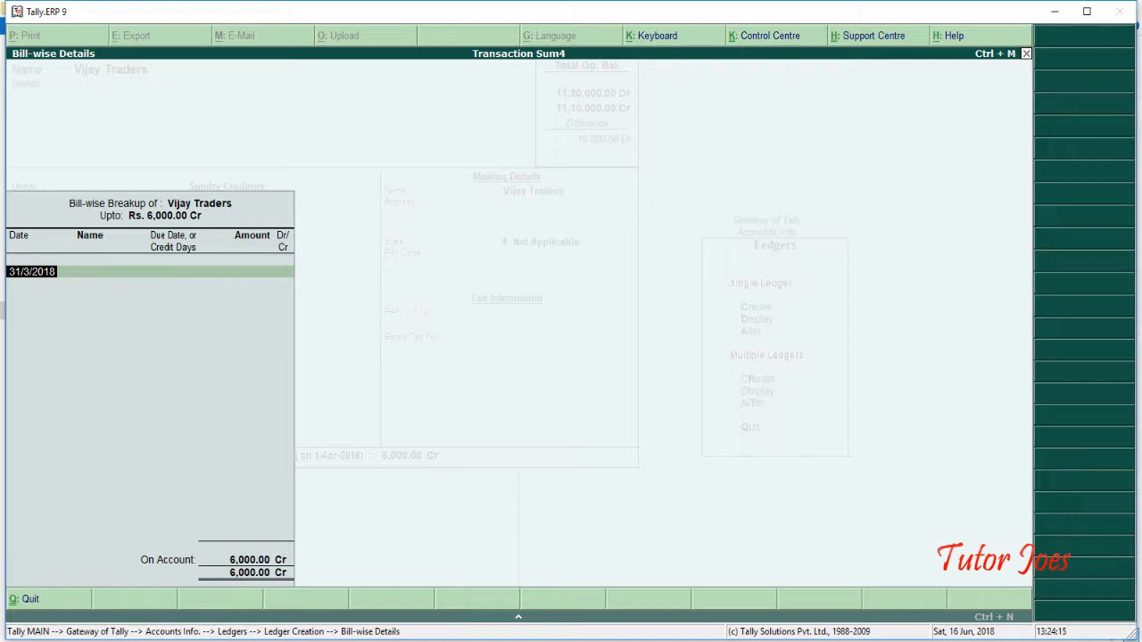
Check the Vijay Traders bill number in Word and enter bill 32 dated 31/3/2018 in Tally's bill-wise breakup
key(alt+Tab)
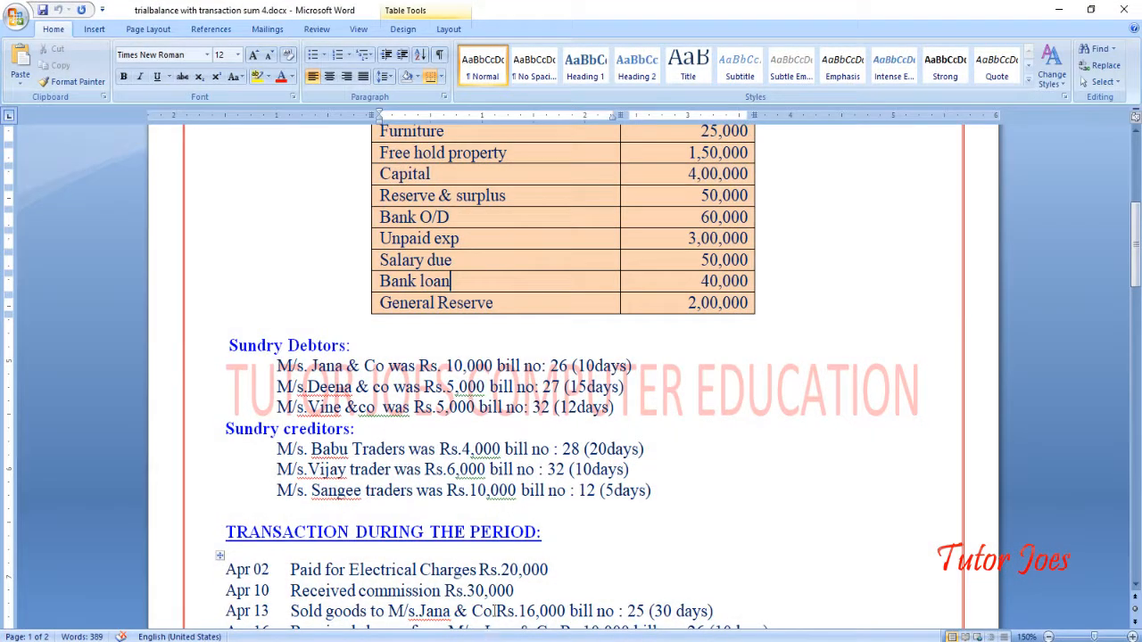
key(alt+Tab)
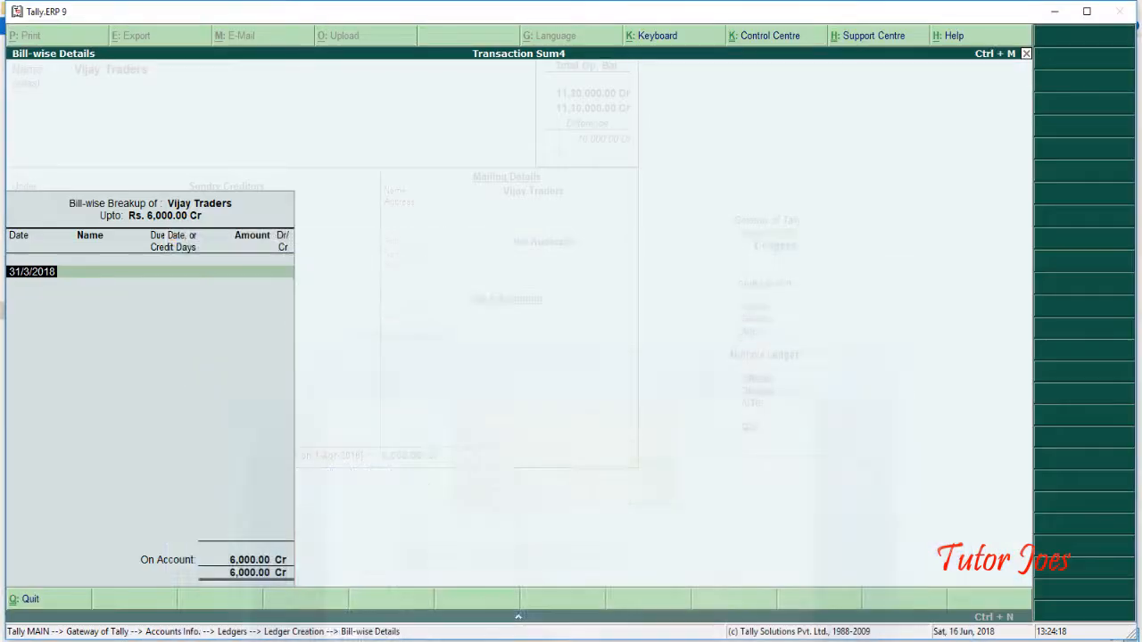
text(32)
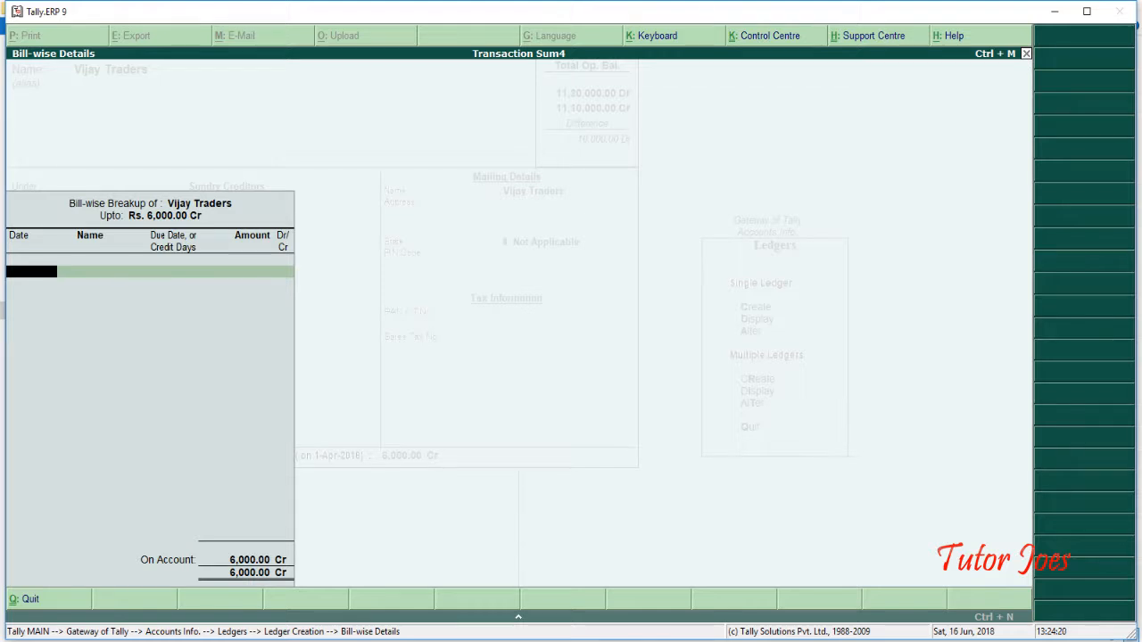
key(Escape)
key(Return)
key(Return)
text(32)
key(Return)
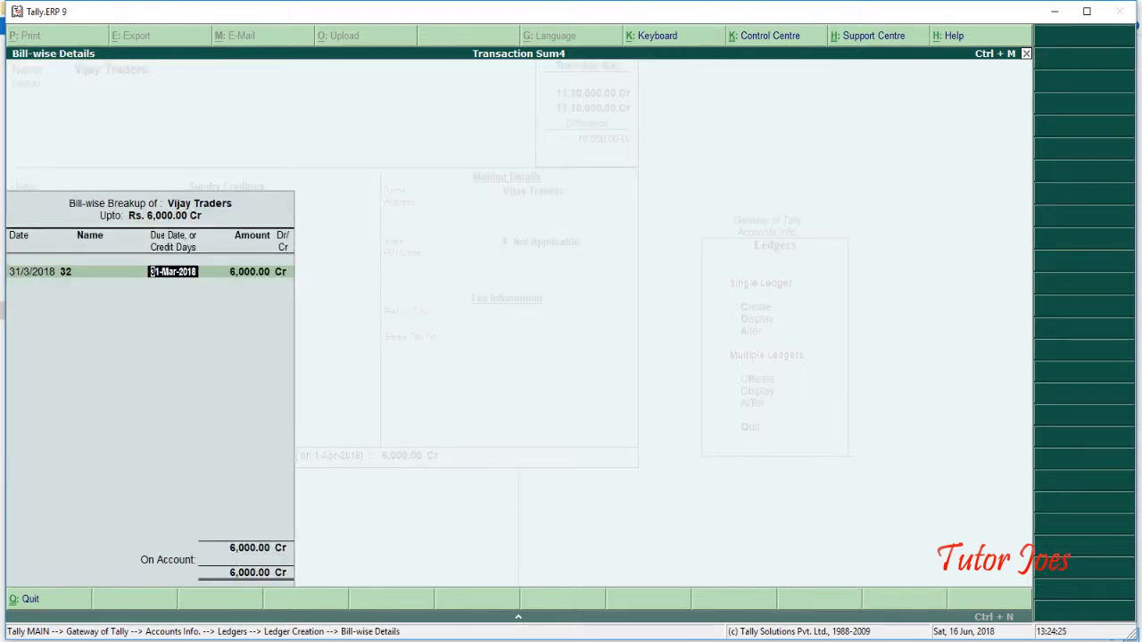
Look up the bill's credit period in Word, set it to 10 days for 6,000 Cr in Tally, and save the Vijay Traders ledger
key(alt+Tab)
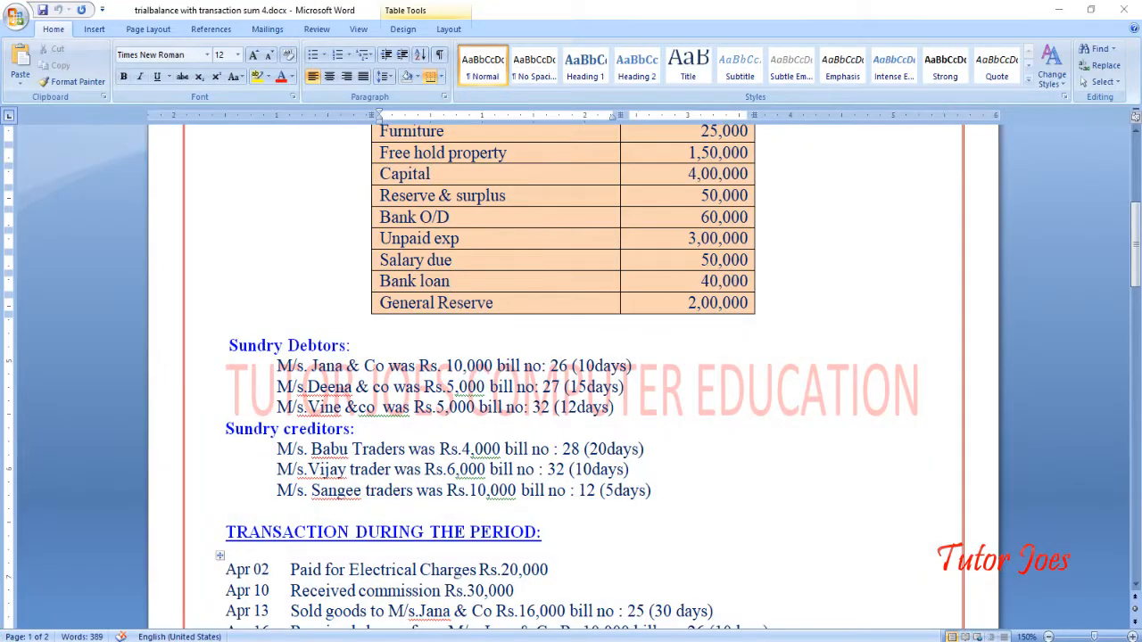
key(alt+Tab)
key(alt+Tab)
key(alt+Tab)
text(10)
key(Return)
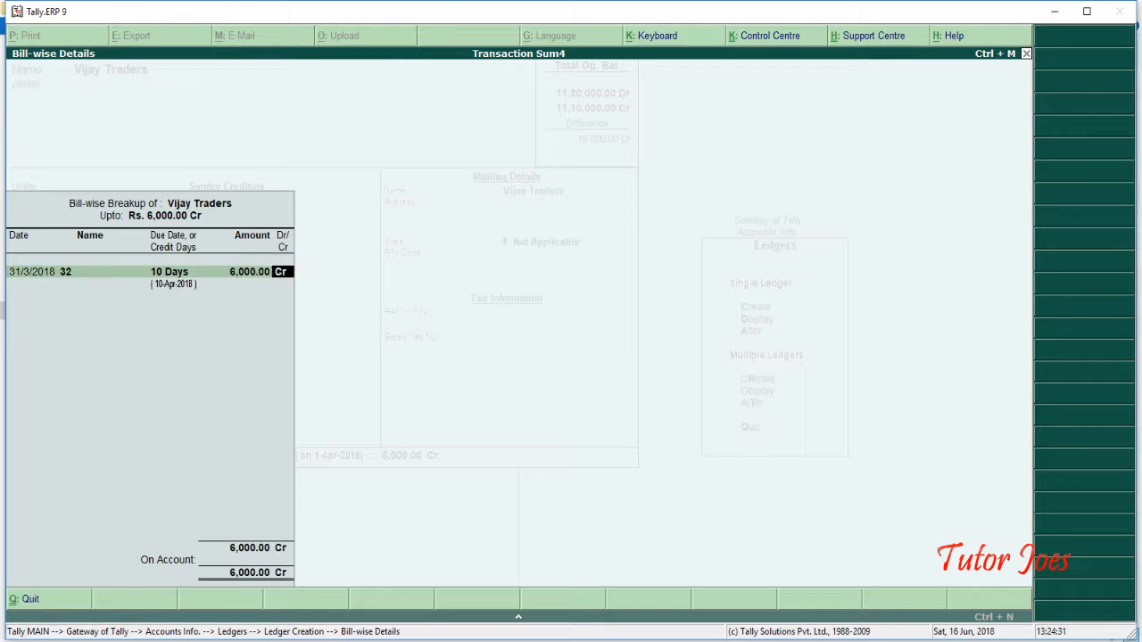
key(Return)
key(Return)
key(Return)
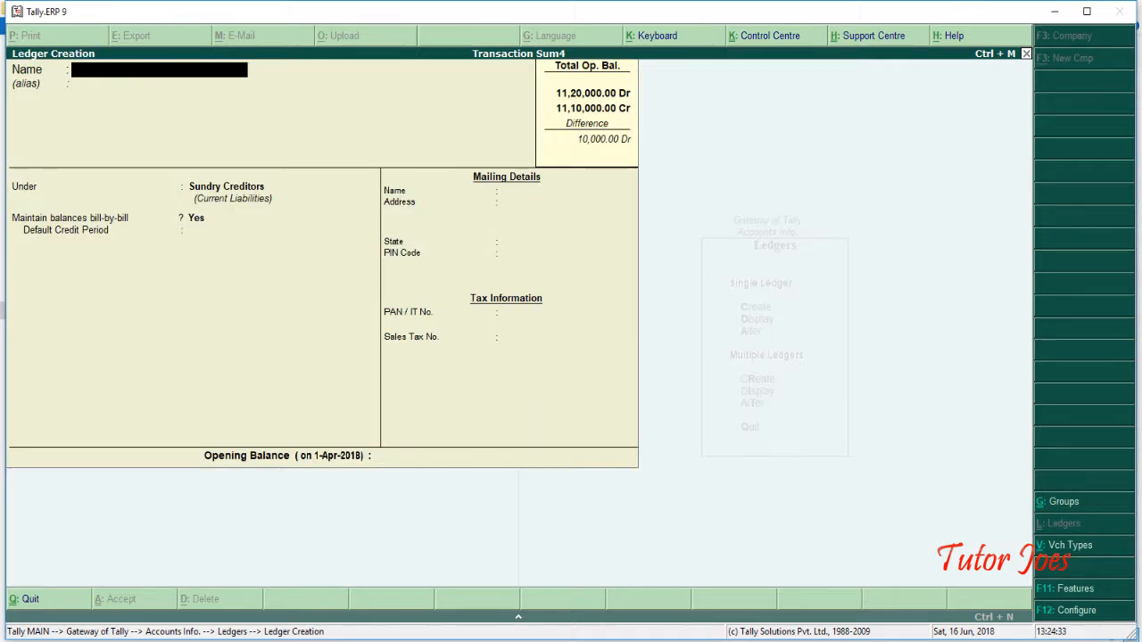
Check the next sundry creditor in Word and start a bill-by-bill ledger named Sangee Traders under Sundry Creditors in Tally
key(alt+Tab)
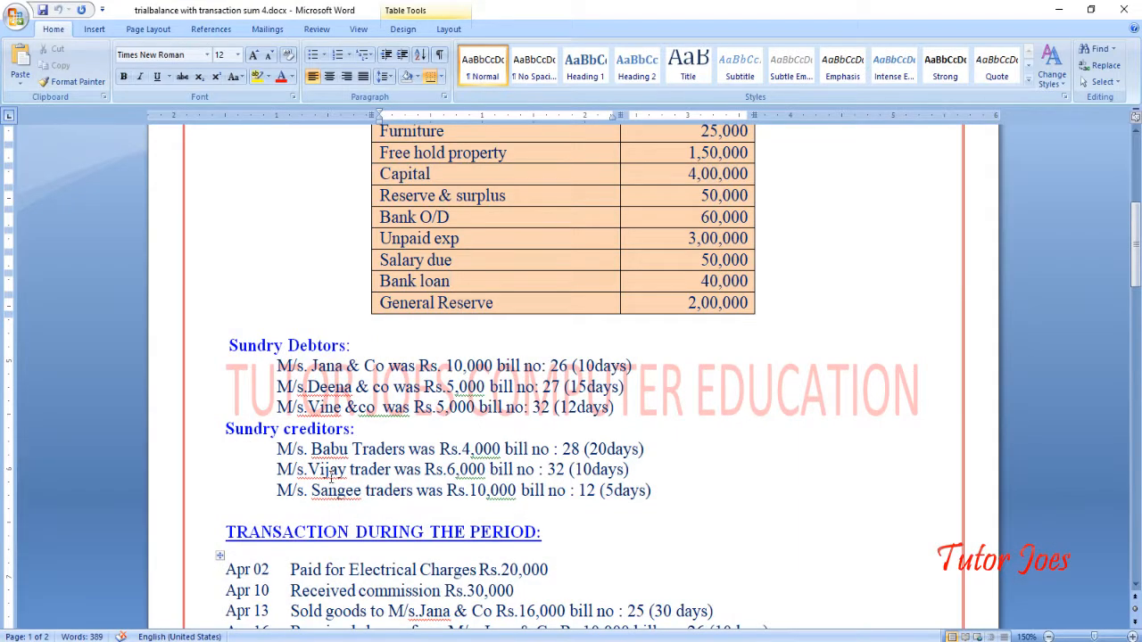
key(alt+Tab)
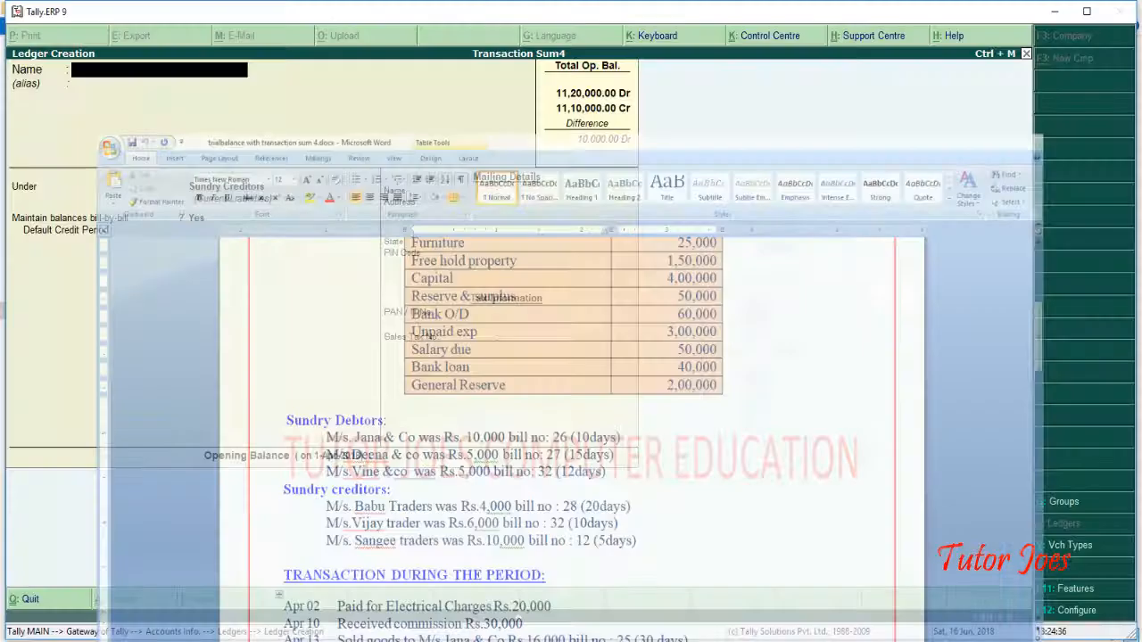
text(Sangee)
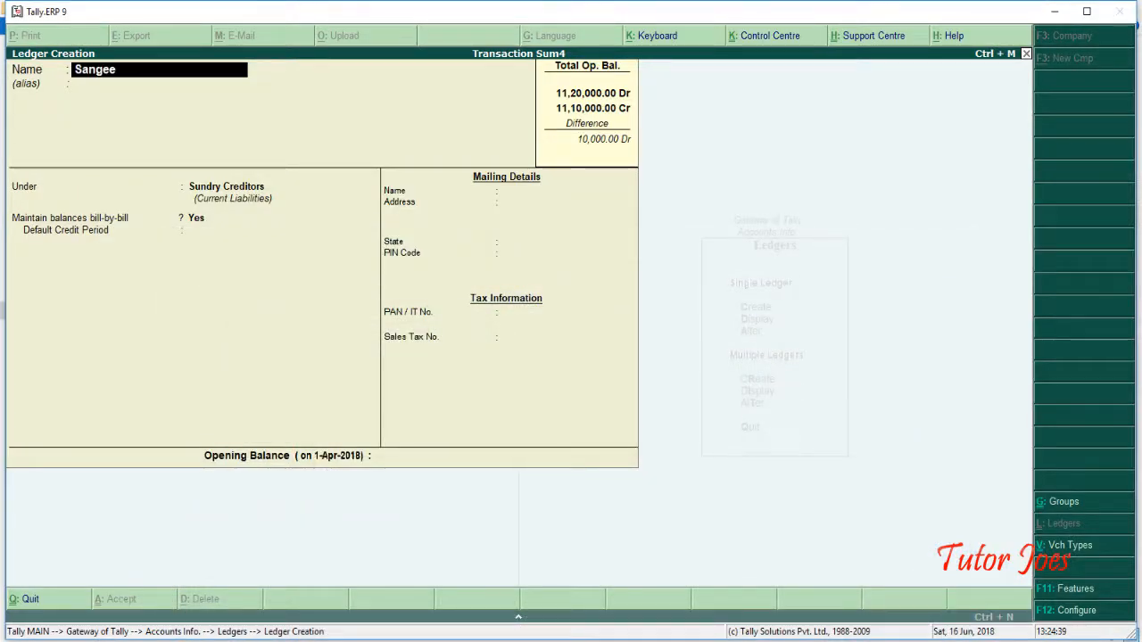
text( Traders)
key(Return)
key(Return)
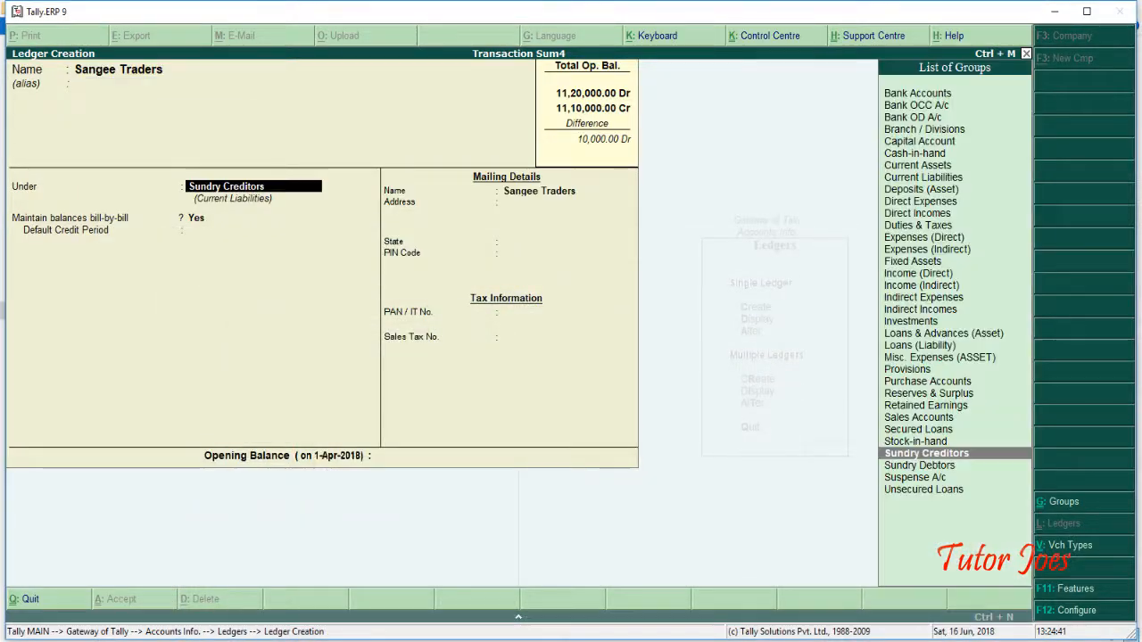
key(Return)
key(Return)
key(Return)
key(Return)
key(Return)
key(Return)
key(Return)
key(Return)
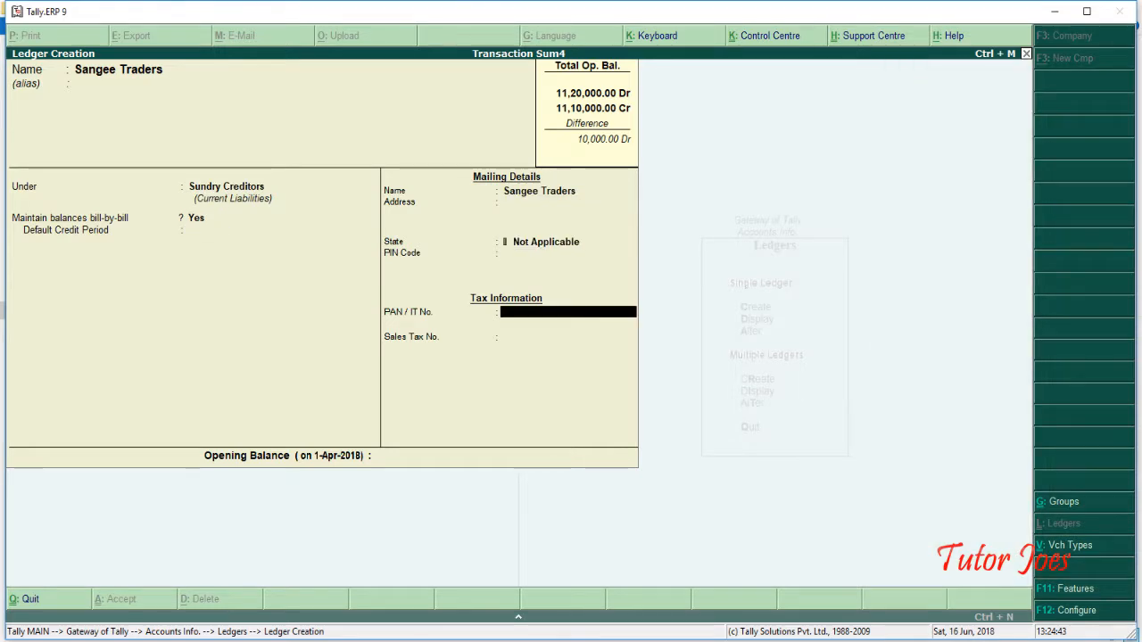
Look up the Sangee Traders amount in Word and set the ledger's opening balance to 10,000 Cr in Tally
key(alt+Tab)
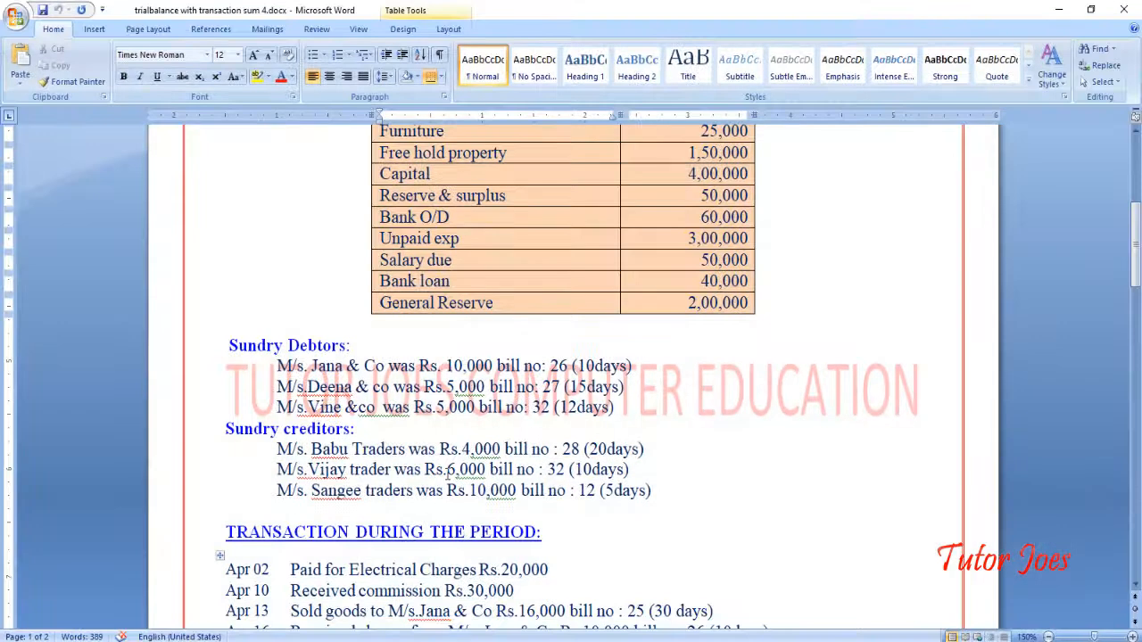
drag(468, 490, 517, 491)
key(alt+Tab)
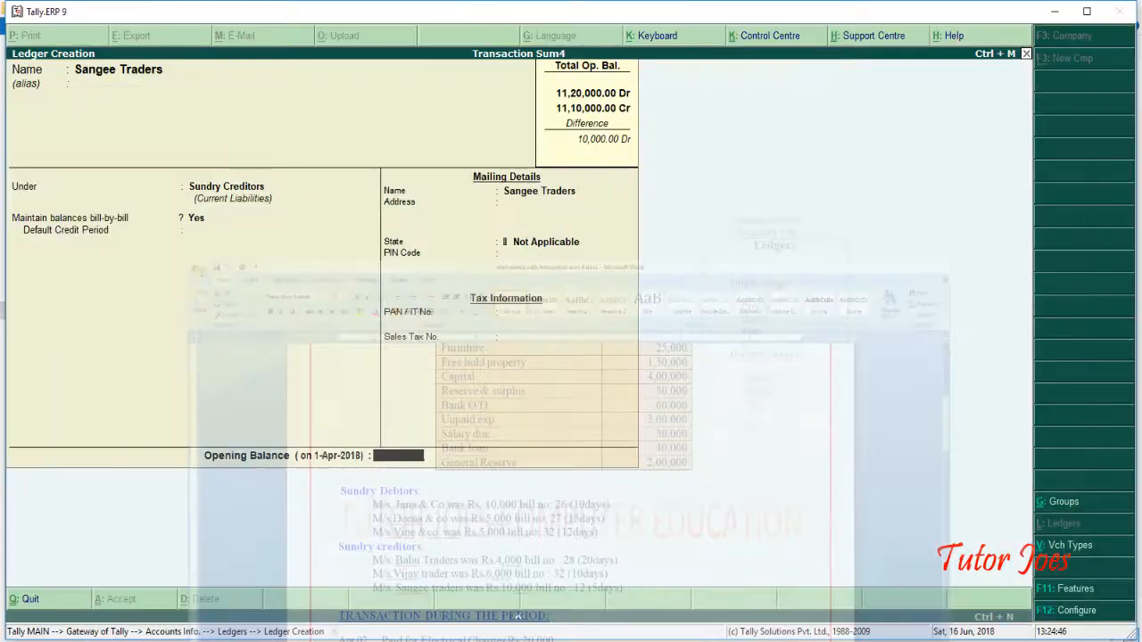
text(10000)
key(Return)
key(Return)
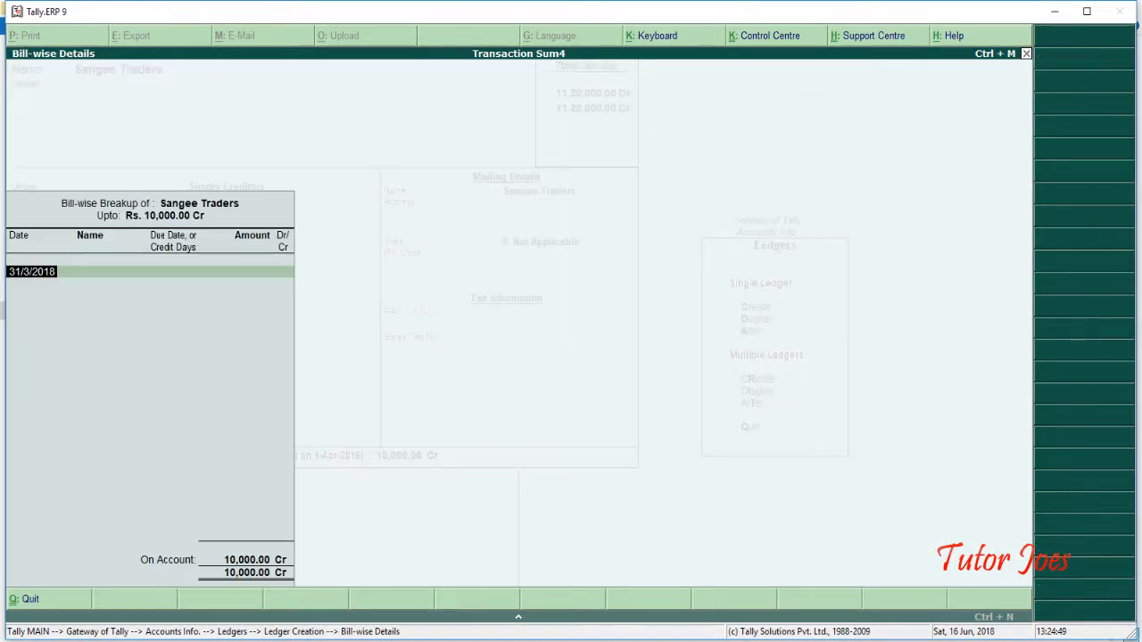
Check the bill details in Word, enter bill 12 with 5 credit days for 10,000 Cr, and save the Sangee Traders ledger
key(Return)
key(alt+Tab)
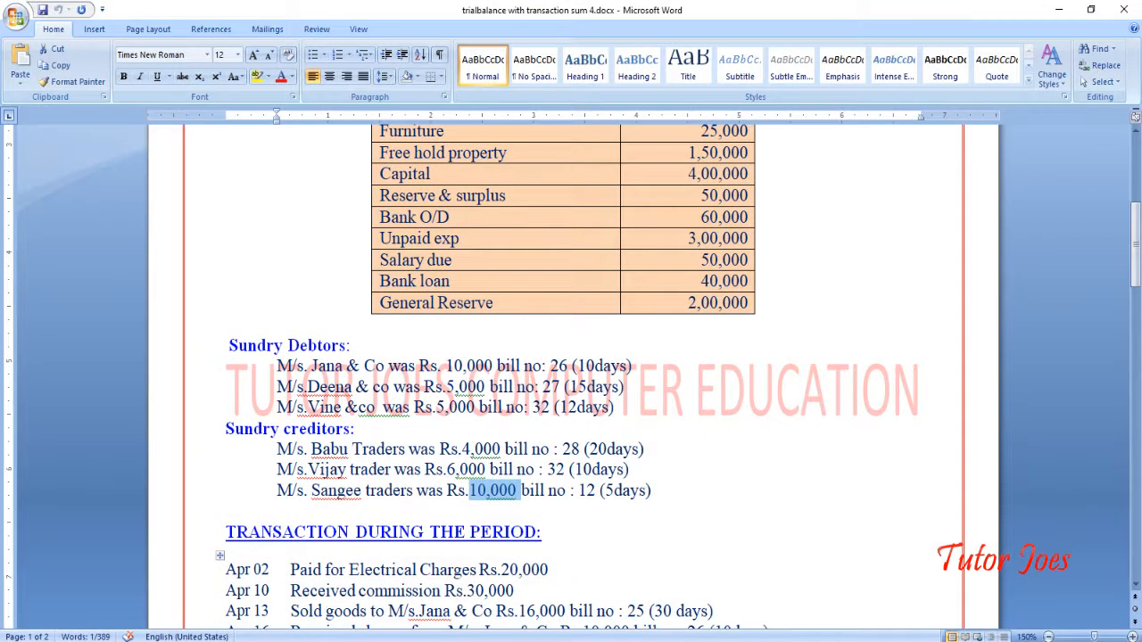
key(alt+Tab)
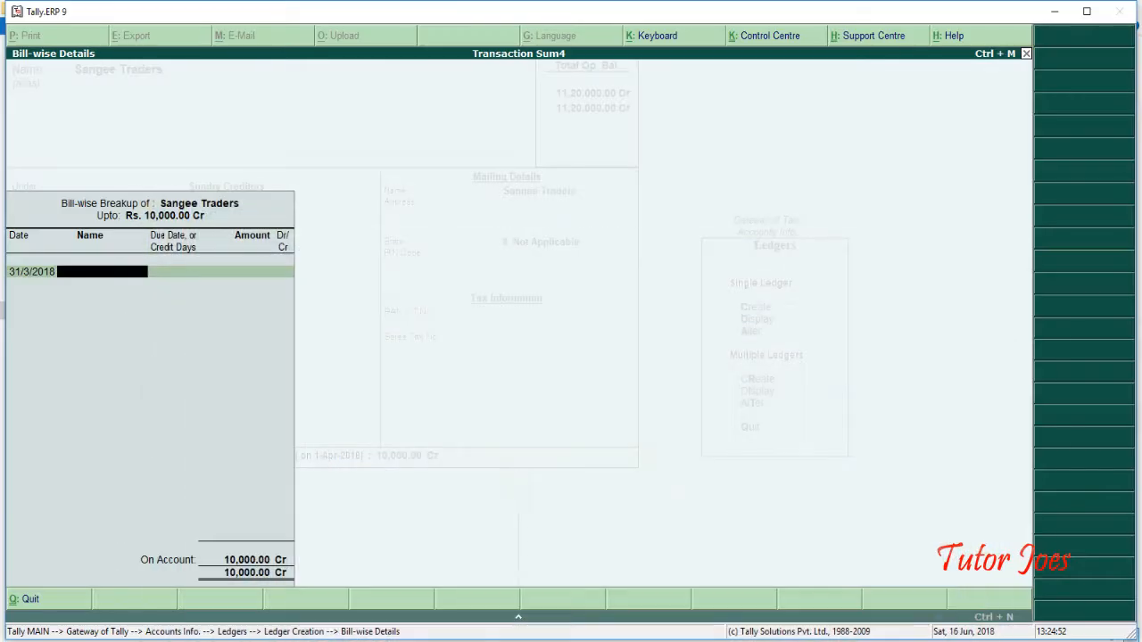
key(Return)
text(6)
key(Return)
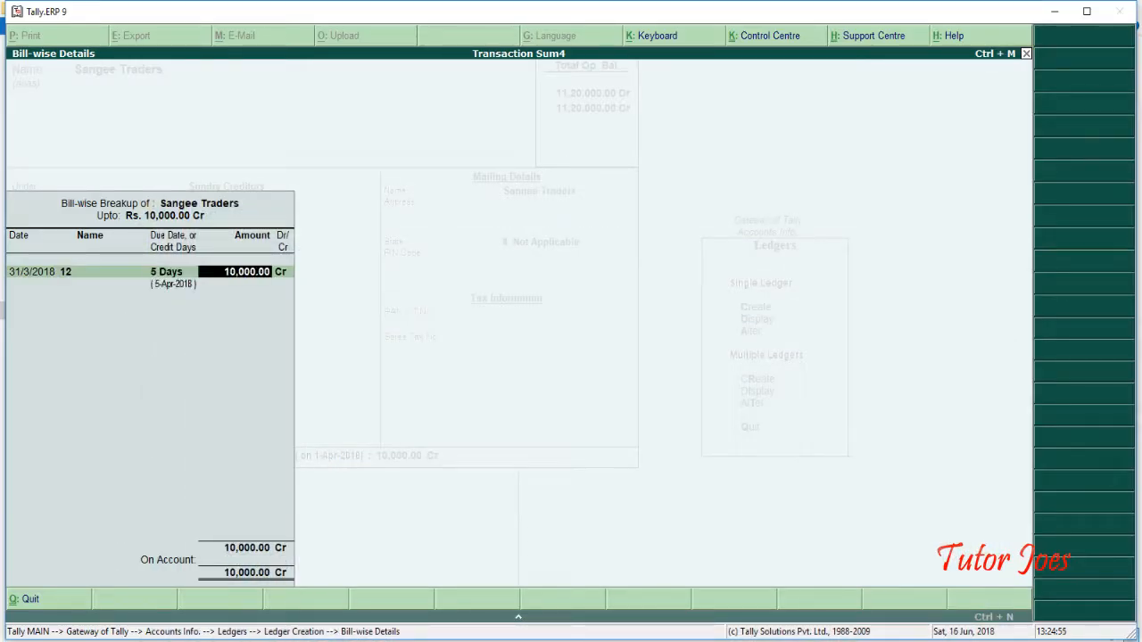
key(Return)
key(Return)
key(Return)
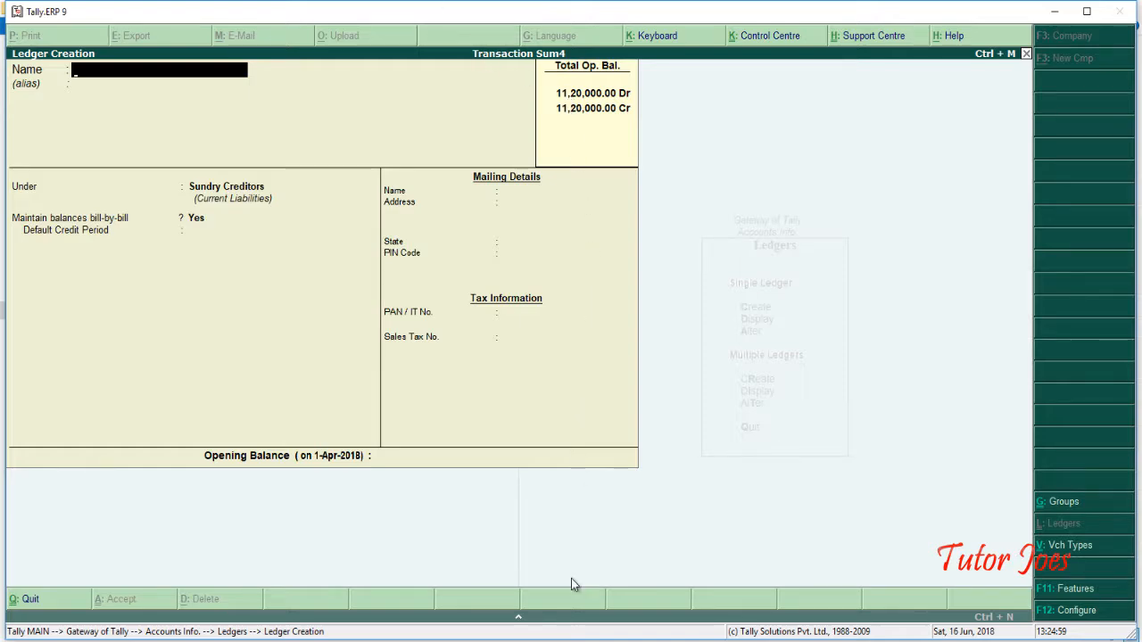
Compare the opening balance in the Word document's Answer section with the total opening balance in Tally
key(alt+Tab)
scroll(468, 509, down, 12)
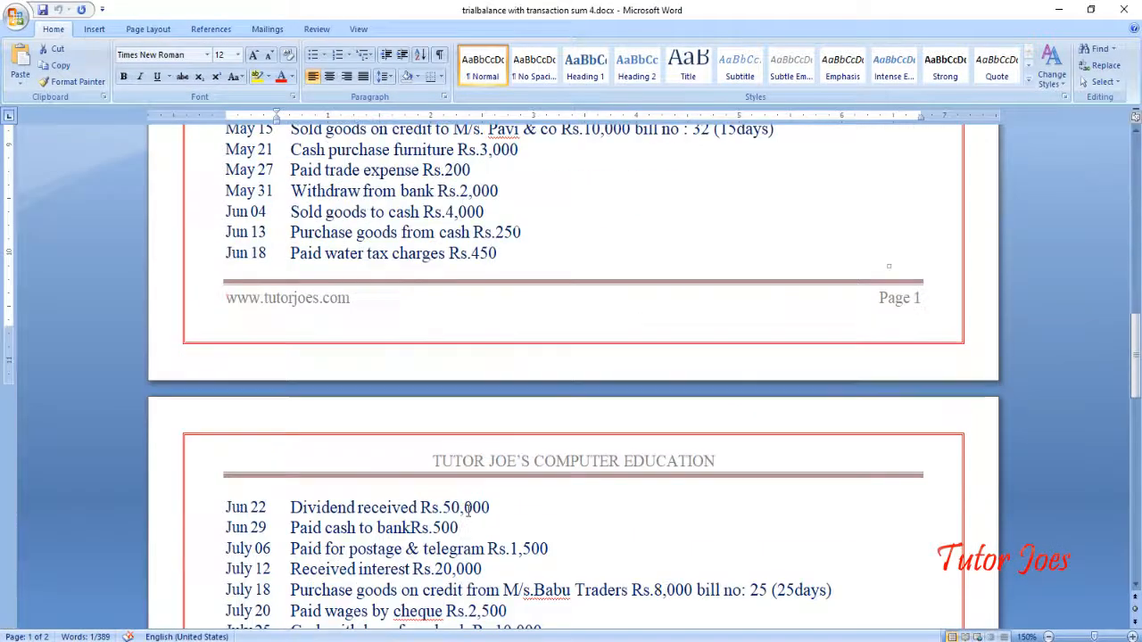
drag(412, 441, 563, 437)
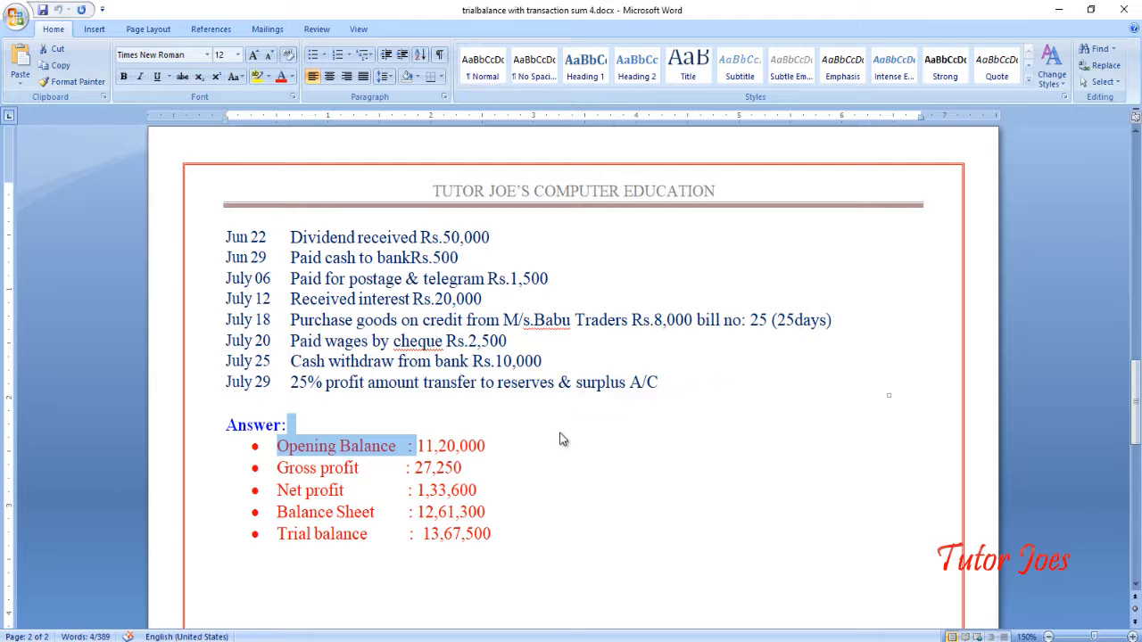
drag(488, 443, 272, 447)
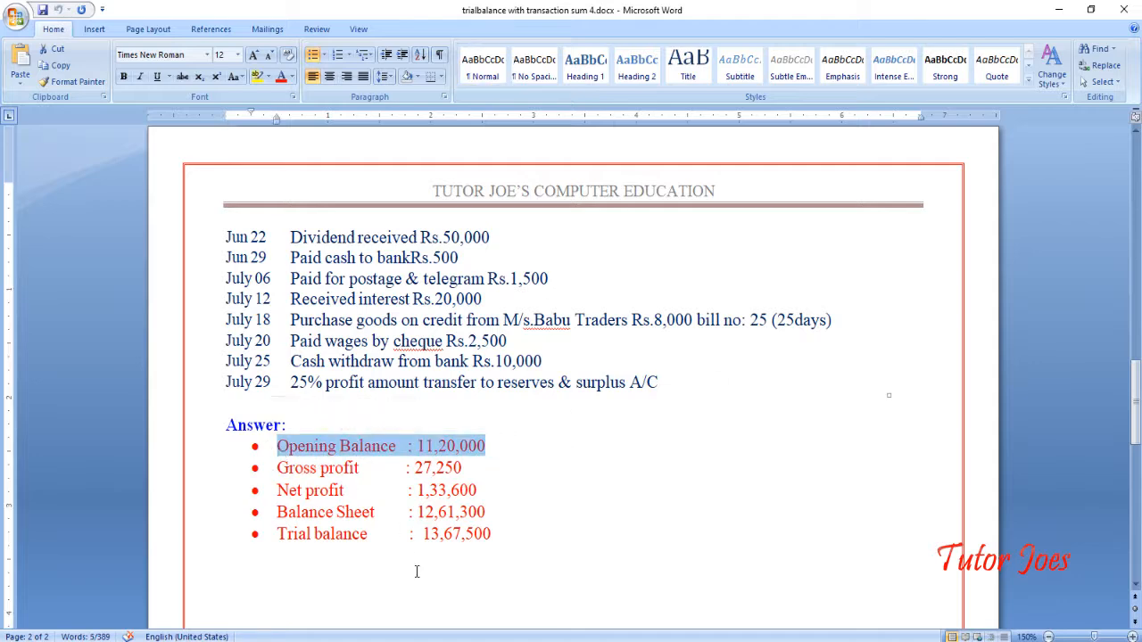
key(alt+Tab)
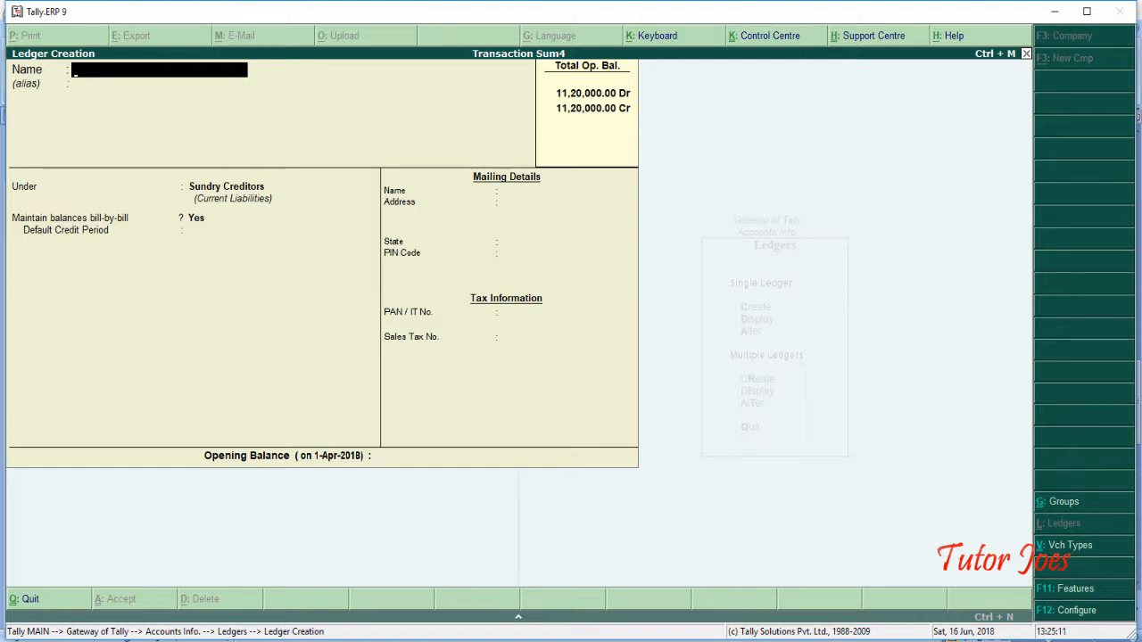
Review the trial balance, the debtor and creditor lists, and the transactions during the period in the Word exercise
key(alt+Tab)
scroll(500, 415, up, 20)
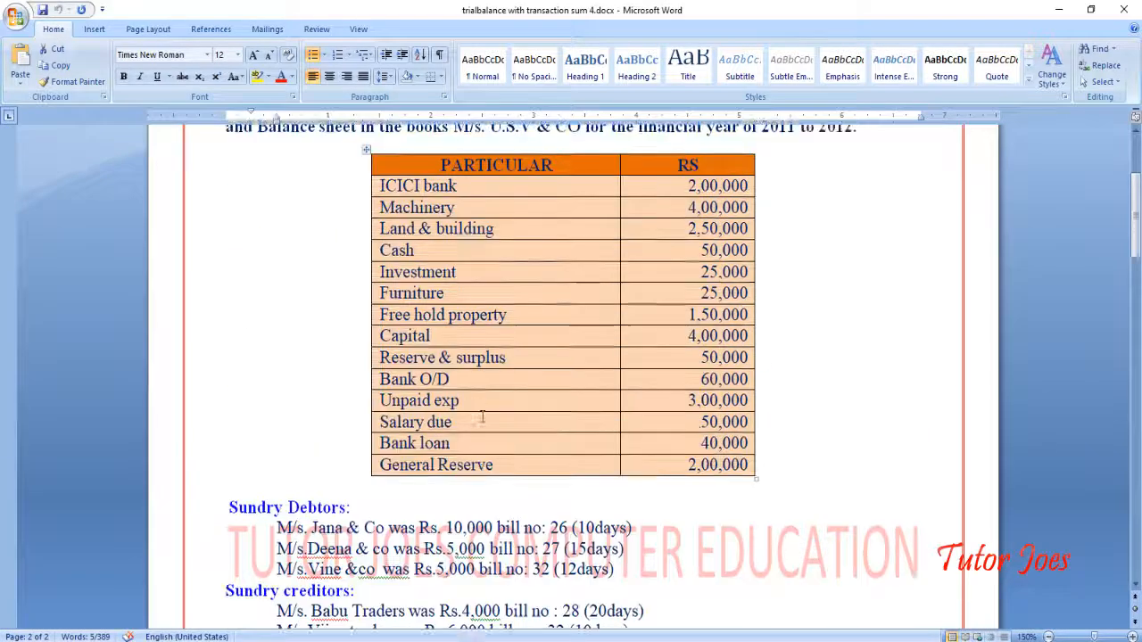
scroll(482, 417, down, 4)
scroll(482, 417, down, 3)
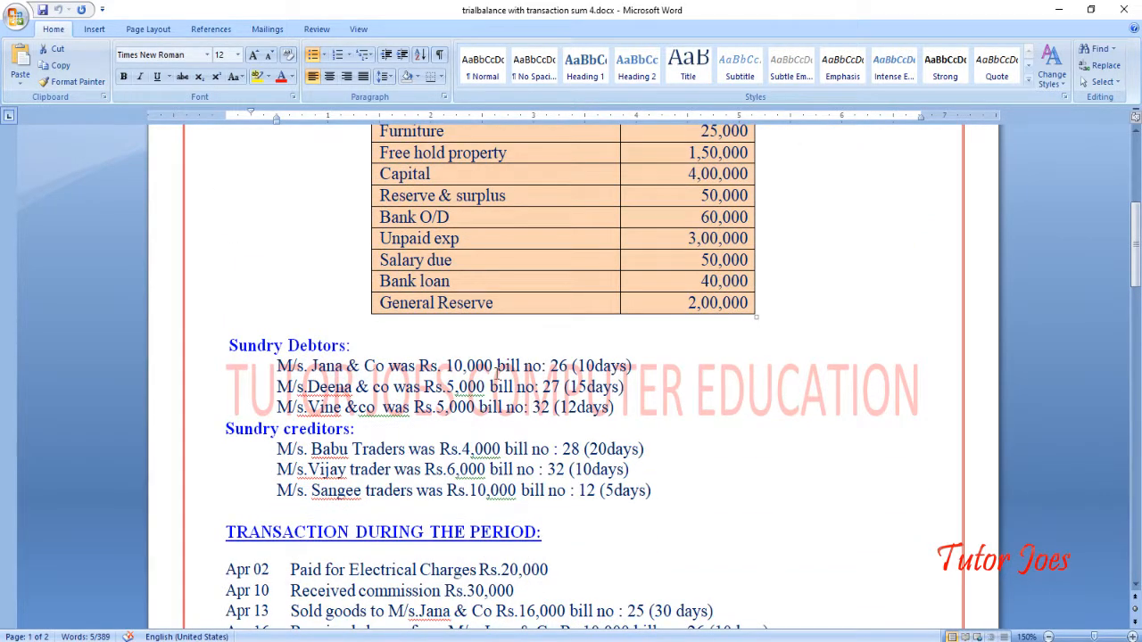
scroll(497, 374, down, 8)
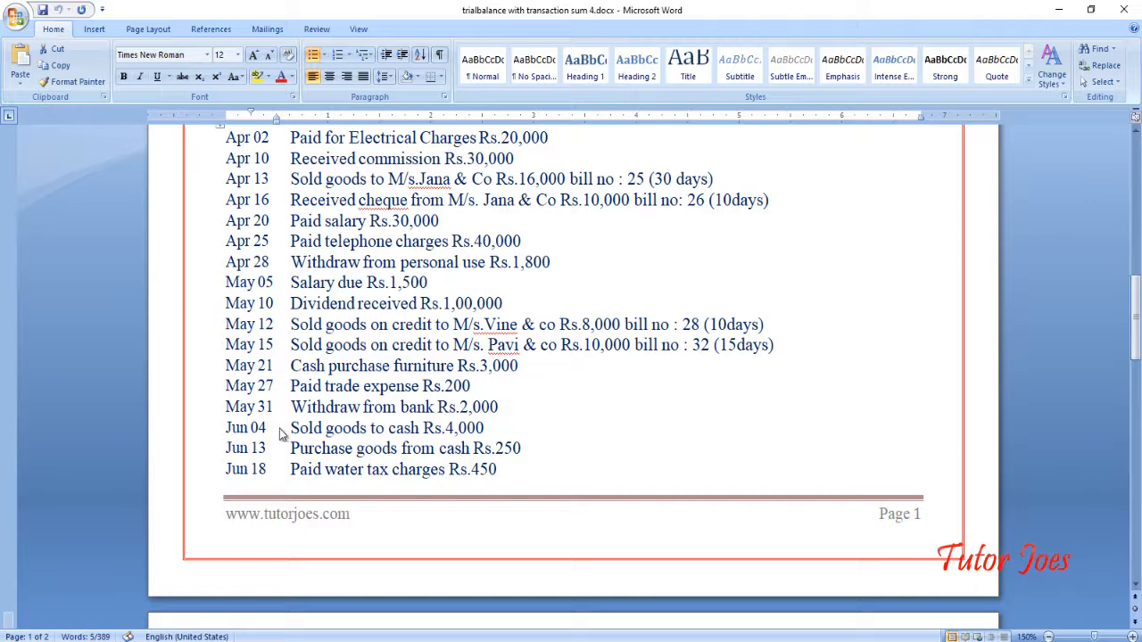
scroll(280, 428, down, 7)
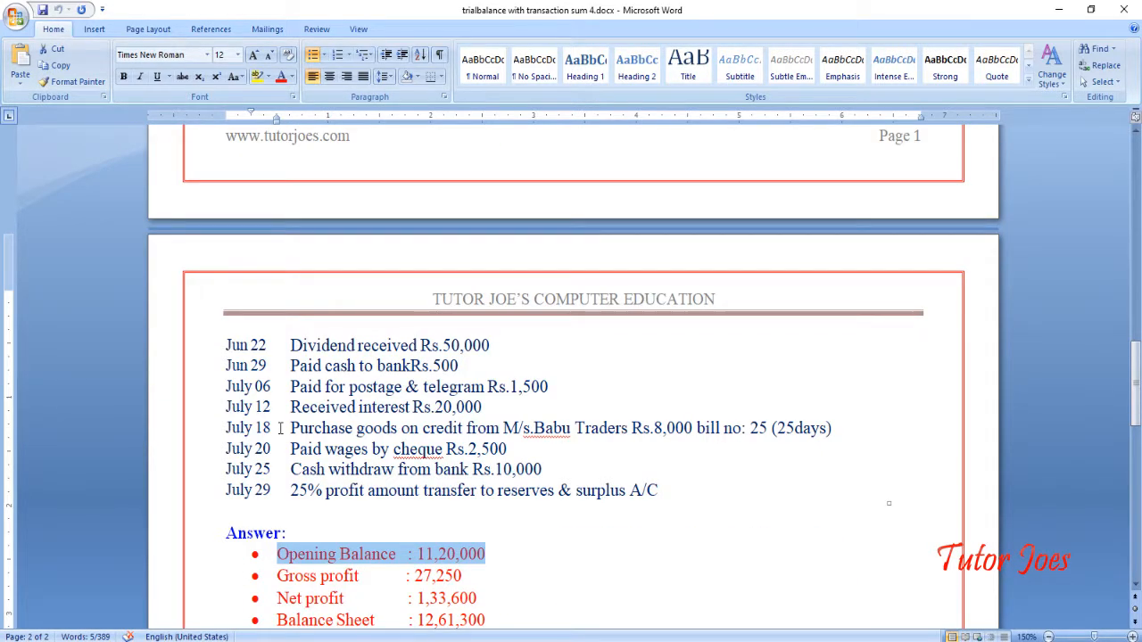
scroll(279, 428, up, 4)
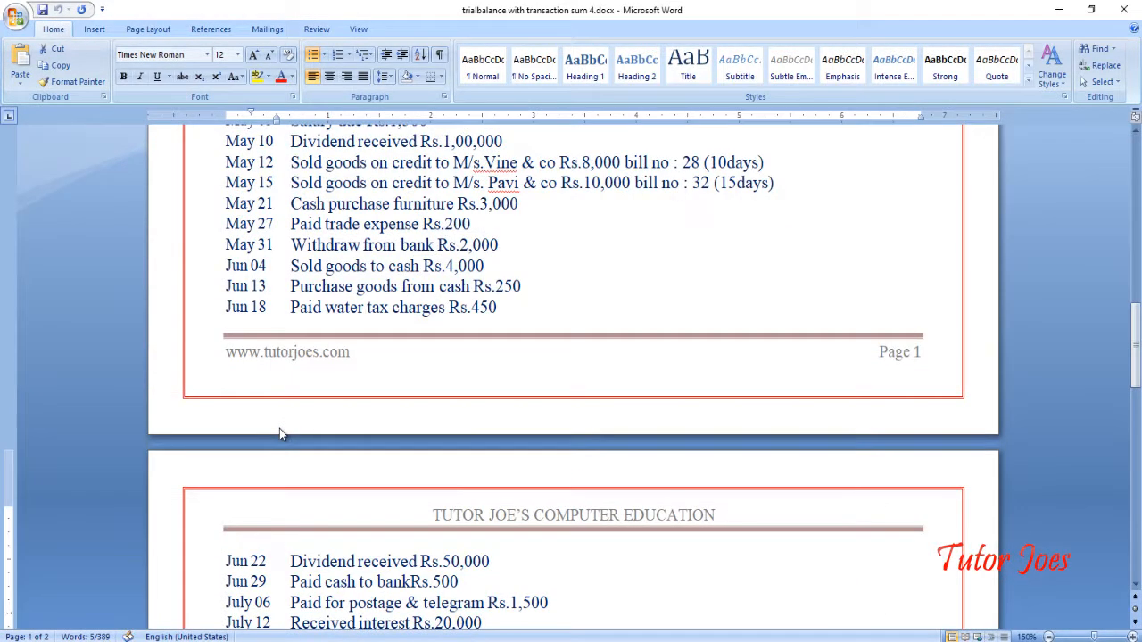
scroll(279, 429, up, 5)
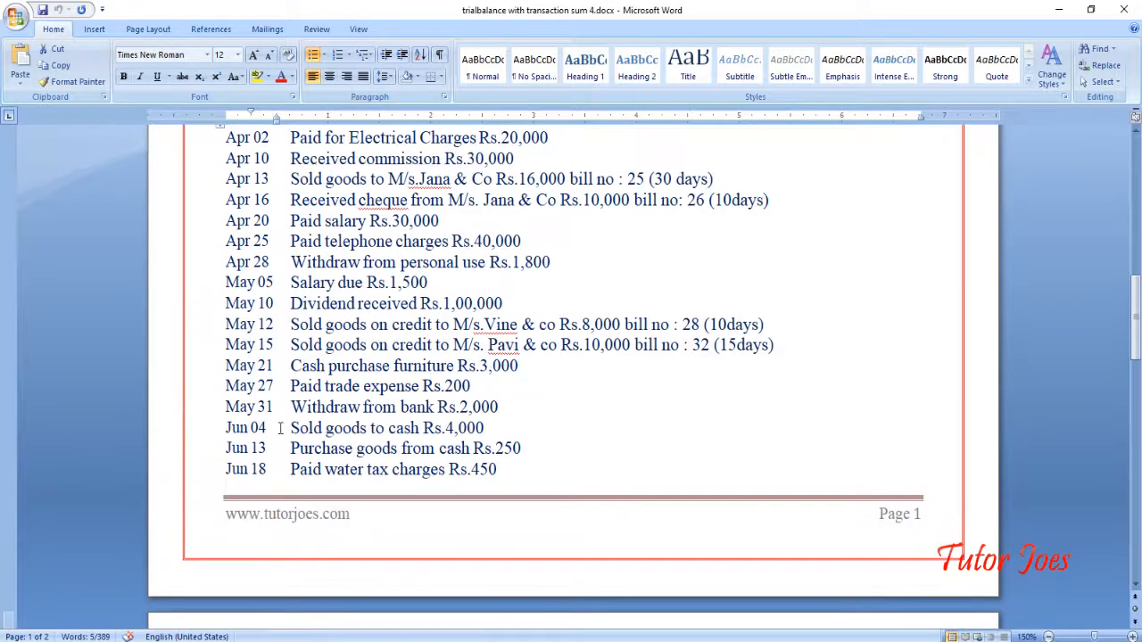